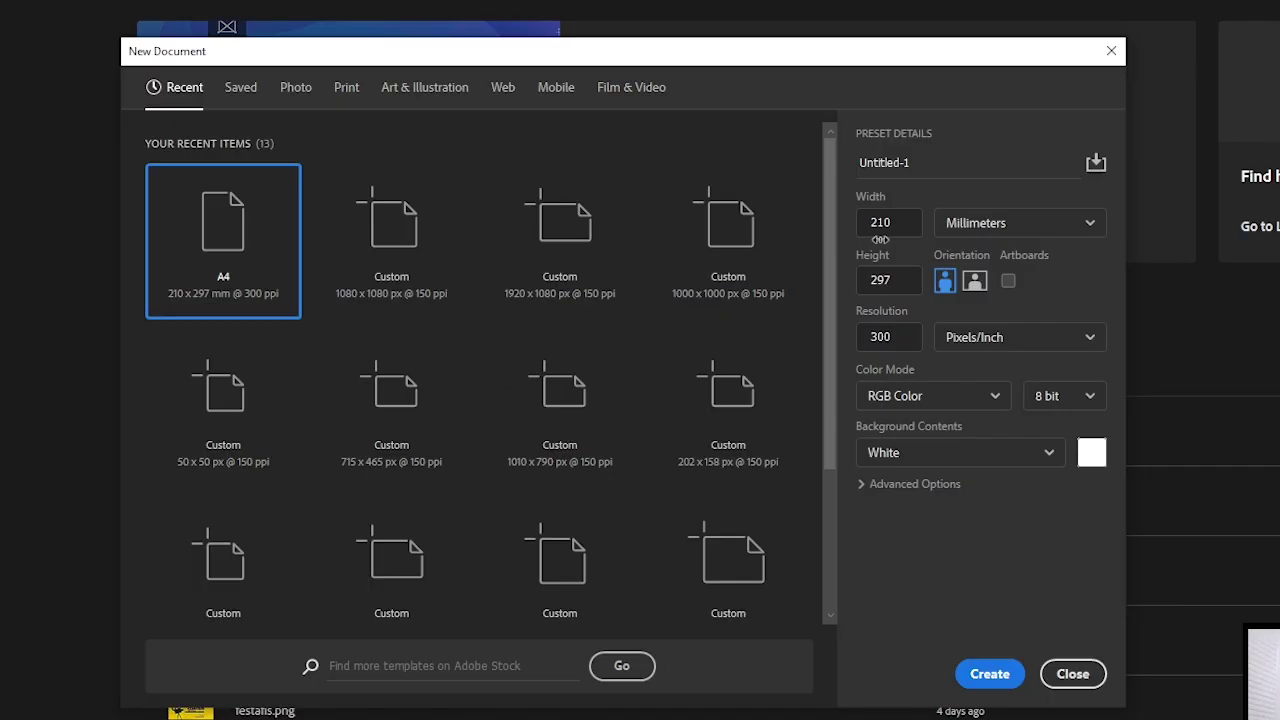
Create a new document measured in pixels, 50 px wide and 50 px high
click(898, 229)
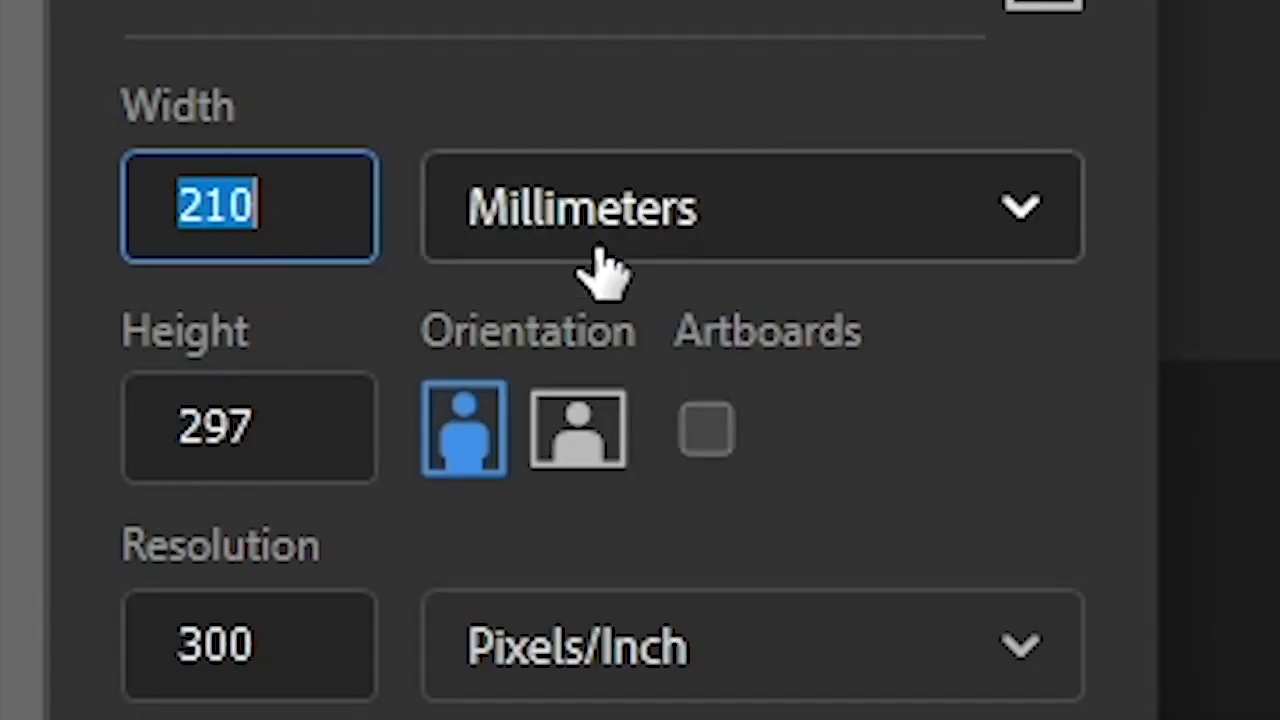
click(977, 234)
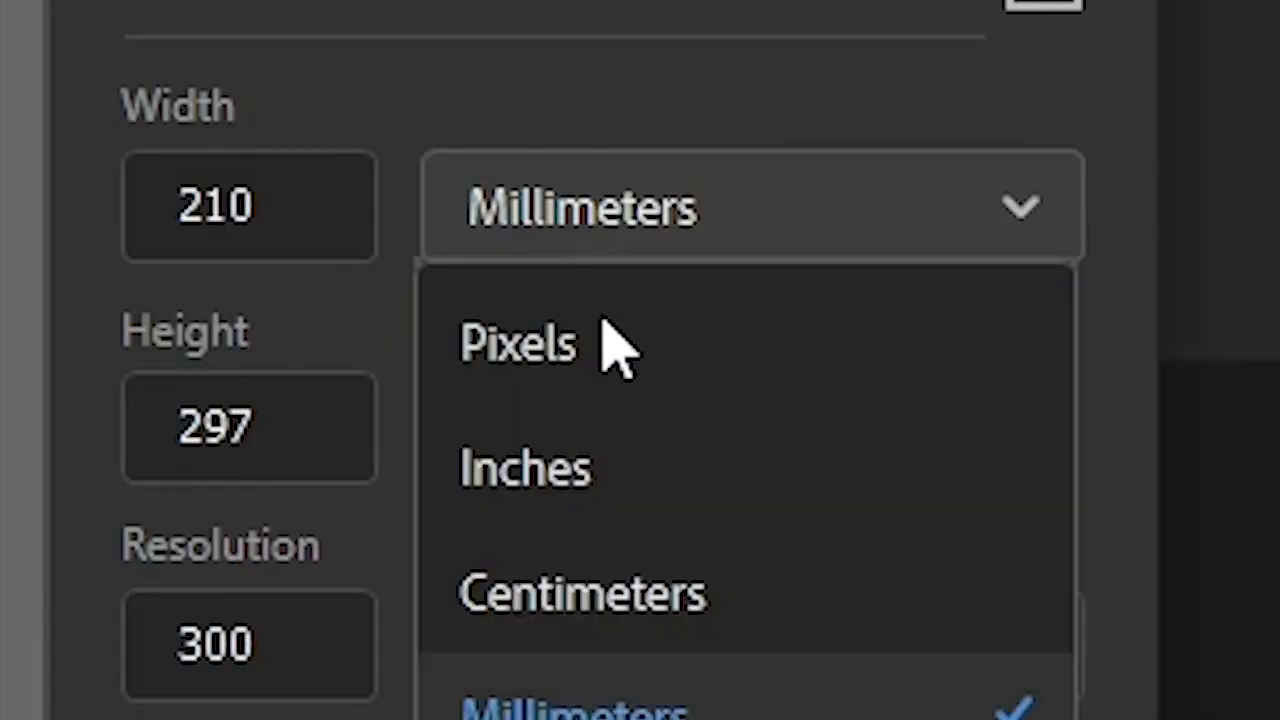
click(597, 386)
click(658, 210)
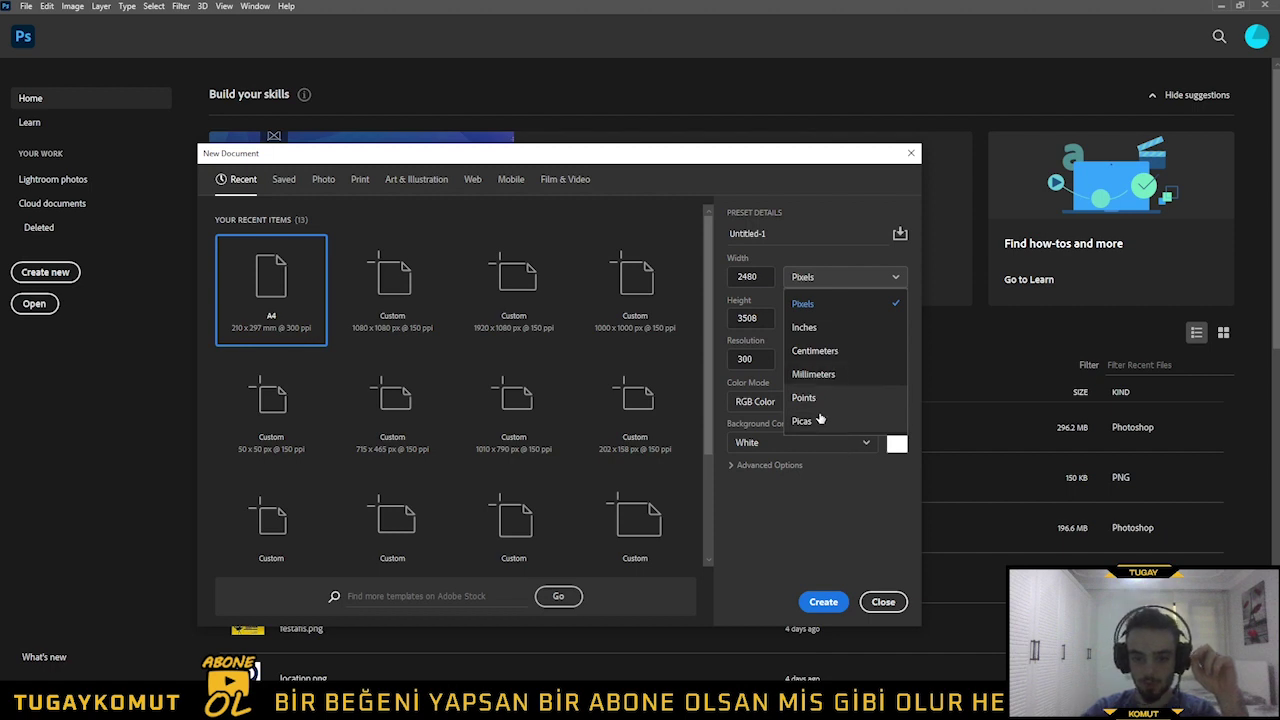
click(757, 278)
double_click(754, 272)
text(50)
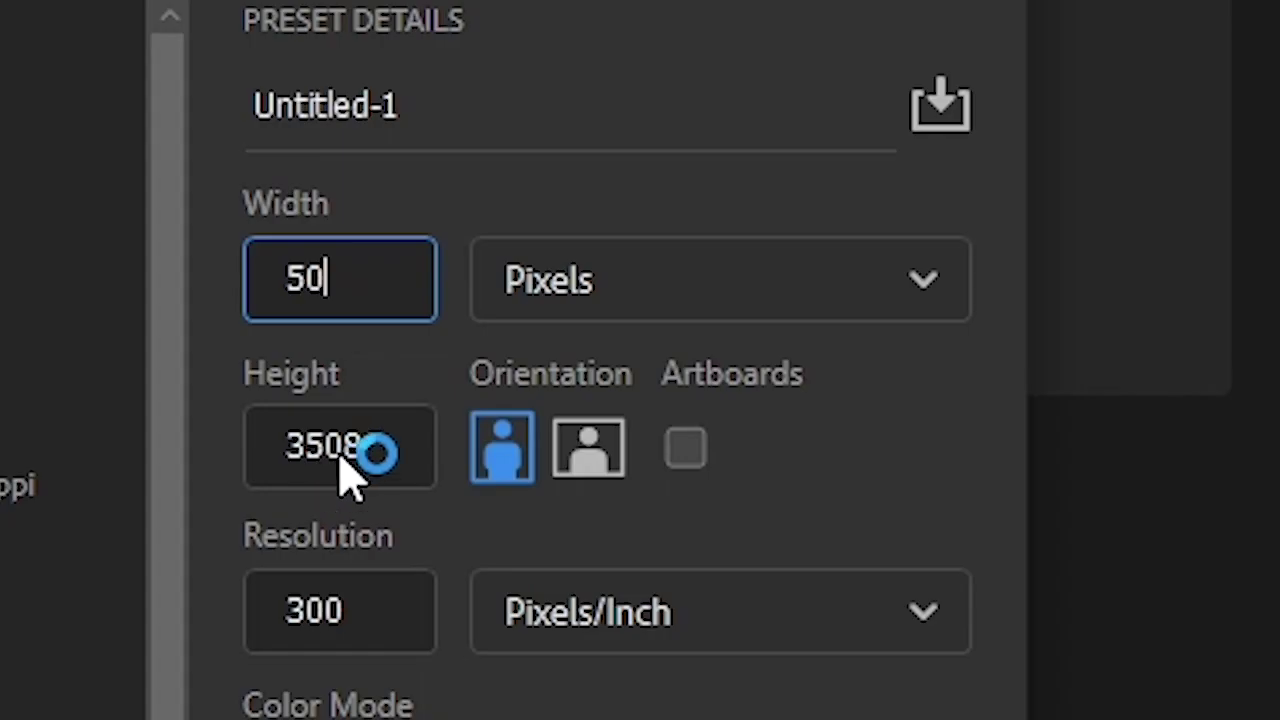
click(752, 318)
double_click(752, 318)
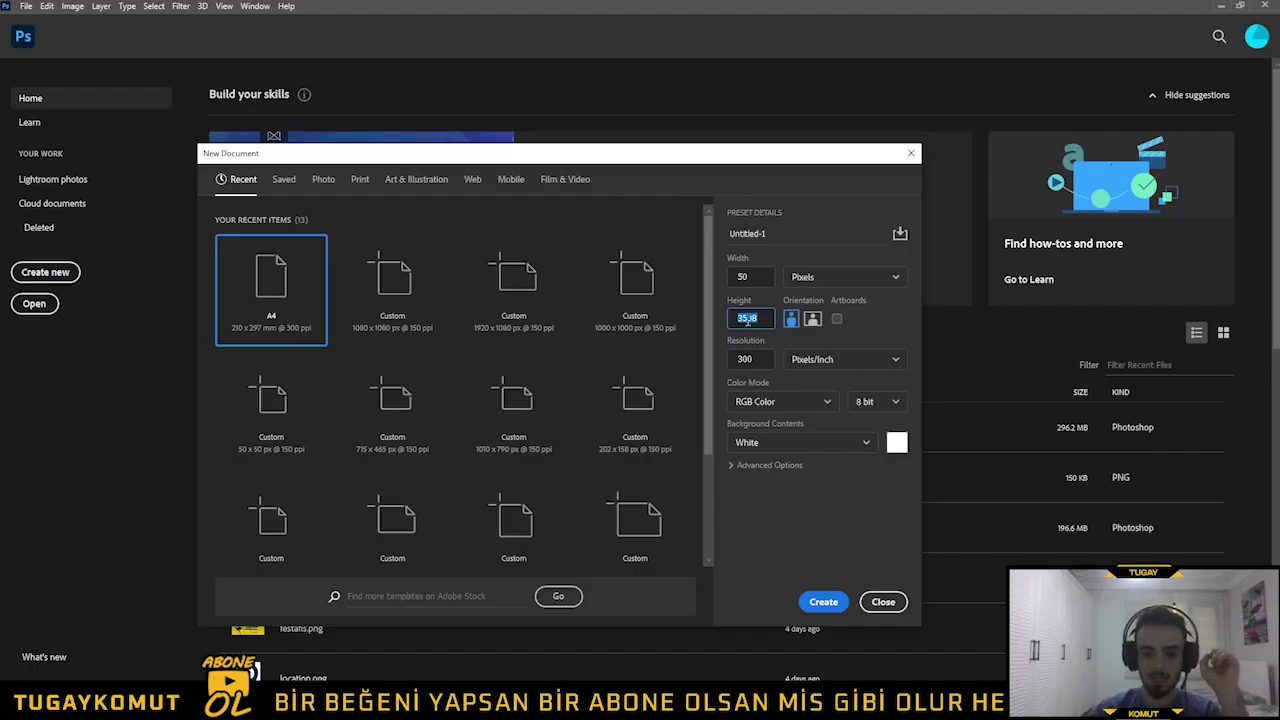
text(50)
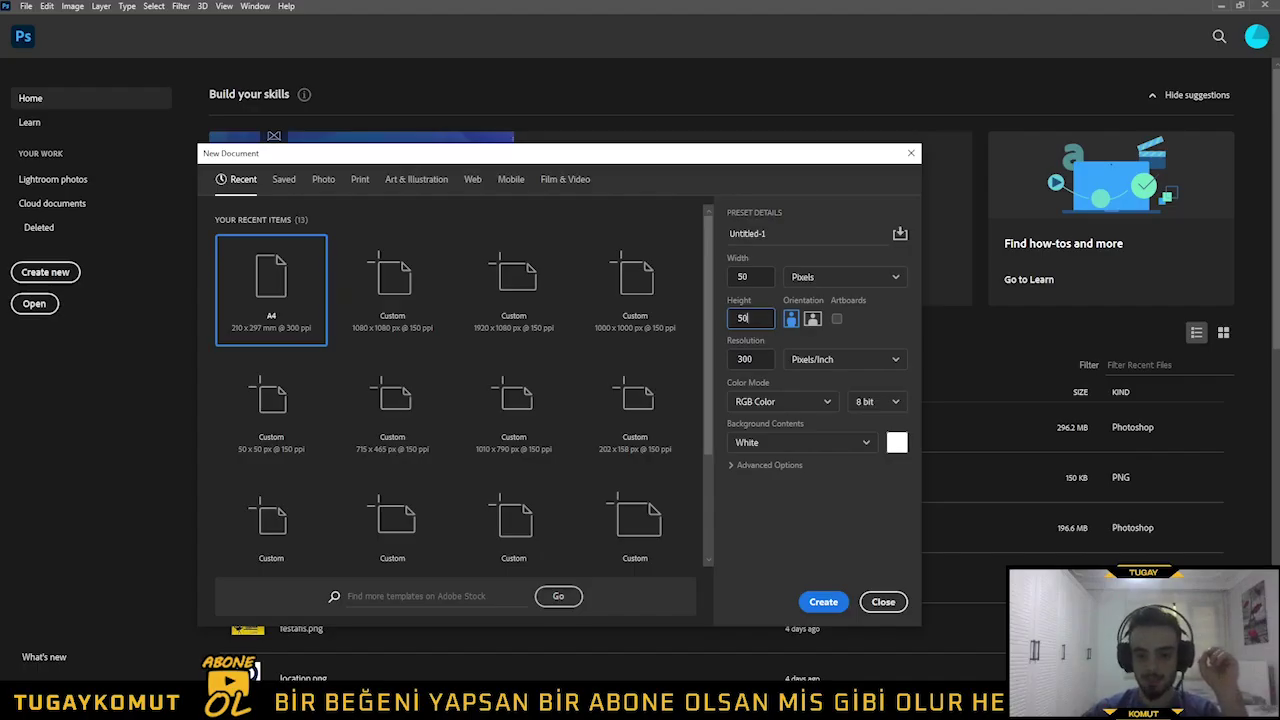
key(Return)
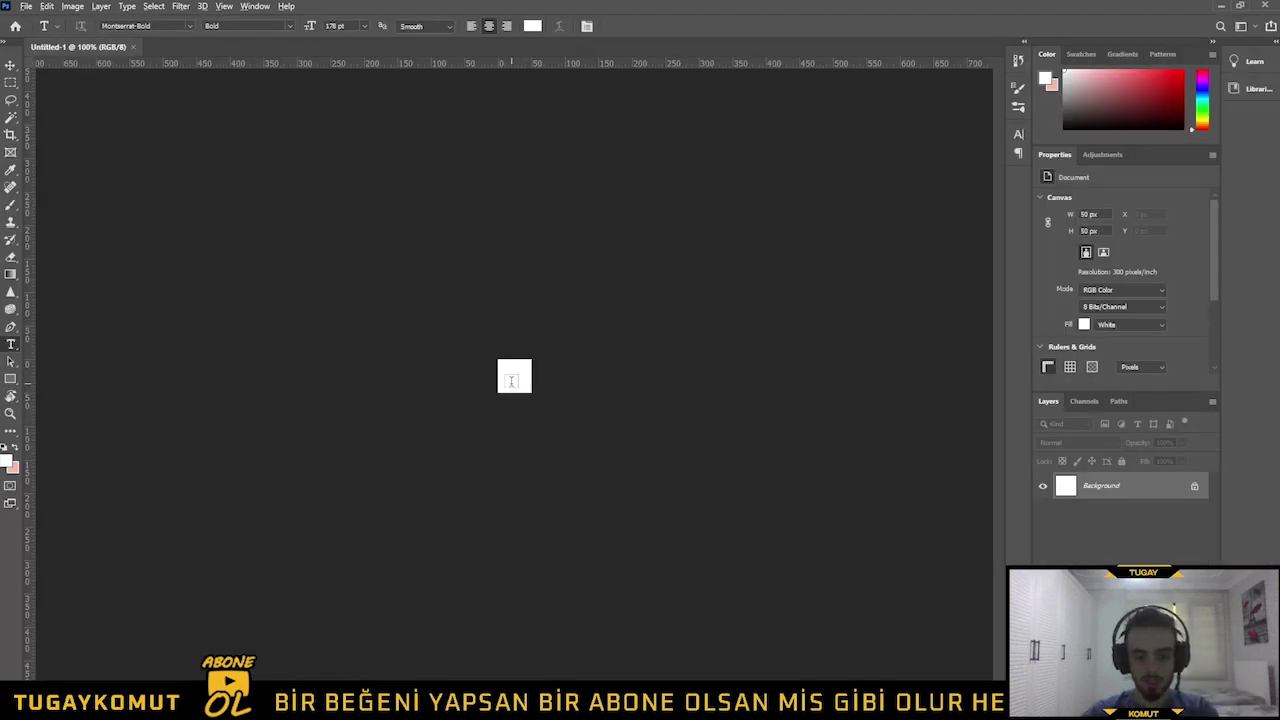
Place the pistol photo SVimgR-DE1911G__70334.1516811126.jpg on the canvas at full canvas width as a tracing reference
scroll(514, 376, up, 1)
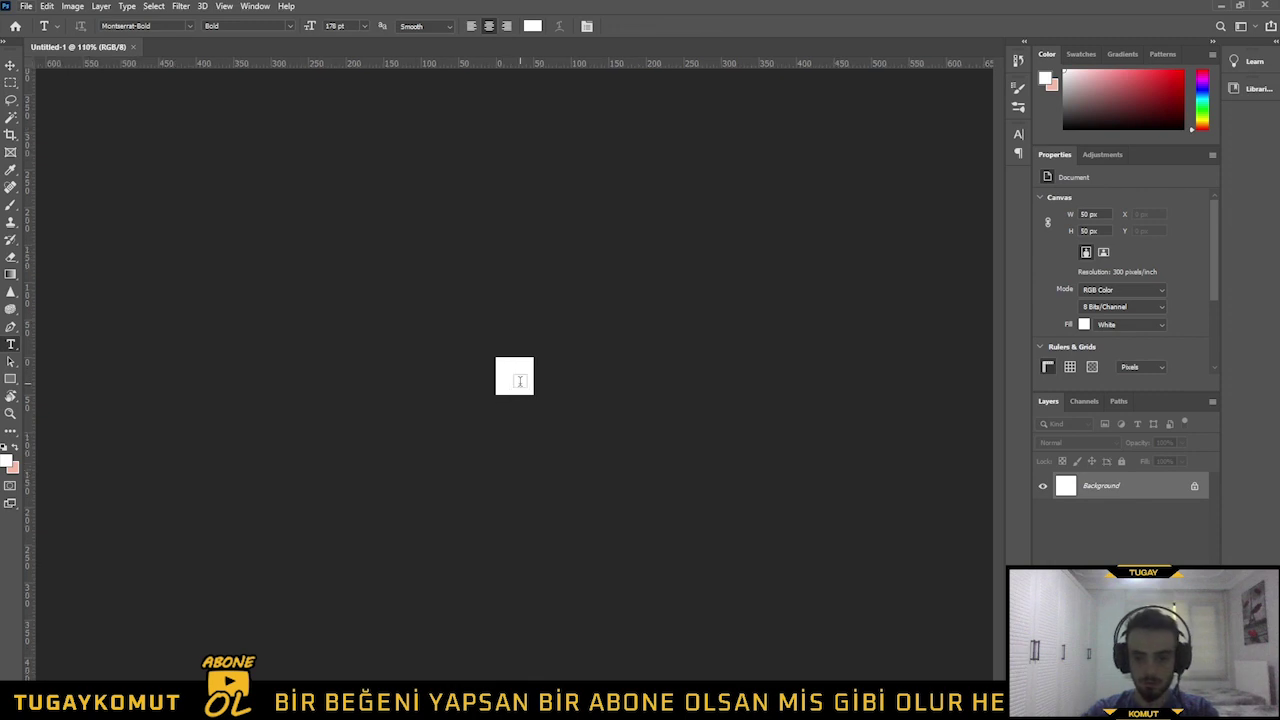
click(10, 64)
scroll(463, 386, up, 5)
scroll(463, 386, up, 5)
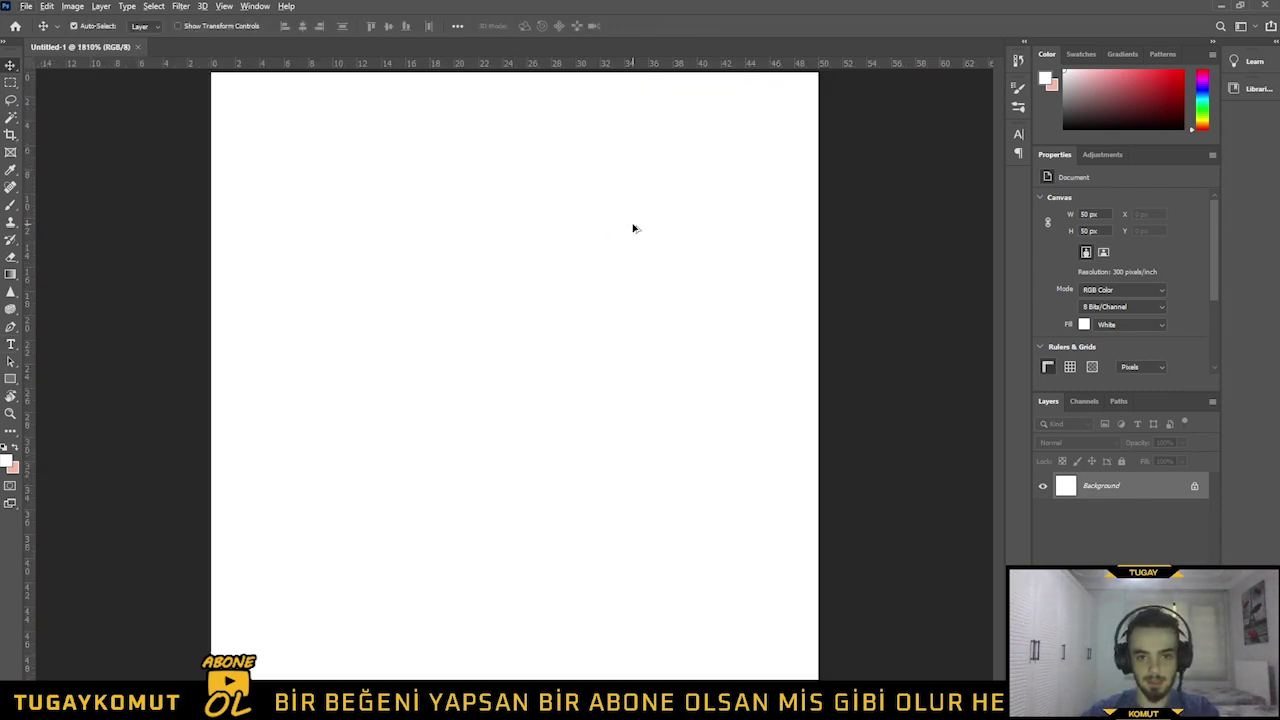
scroll(632, 240, down, 1)
scroll(632, 243, down, 1)
scroll(308, 241, up, 1)
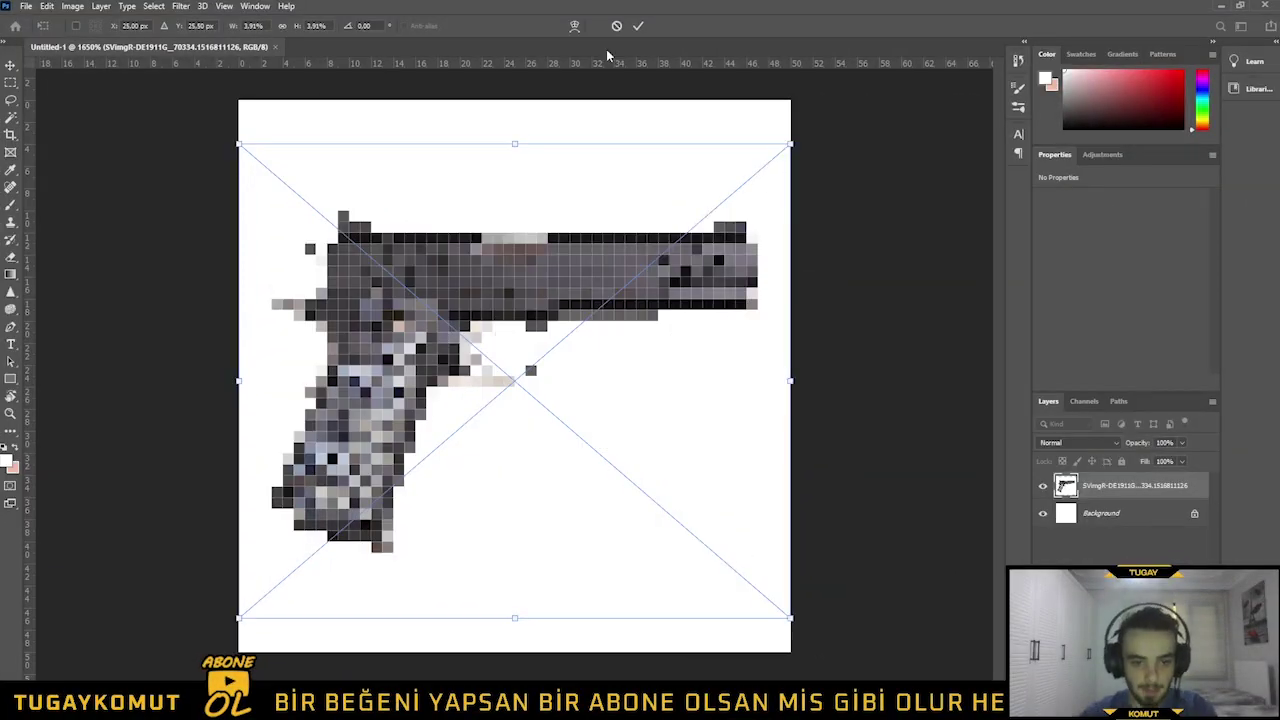
key(Return)
scroll(698, 400, down, 1)
scroll(626, 340, up, 1)
scroll(608, 340, down, 2)
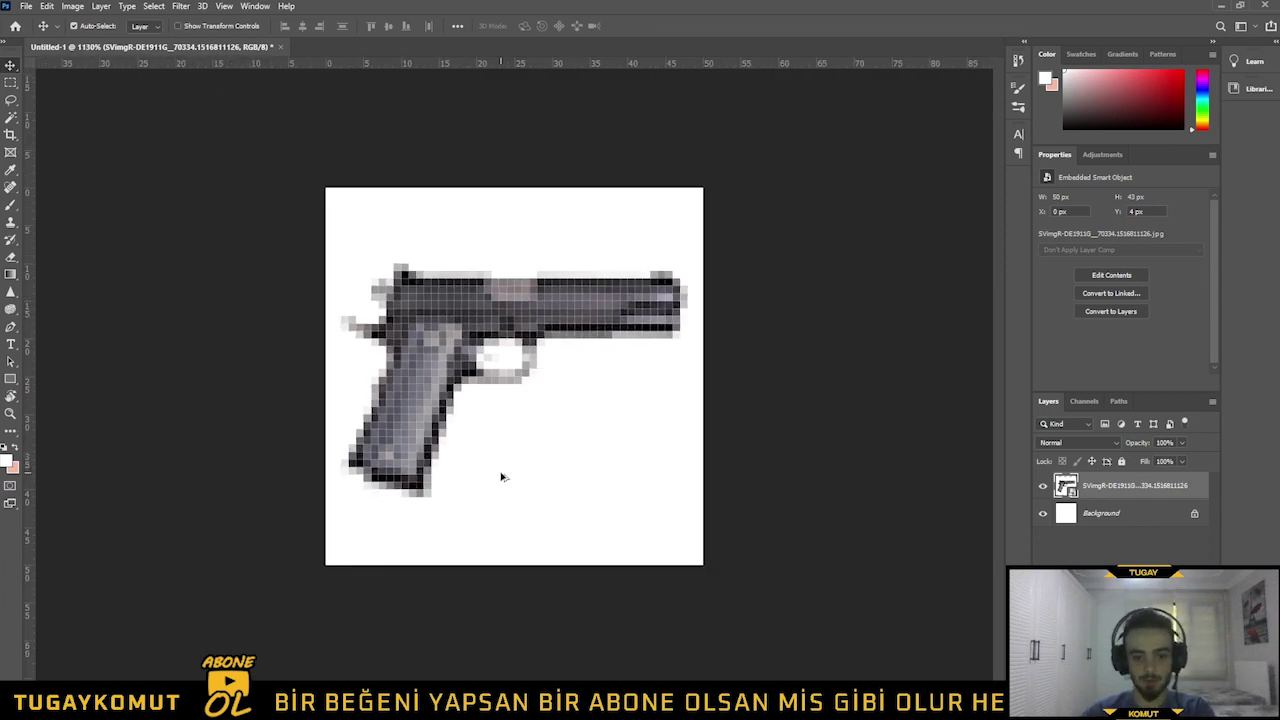
scroll(502, 474, down, 1)
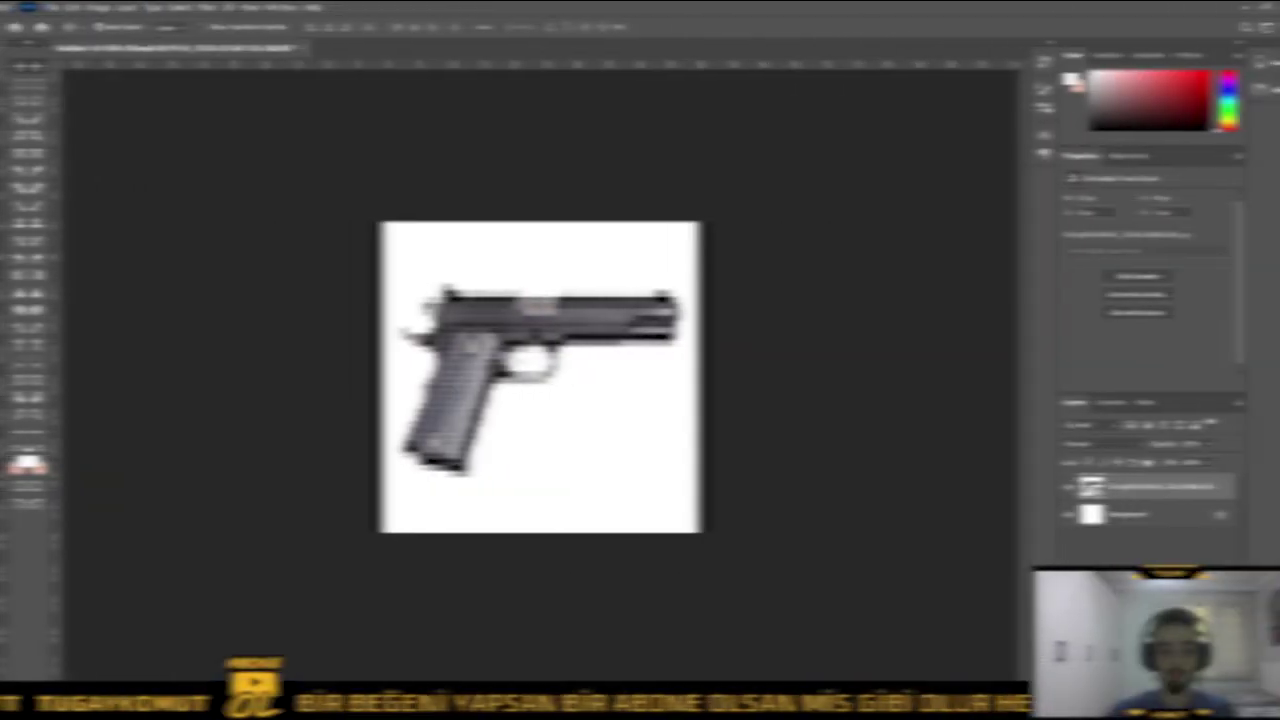
key(ctrl+plus)
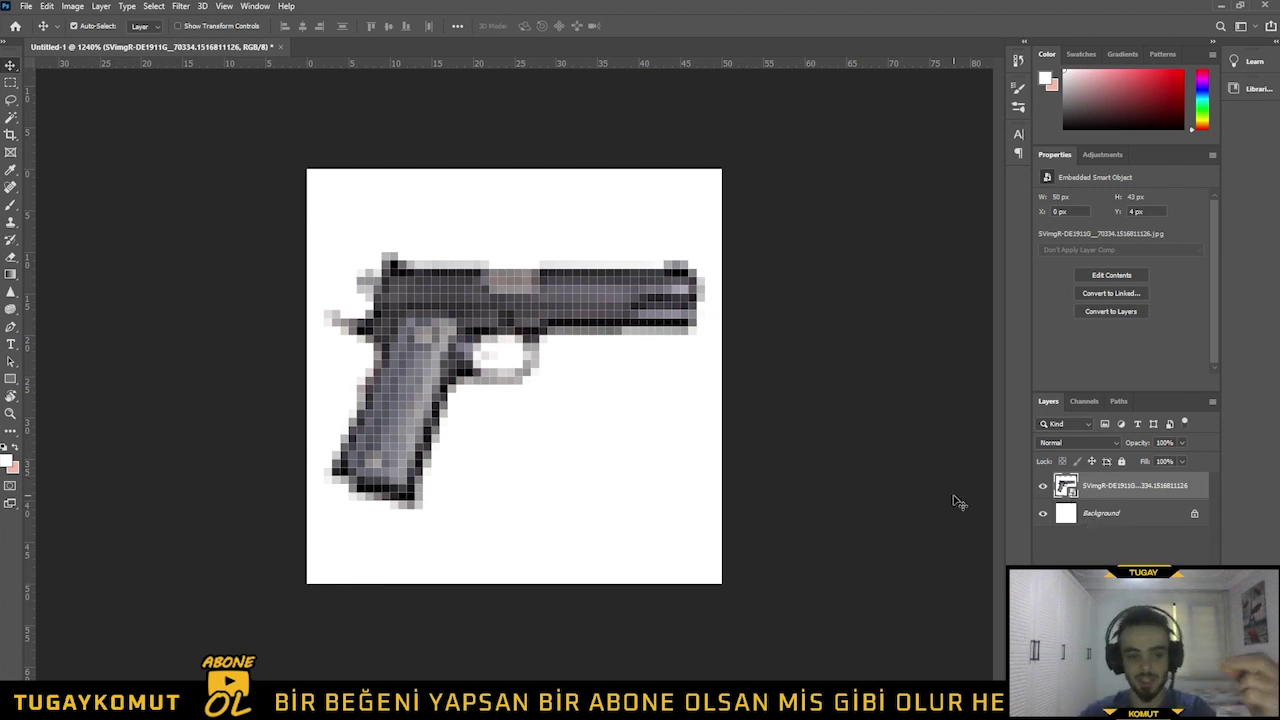
Add a new empty layer above the pistol image and switch to the Pencil tool
key(ctrl+shift+alt+n)
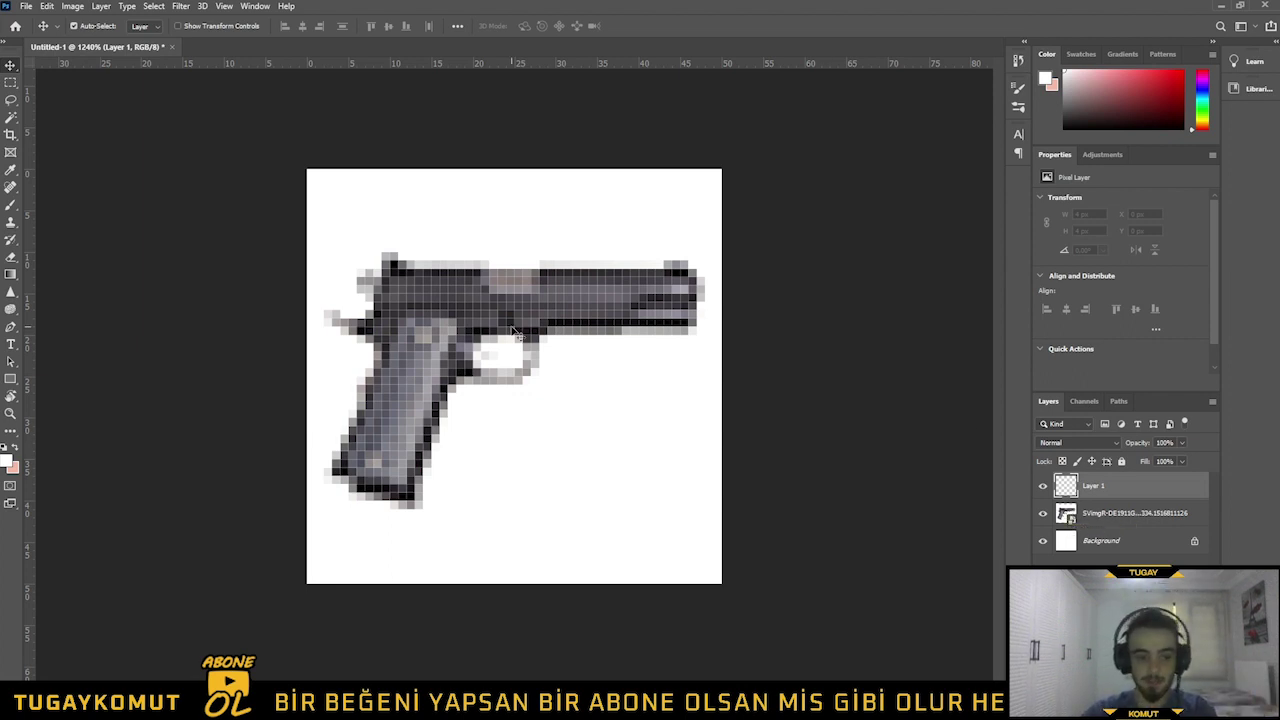
click(13, 209)
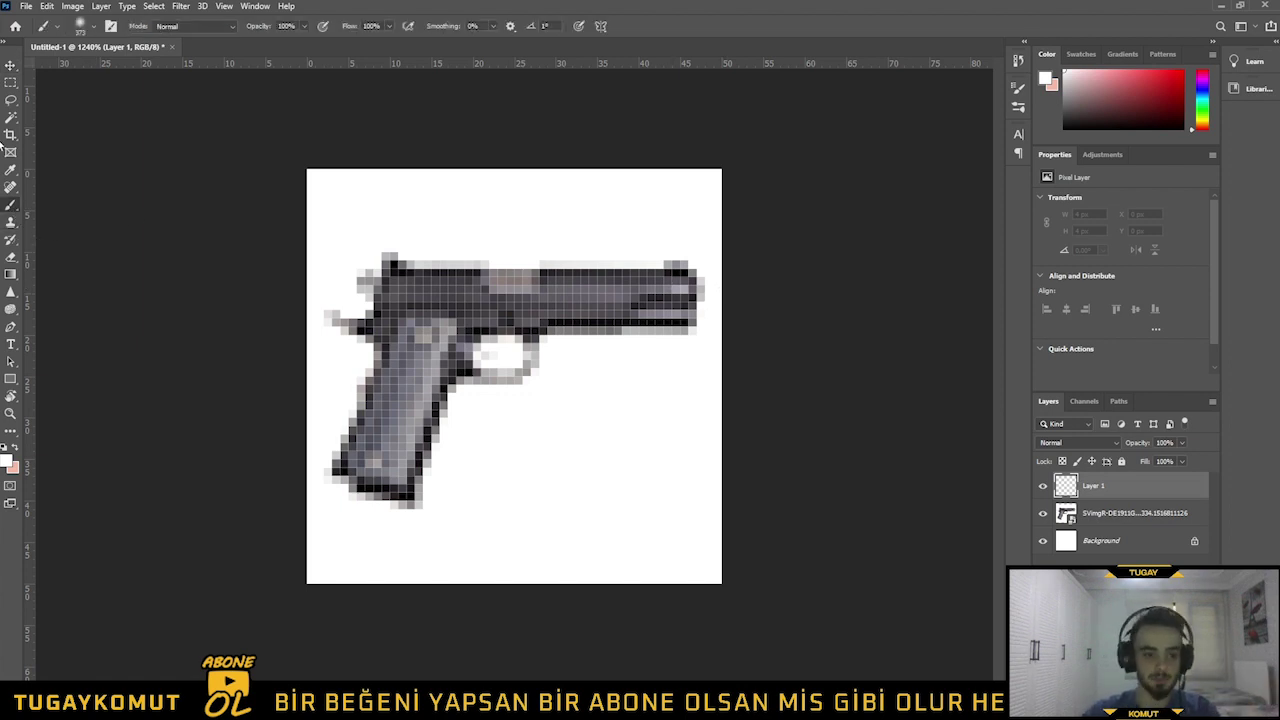
right_click(13, 207)
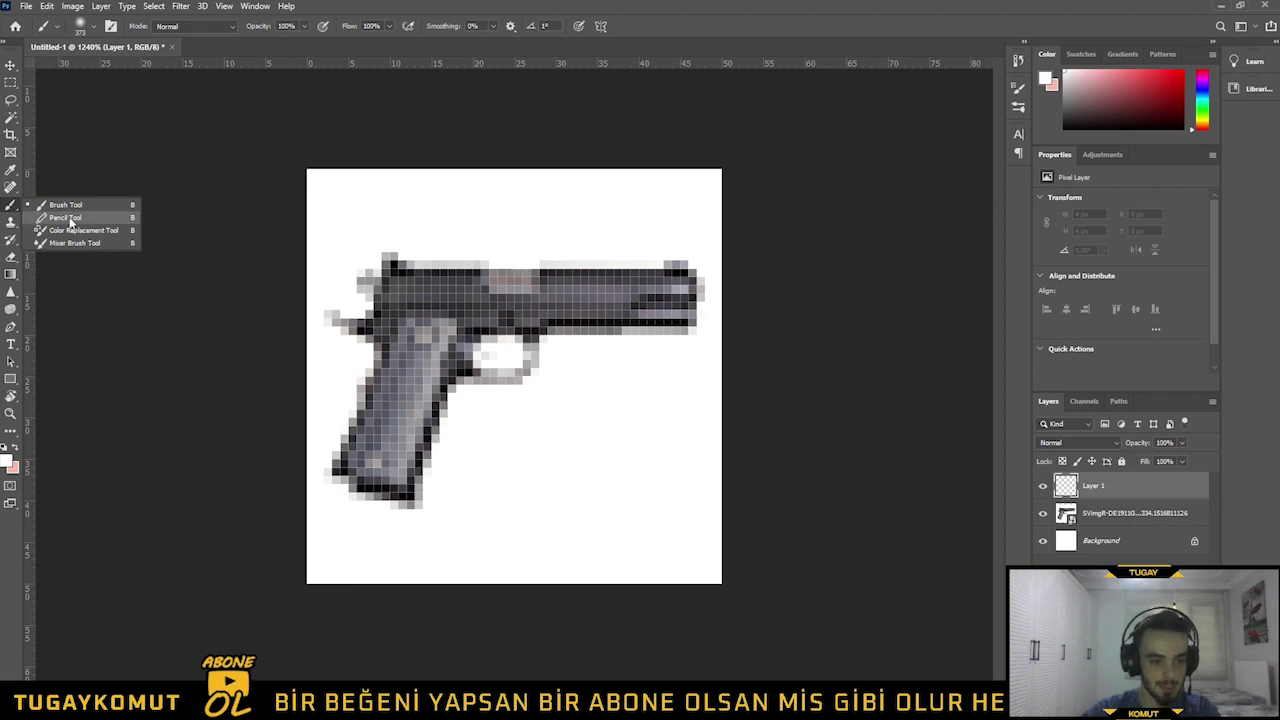
click(76, 219)
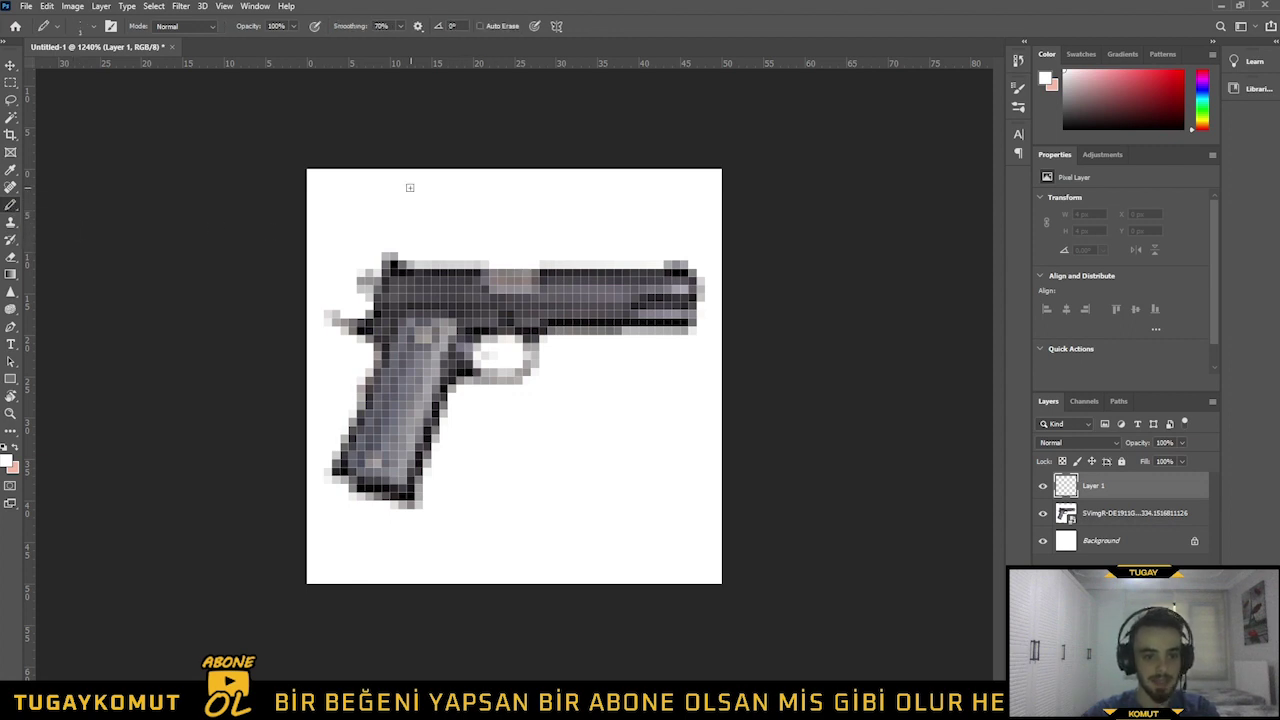
Set the Pencil size to 1 px
right_click(524, 243)
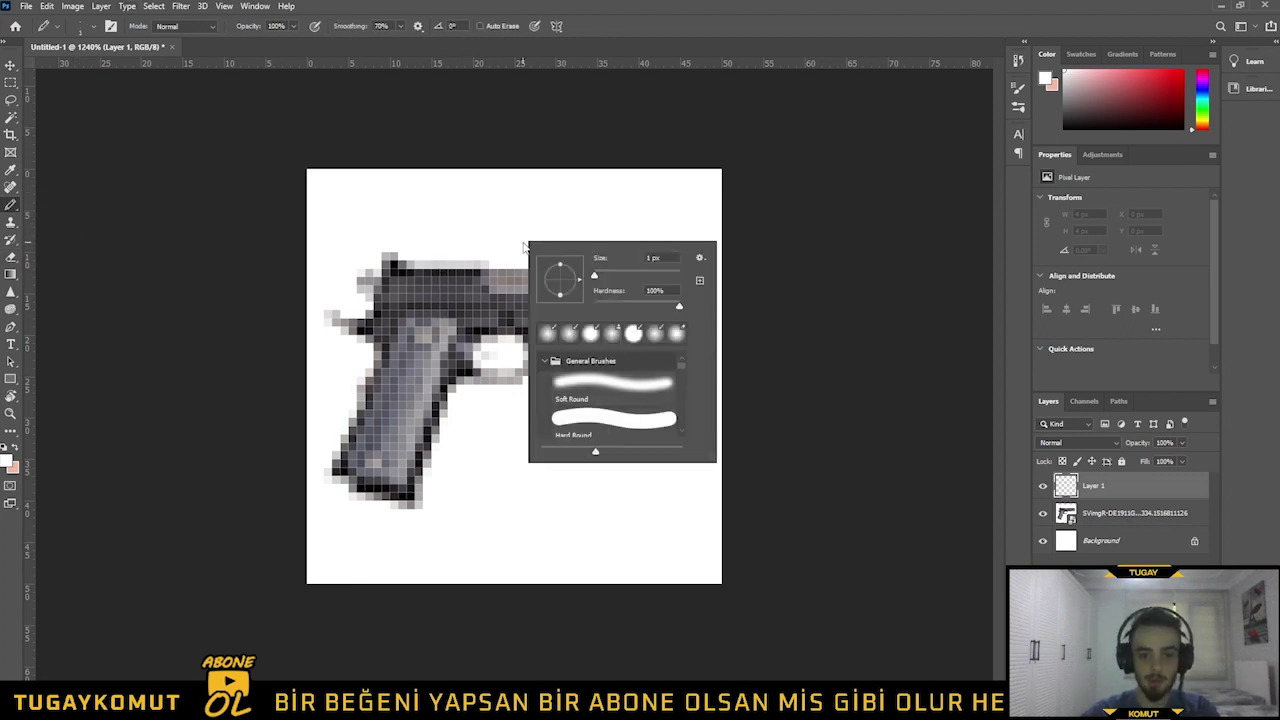
drag(593, 276, 575, 287)
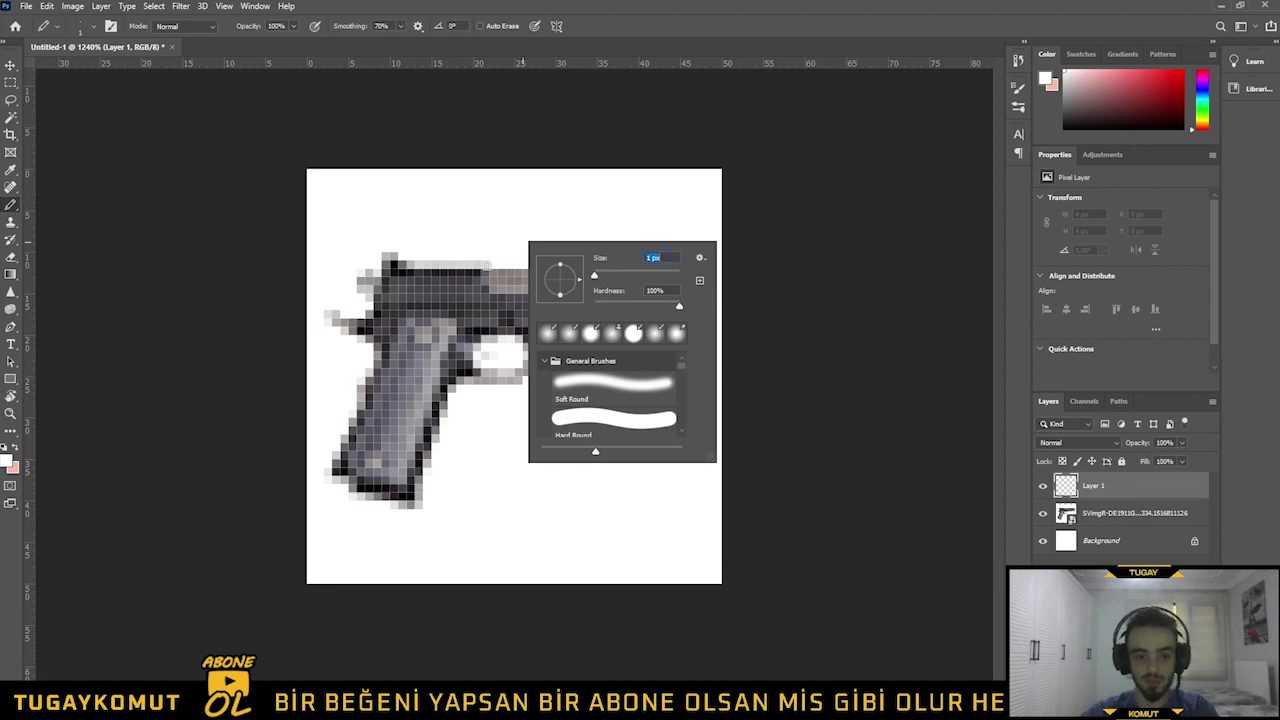
click(437, 217)
drag(437, 217, 262, 261)
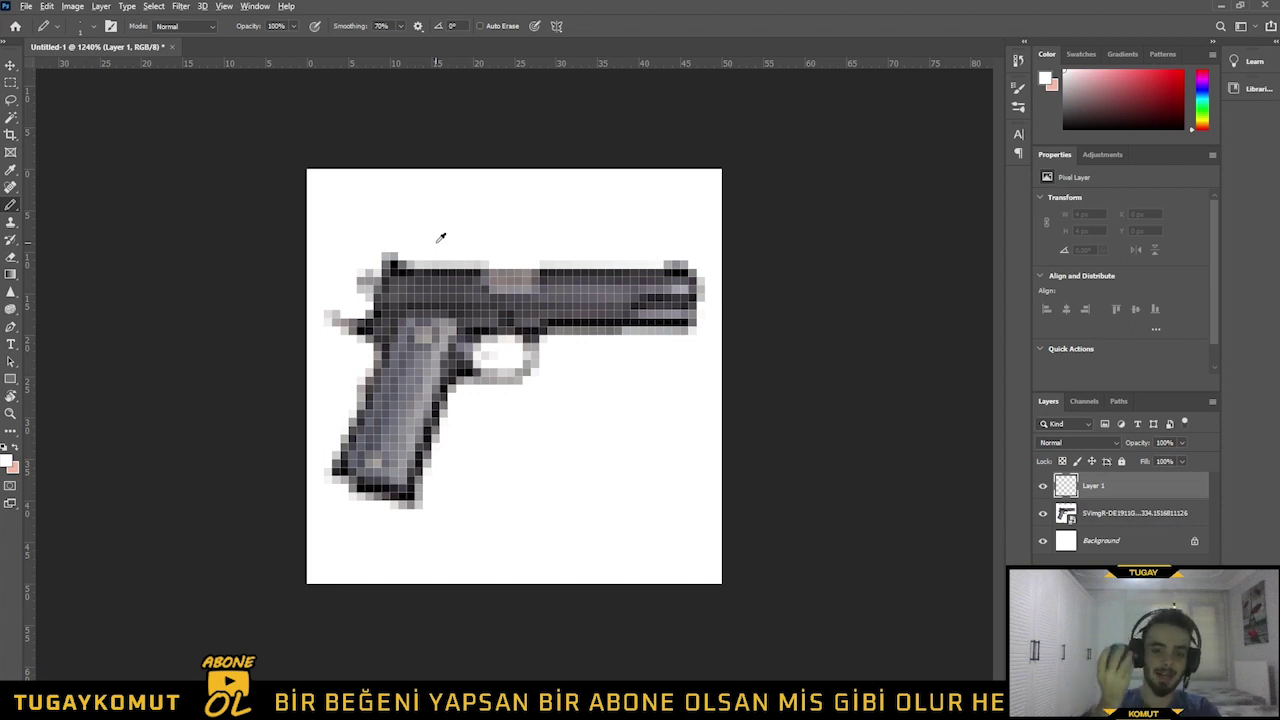
mouse_move(440, 237)
mouse_down()
mouse_move(186, 300)
mouse_move(2, 318)
mouse_move(476, 326)
mouse_move(2, 340)
mouse_up()
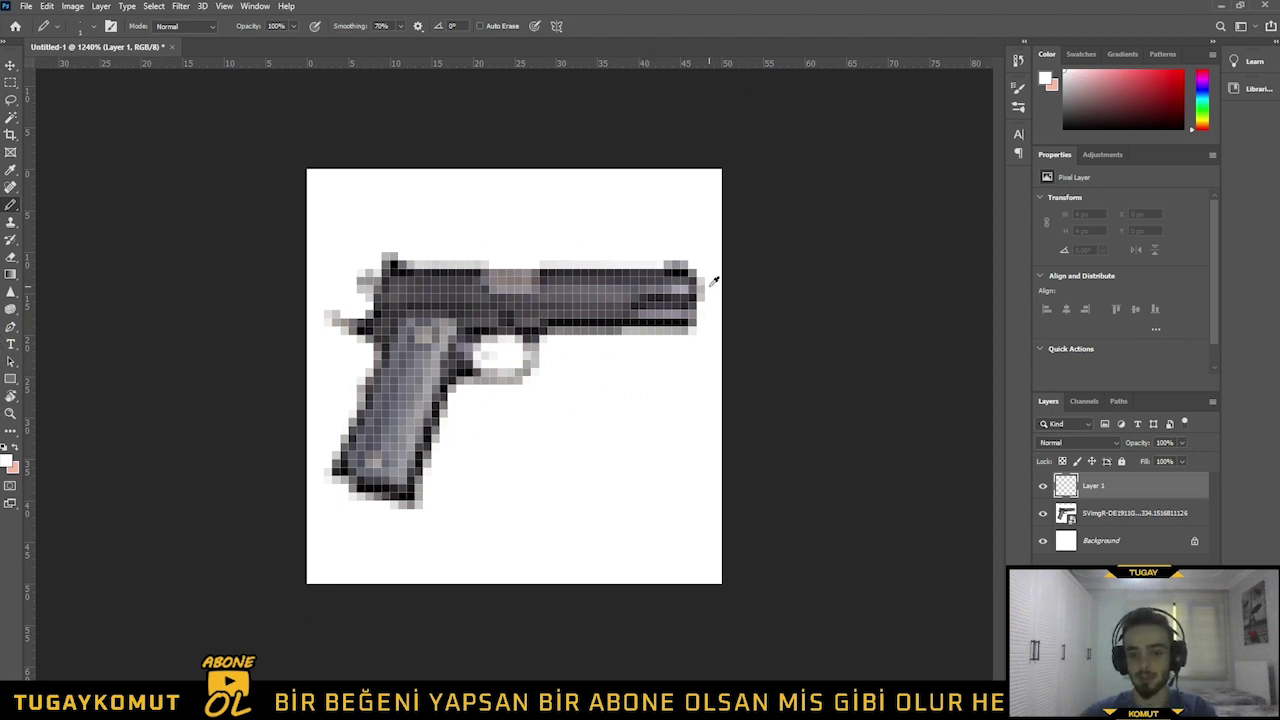
Set the foreground color to black for pencilling the outline near the pistol's muzzle
scroll(690, 281, up, 5)
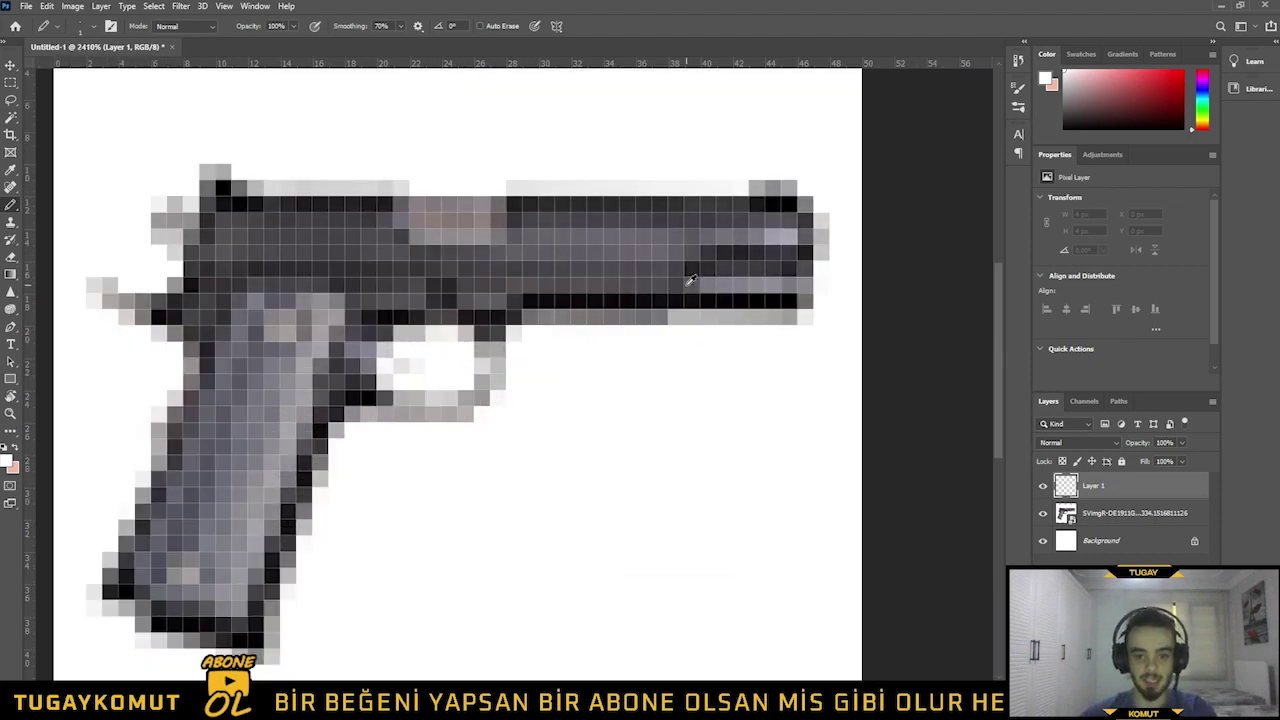
scroll(912, 145, up, 3)
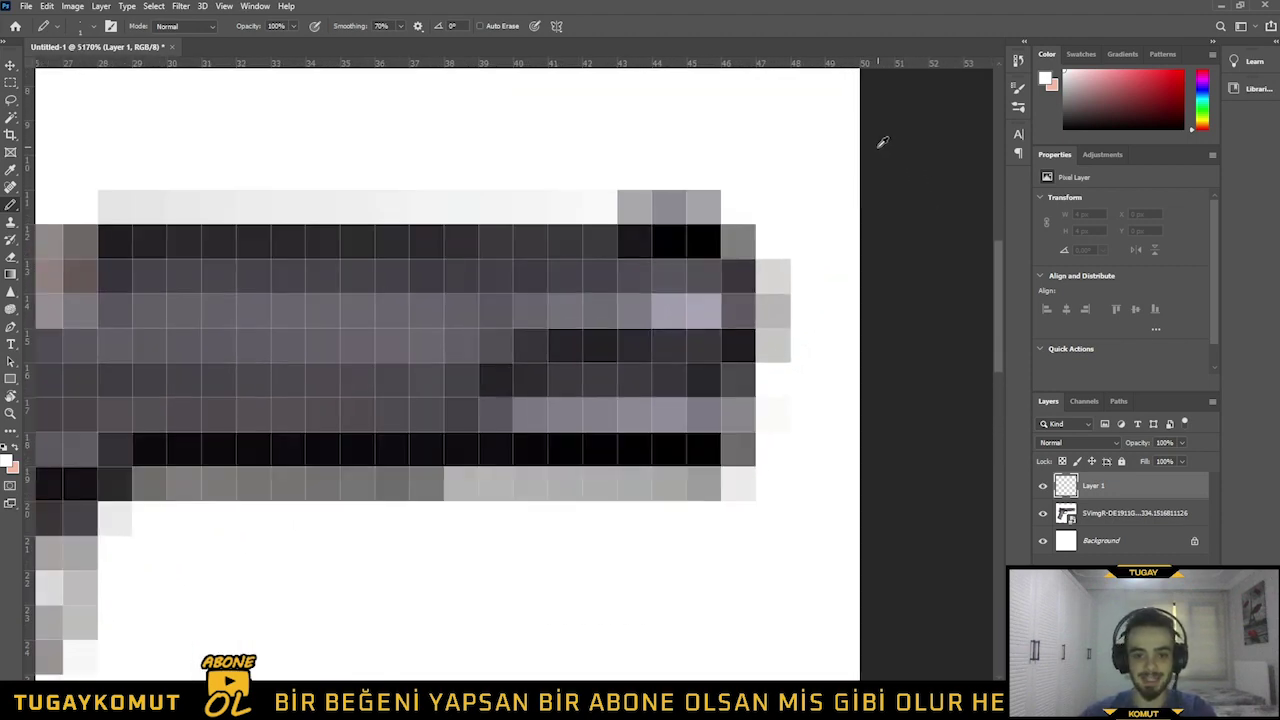
click(8, 460)
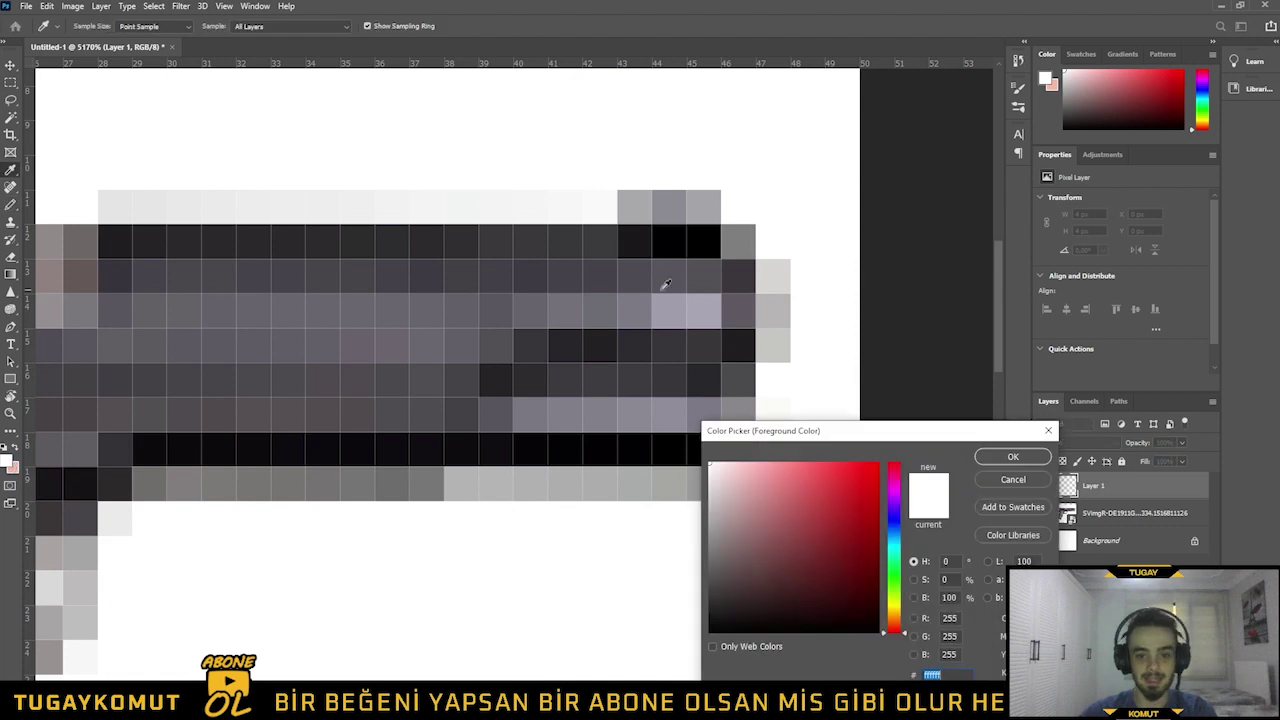
click(1012, 457)
key(b)
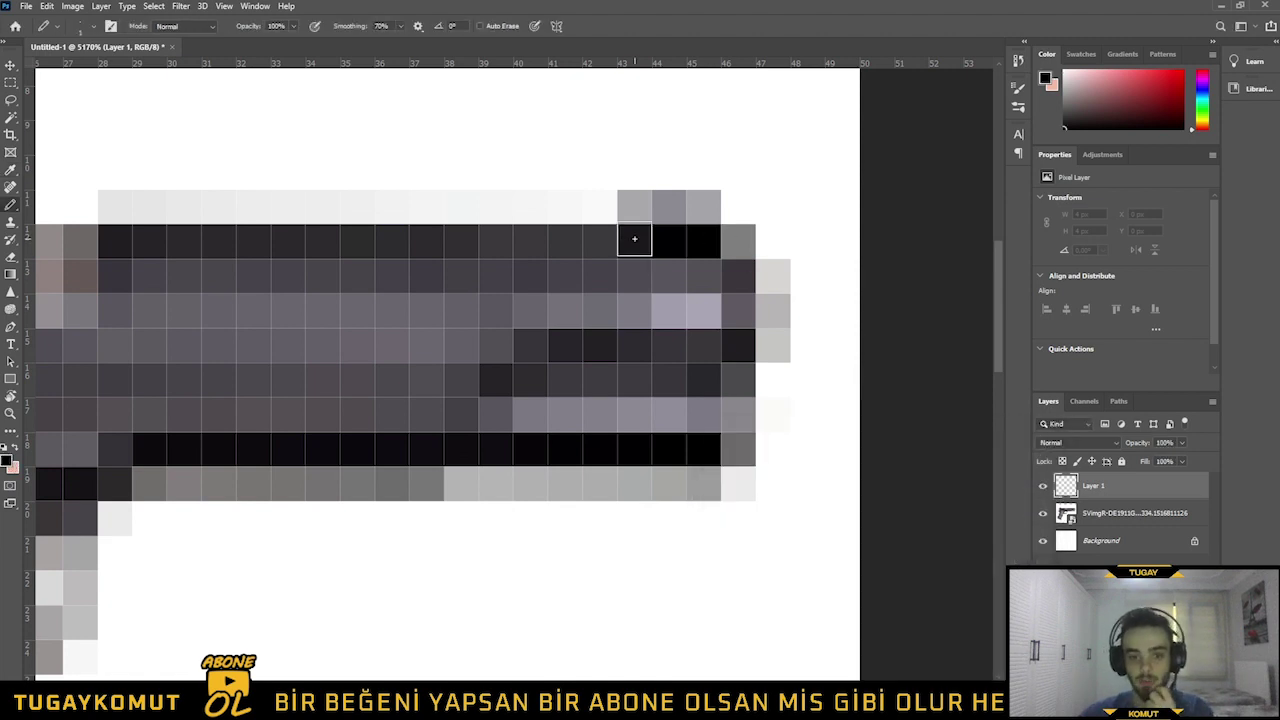
Pencil black pixels on the front sight, muzzle and barrel underside, and check them with the reference layer temporarily hidden
drag(634, 241, 675, 240)
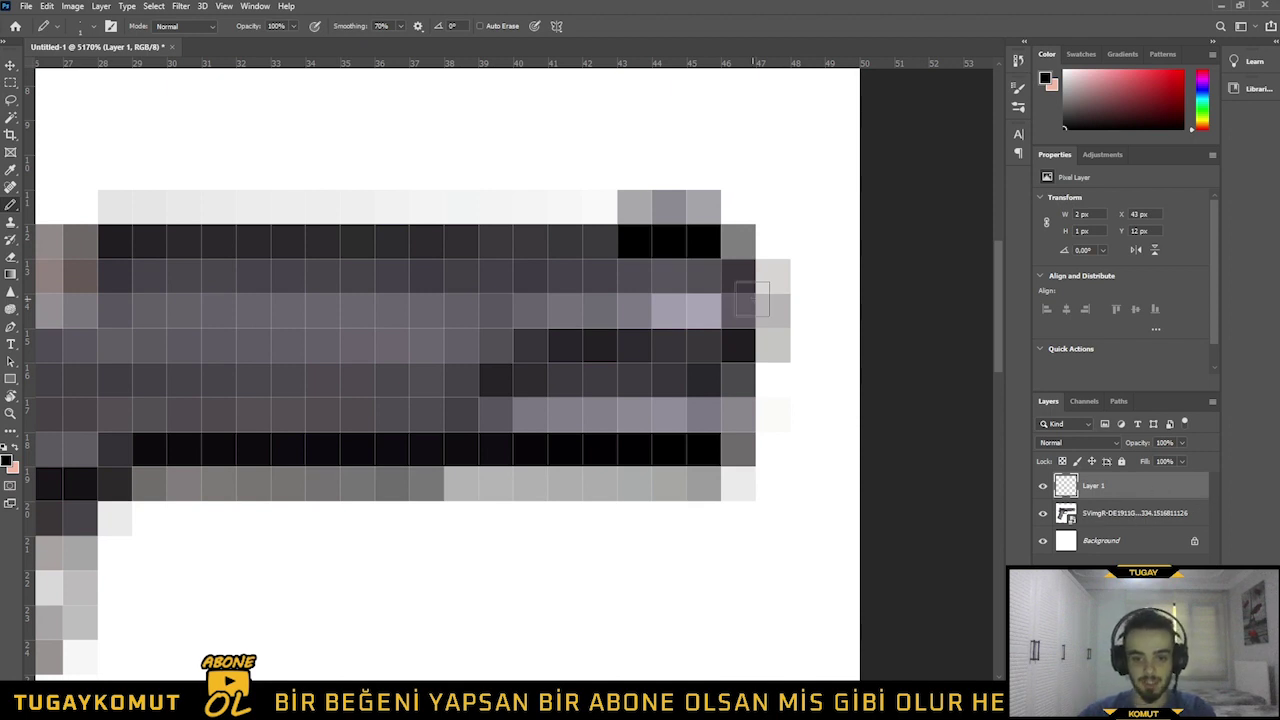
click(738, 347)
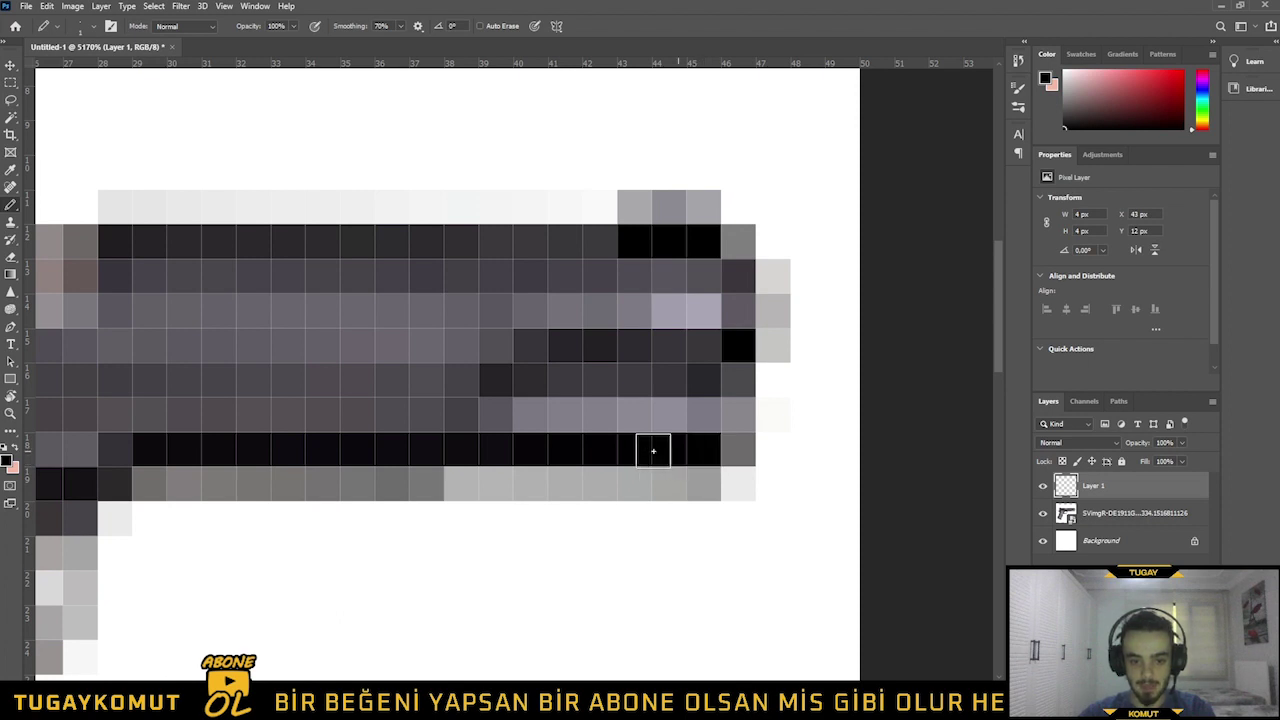
drag(404, 448, 263, 446)
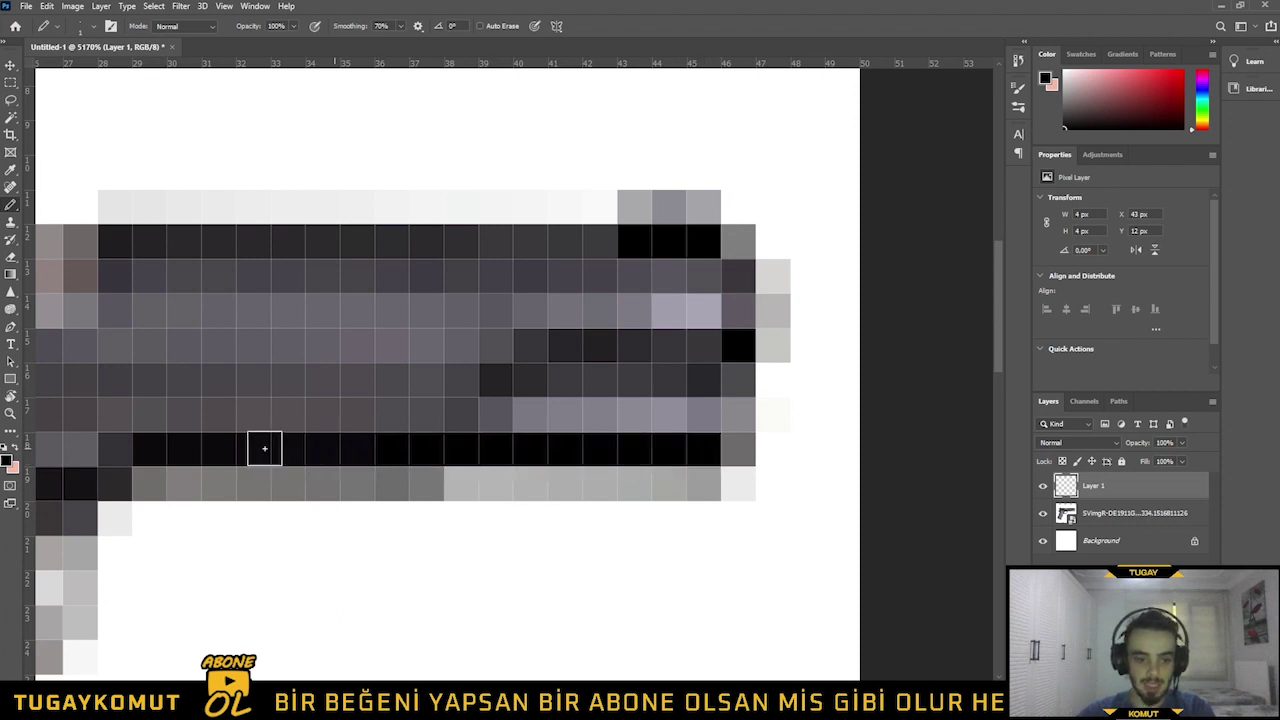
click(1043, 513)
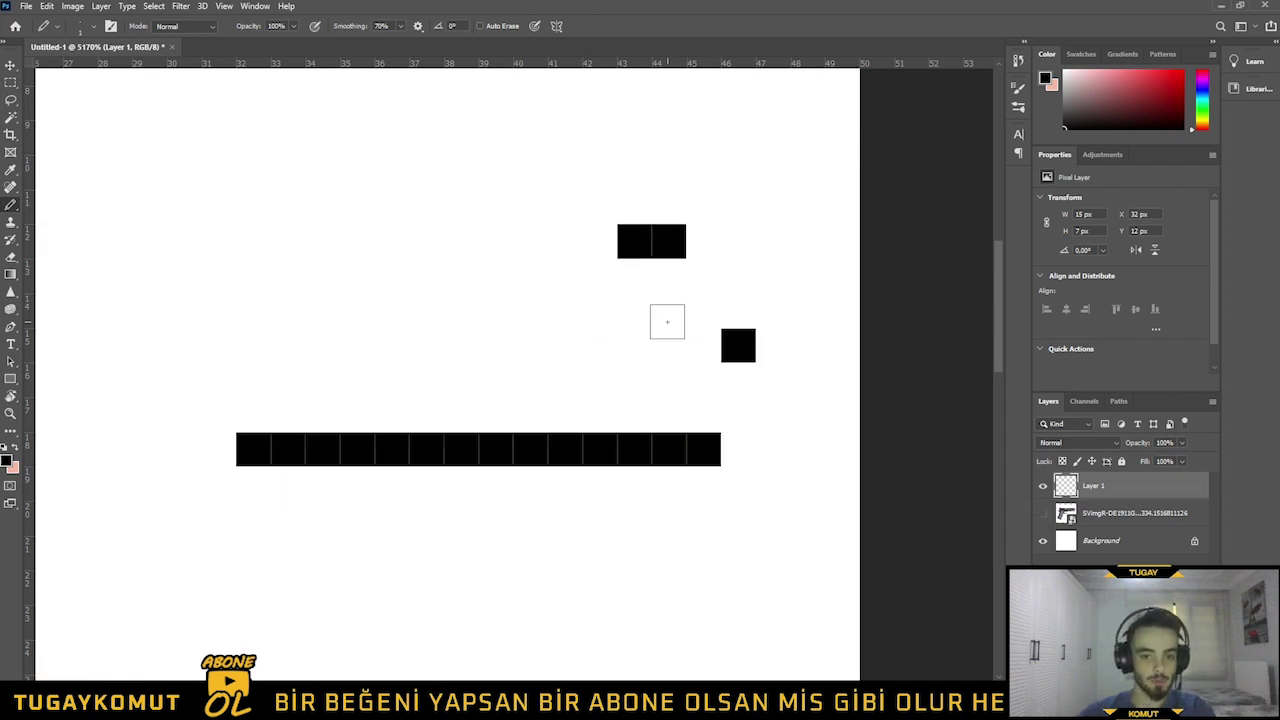
click(1043, 513)
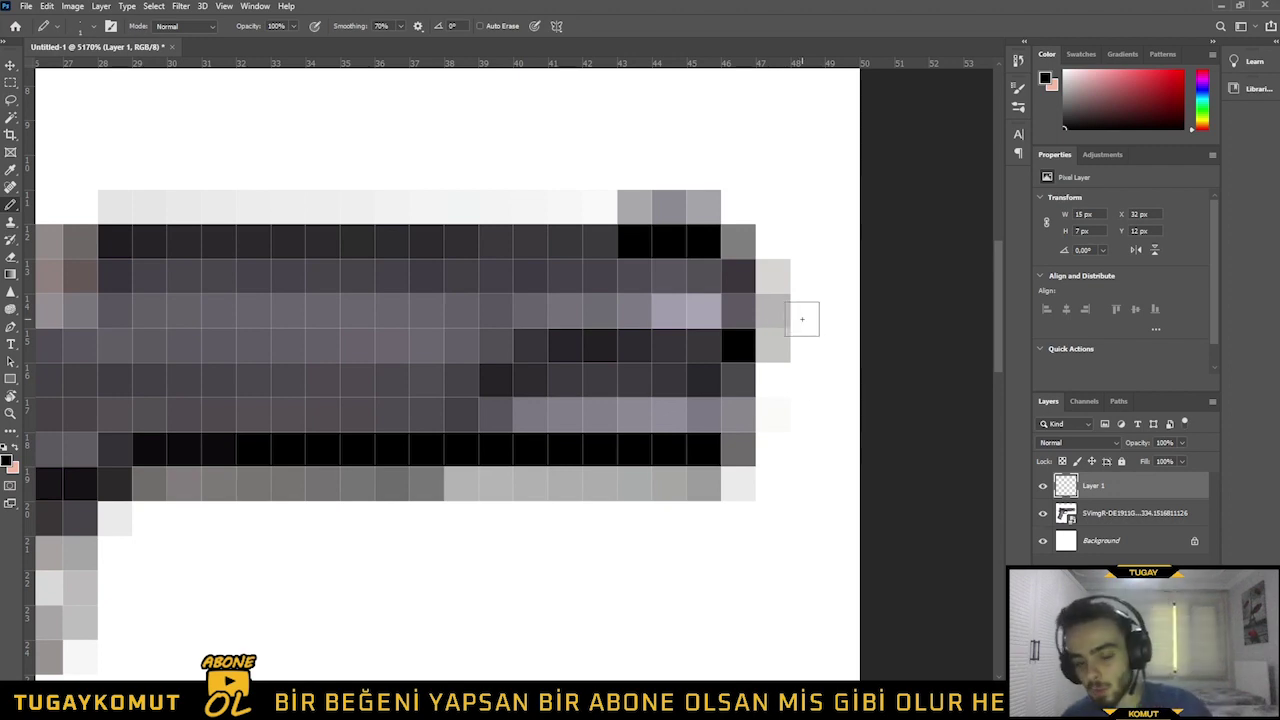
Trace the trigger guard and the front edge of the grip in black pixels on the new layer
scroll(794, 309, down, 3)
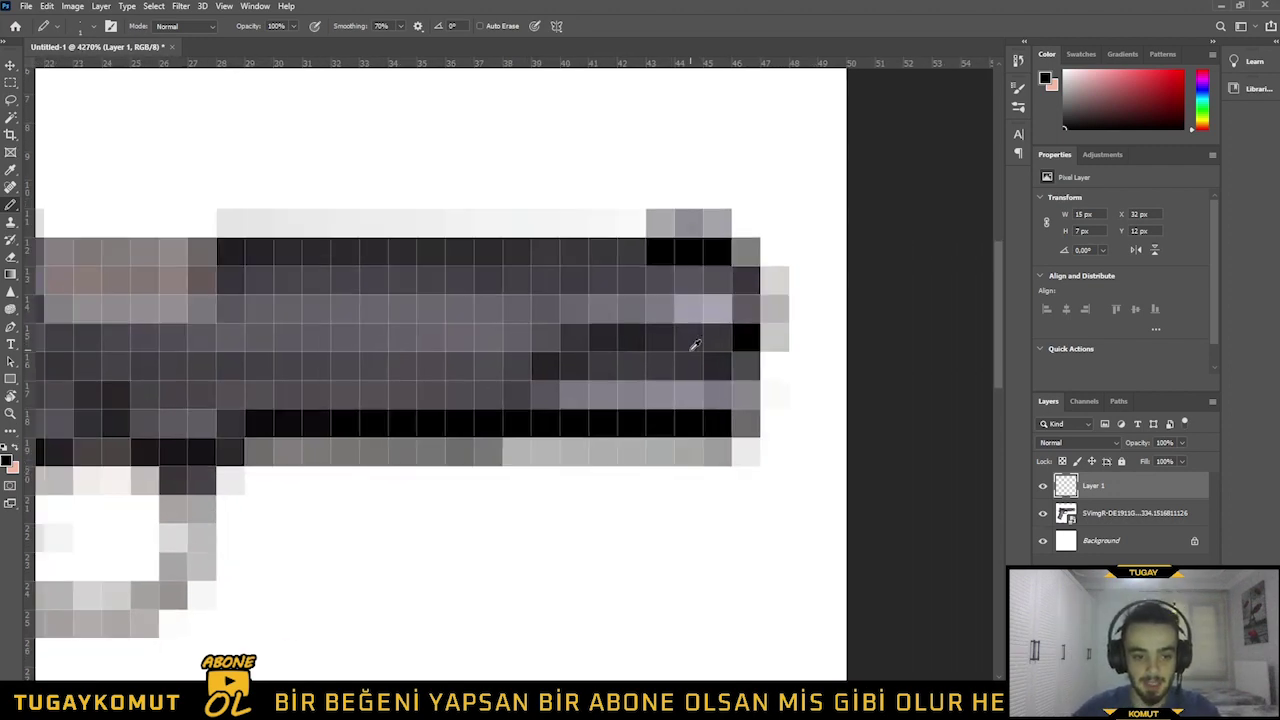
scroll(694, 344, down, 3)
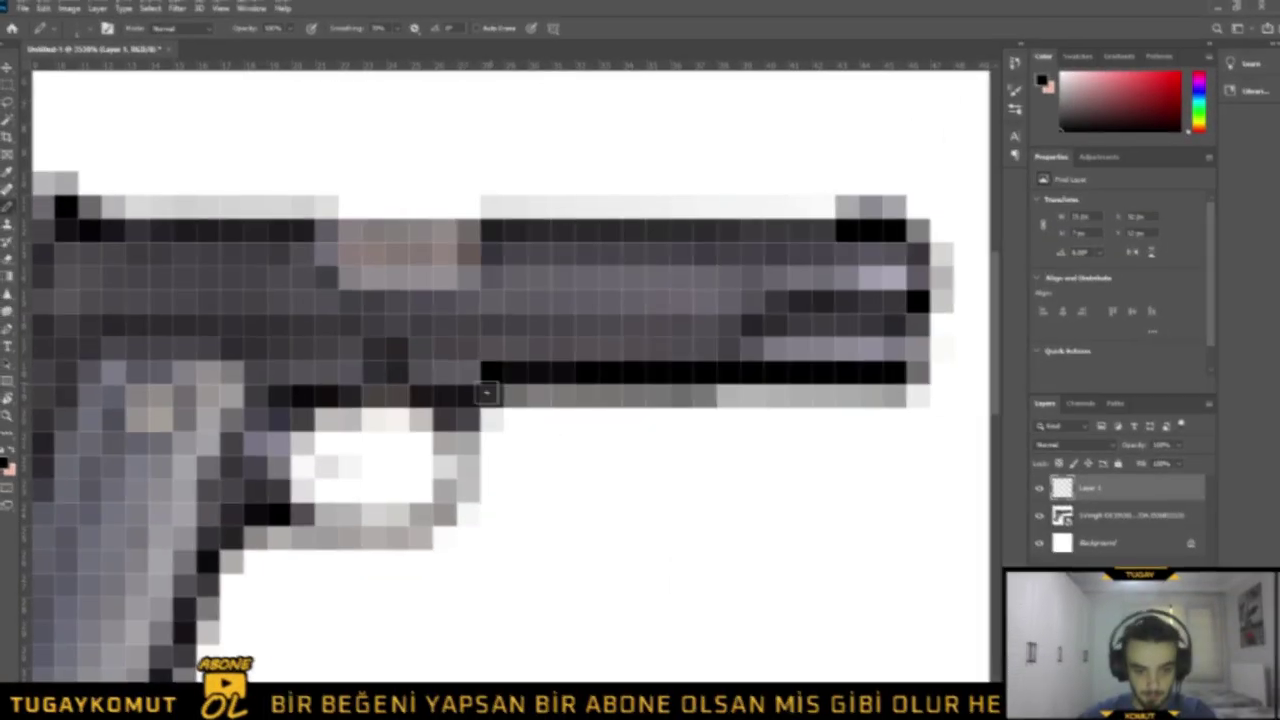
mouse_move(465, 394)
mouse_down()
mouse_move(426, 525)
mouse_move(471, 449)
mouse_move(446, 480)
mouse_move(271, 515)
mouse_move(182, 633)
mouse_up()
scroll(473, 528, down, 3)
scroll(285, 497, up, 4)
mouse_move(530, 351)
mouse_down()
mouse_move(369, 423)
mouse_move(371, 458)
mouse_up()
scroll(583, 414, down, 5)
scroll(320, 585, up, 4)
mouse_move(459, 420)
mouse_down()
mouse_move(448, 555)
mouse_move(423, 609)
mouse_up()
scroll(534, 617, up, 1)
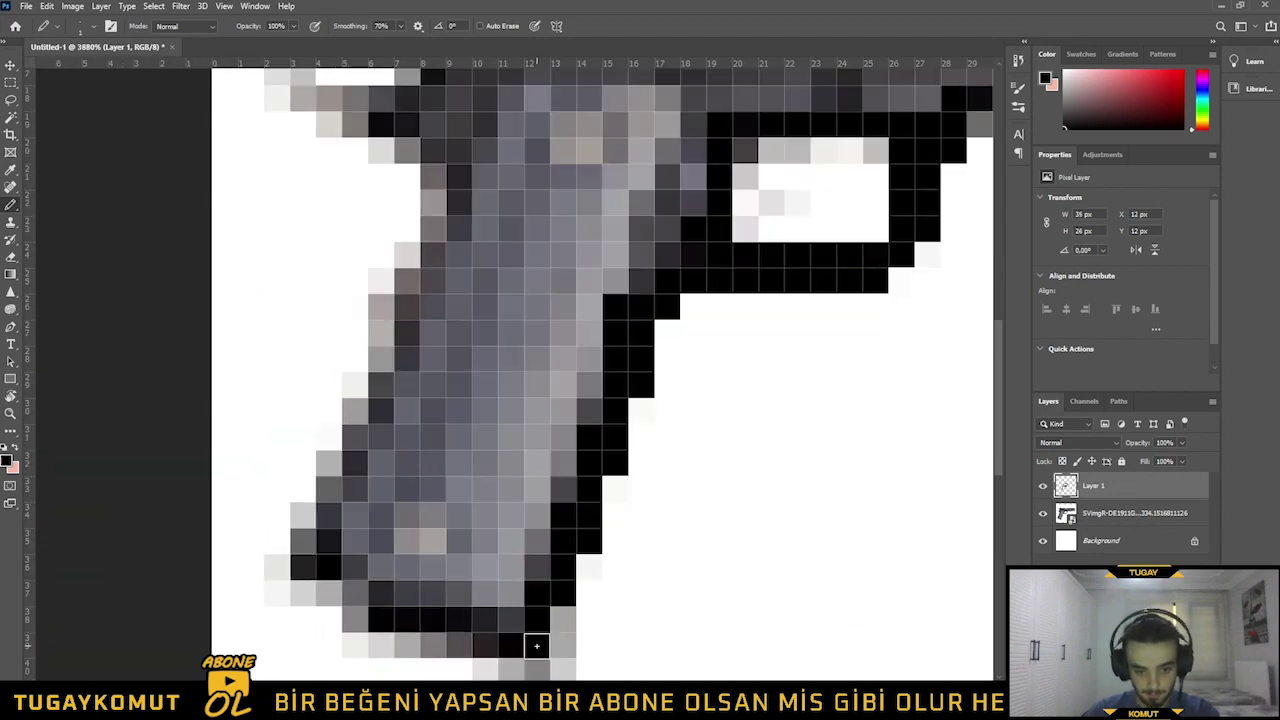
Trace the back edge of the grip up to the rear of the slide in black pixels
scroll(681, 358, down, 1)
mouse_move(330, 598)
mouse_down()
mouse_move(337, 523)
mouse_move(391, 414)
mouse_up()
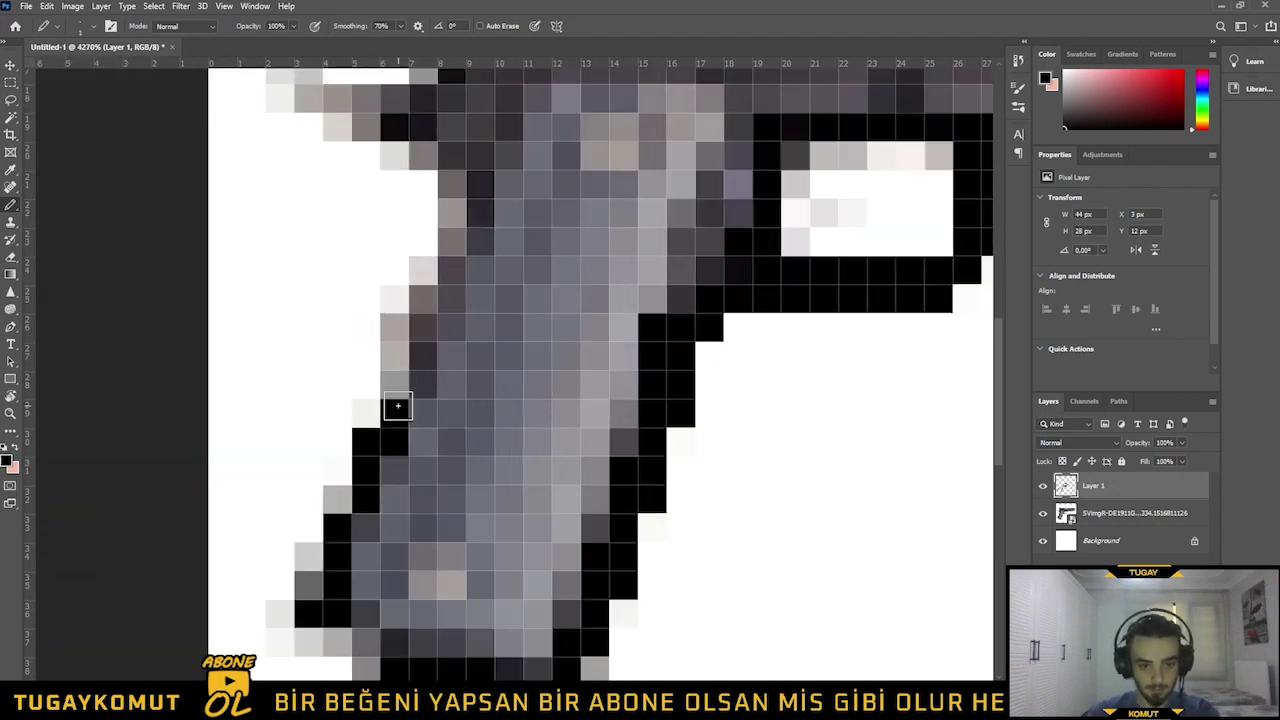
scroll(391, 414, down, 2)
scroll(353, 317, up, 1)
scroll(355, 335, up, 2)
scroll(300, 374, up, 1)
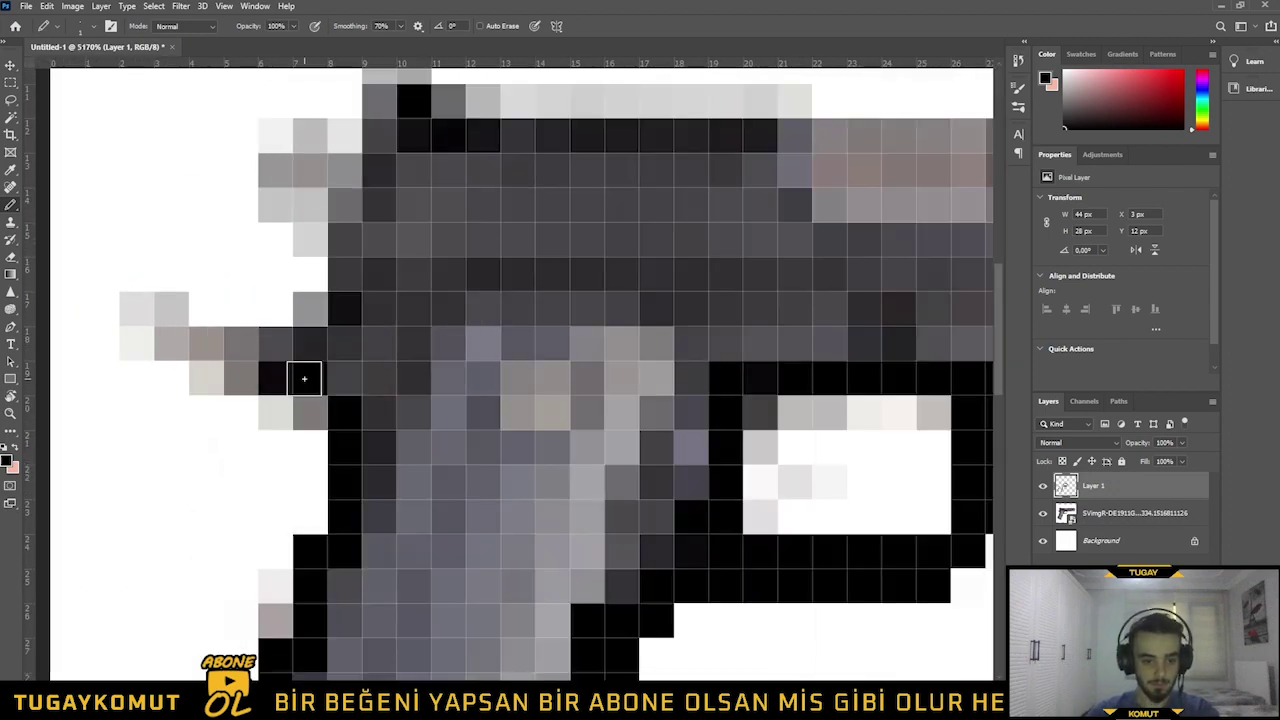
scroll(317, 374, up, 1)
scroll(311, 204, up, 1)
scroll(312, 204, down, 10)
scroll(785, 272, up, 12)
drag(488, 250, 488, 350)
Sample dark greys from the reference and pencil the top two rows of the slide between the ejection port and the muzzle
scroll(600, 370, down, 6)
scroll(760, 377, down, 2)
scroll(760, 377, up, 3)
click(7, 460)
click(694, 306)
key(Return)
click(7, 460)
click(598, 305)
key(Return)
drag(395, 310, 718, 356)
scroll(718, 356, up, 1)
key(n)
click(733, 367)
key(Return)
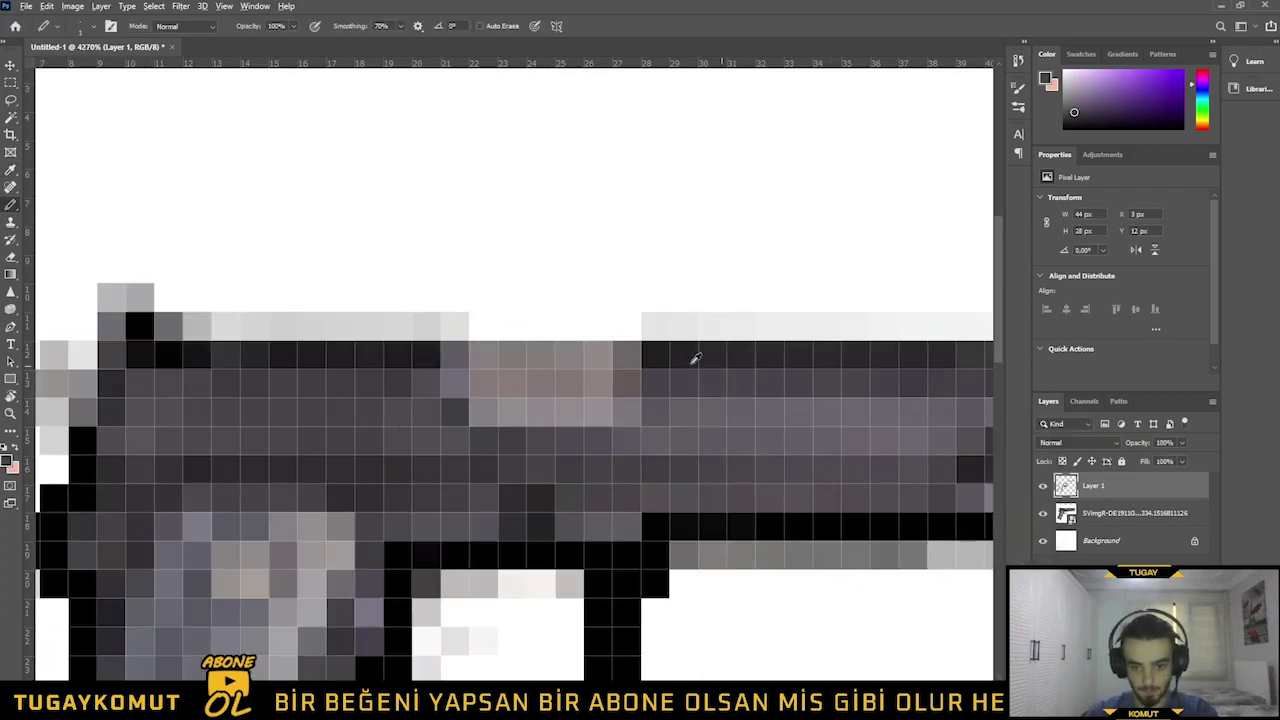
Hide and reshow the reference layer to check the traced outline for gaps
scroll(956, 382, down, 12)
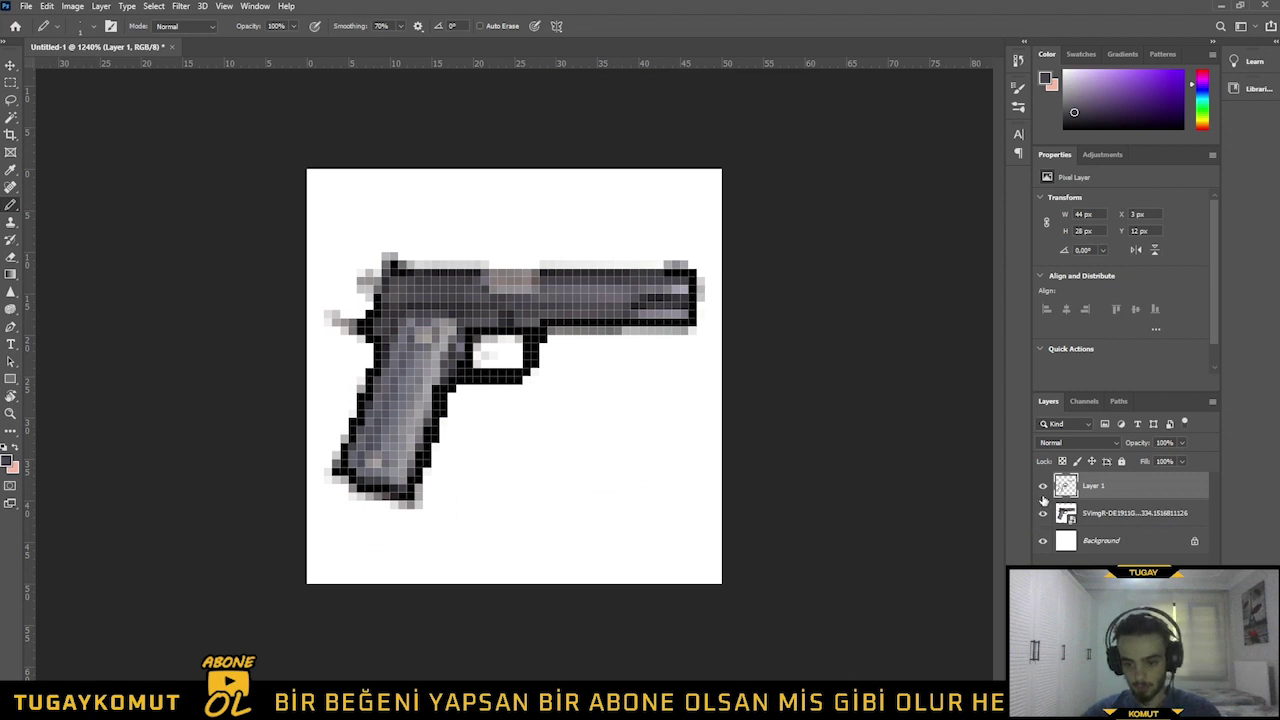
click(1043, 513)
click(1043, 513)
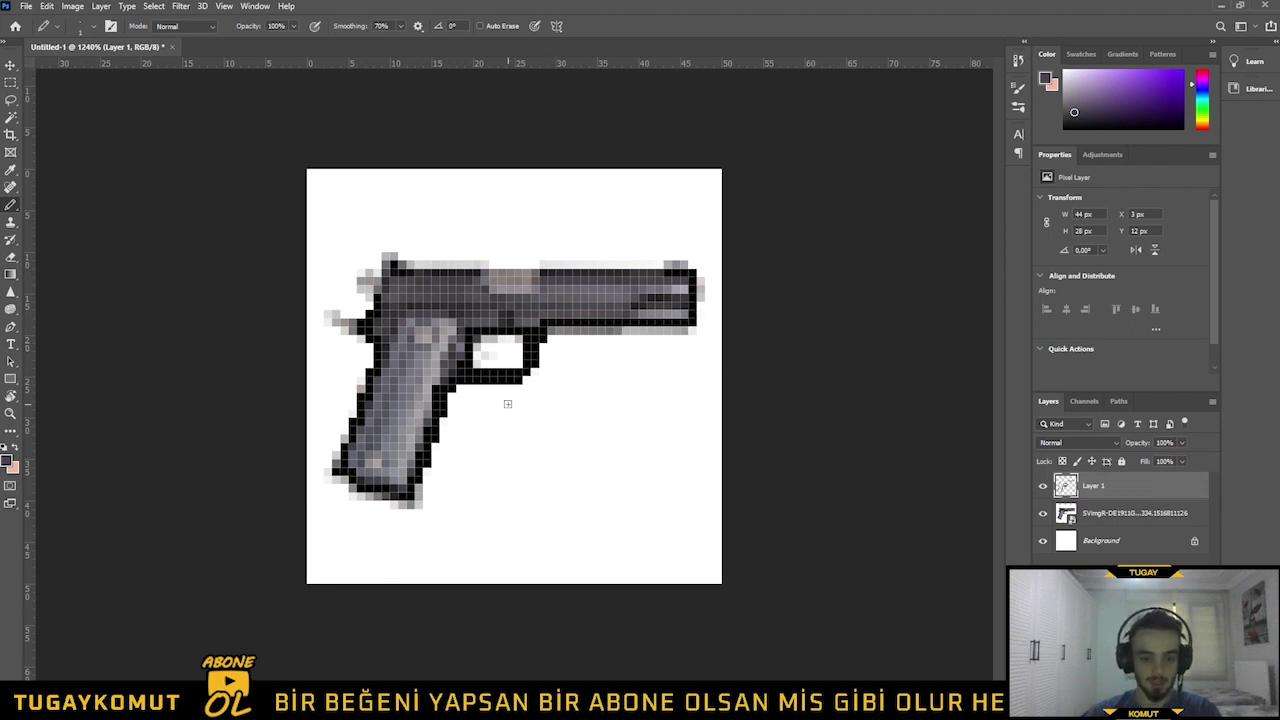
click(1042, 514)
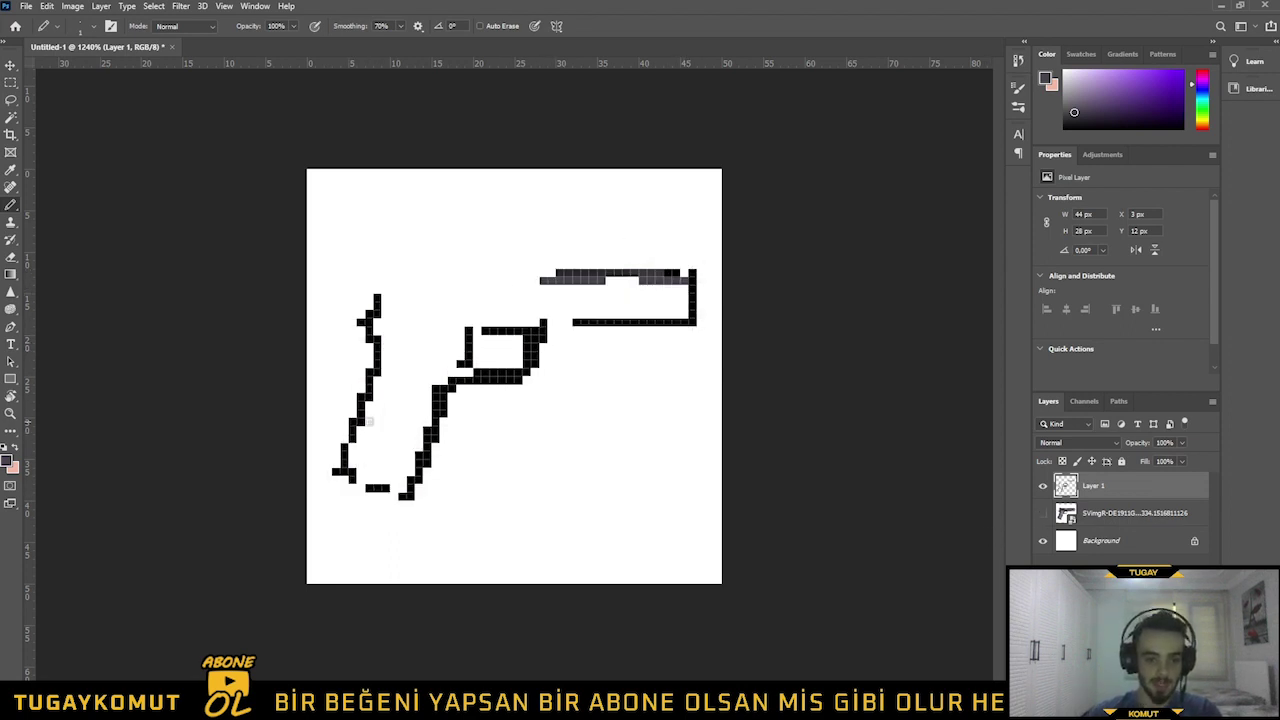
click(1043, 514)
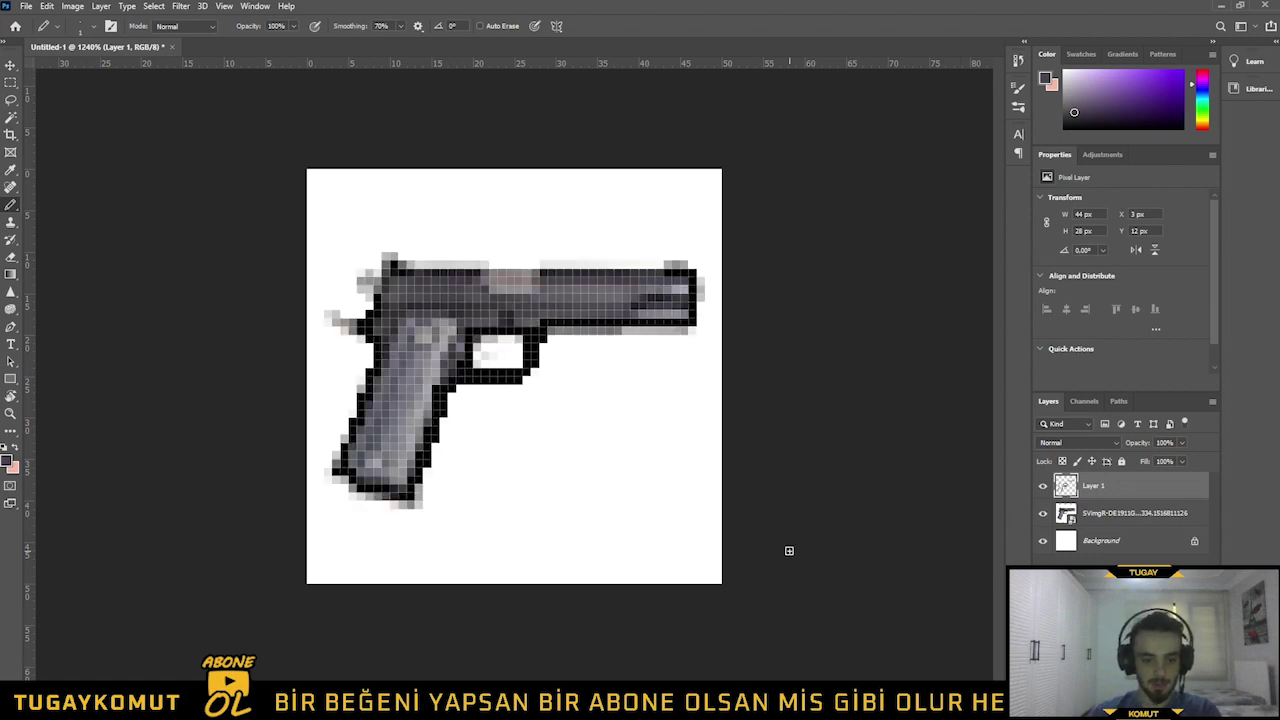
scroll(342, 532, up, 5)
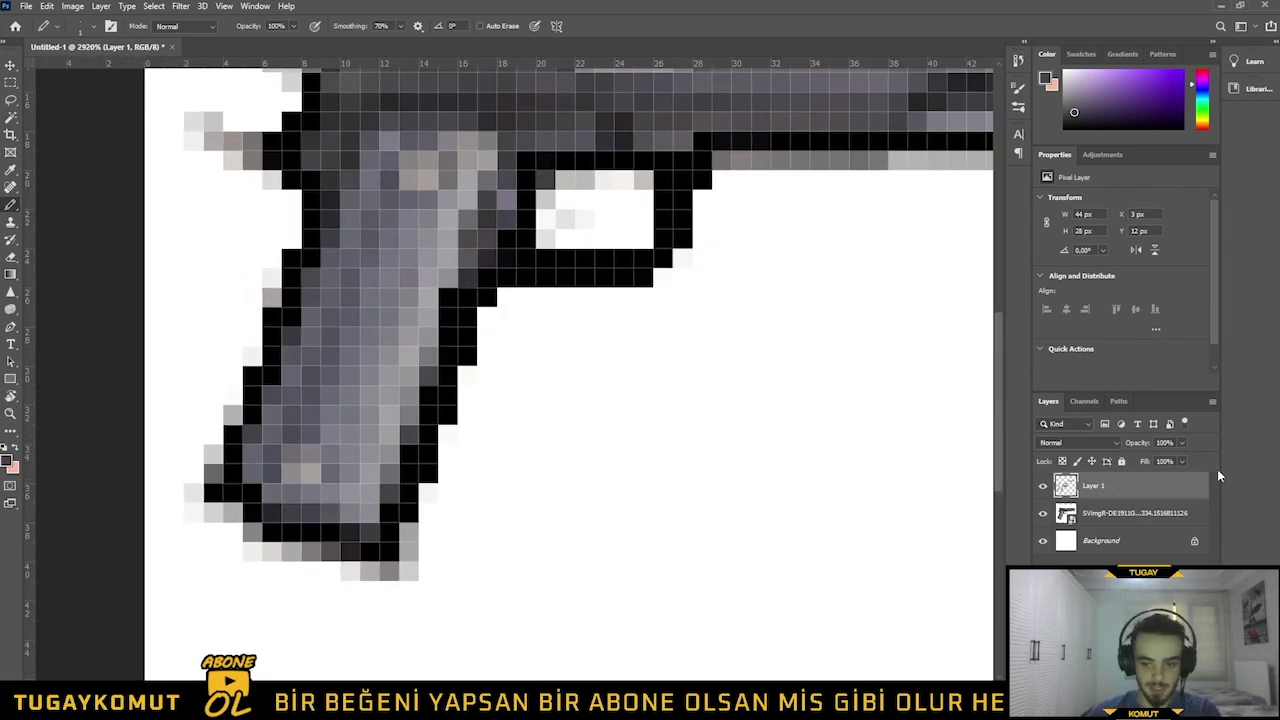
click(1043, 513)
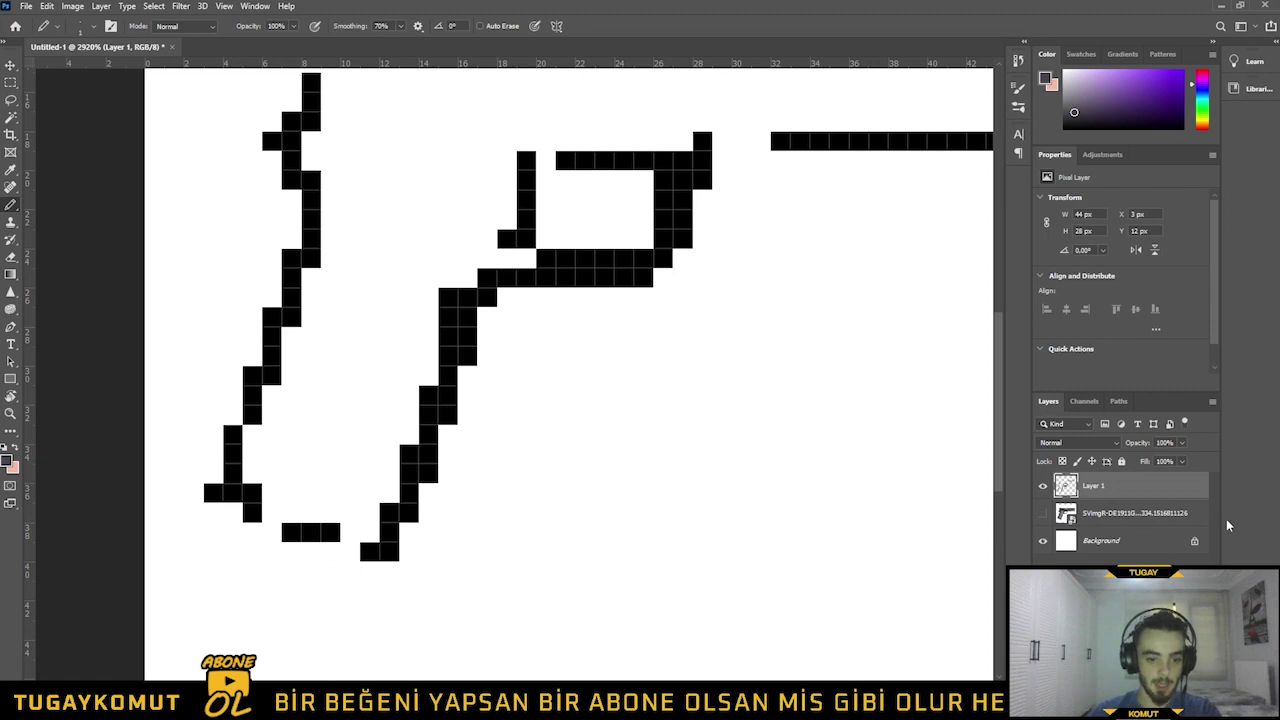
click(1042, 514)
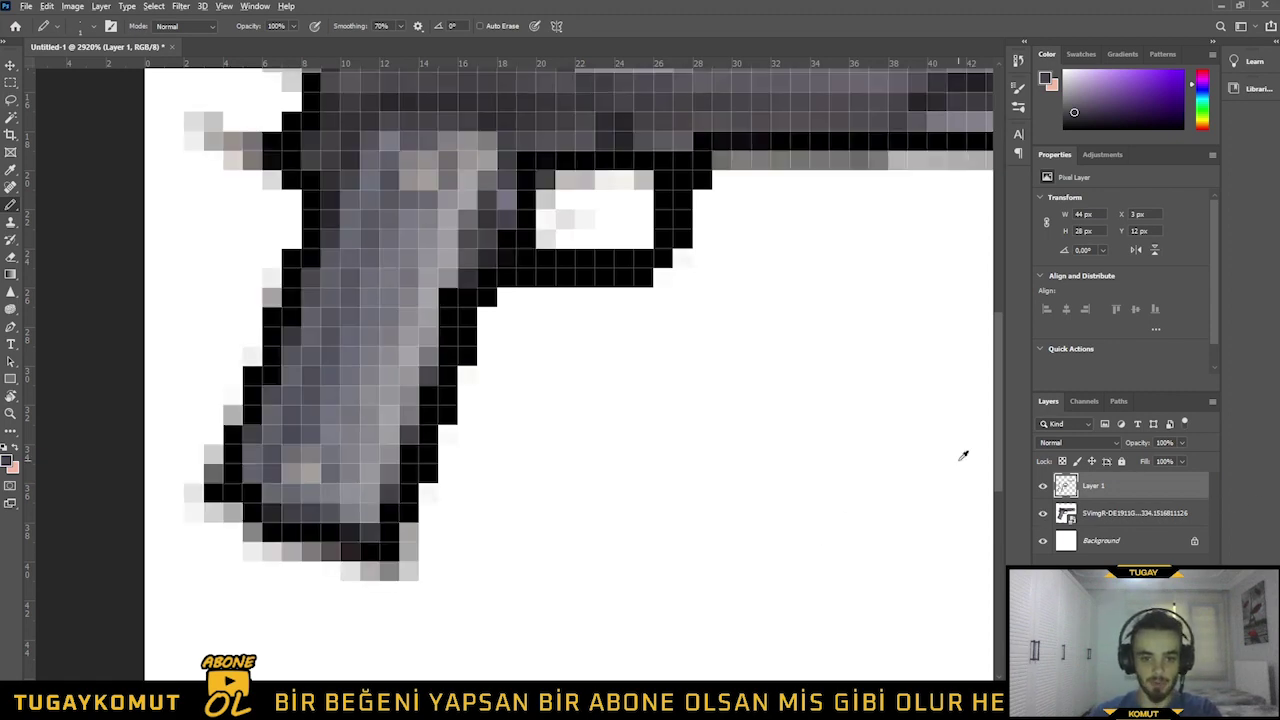
scroll(794, 449, down, 5)
scroll(609, 223, up, 4)
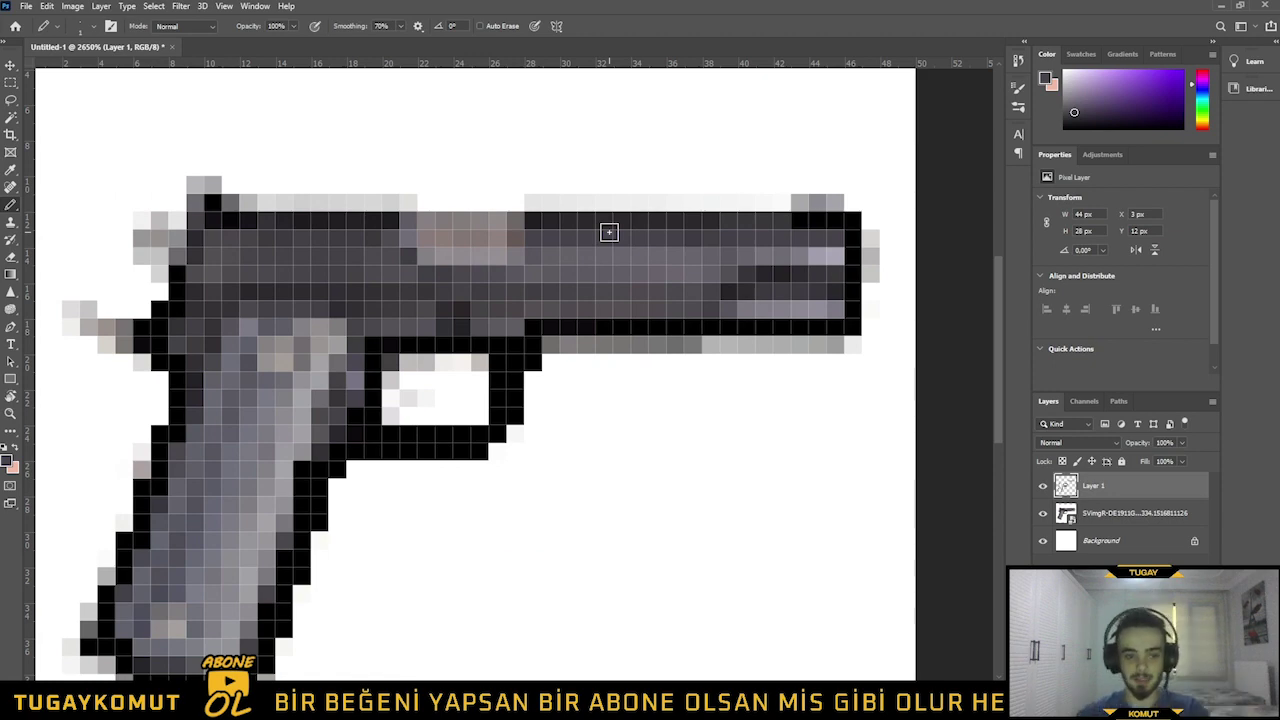
scroll(866, 276, up, 3)
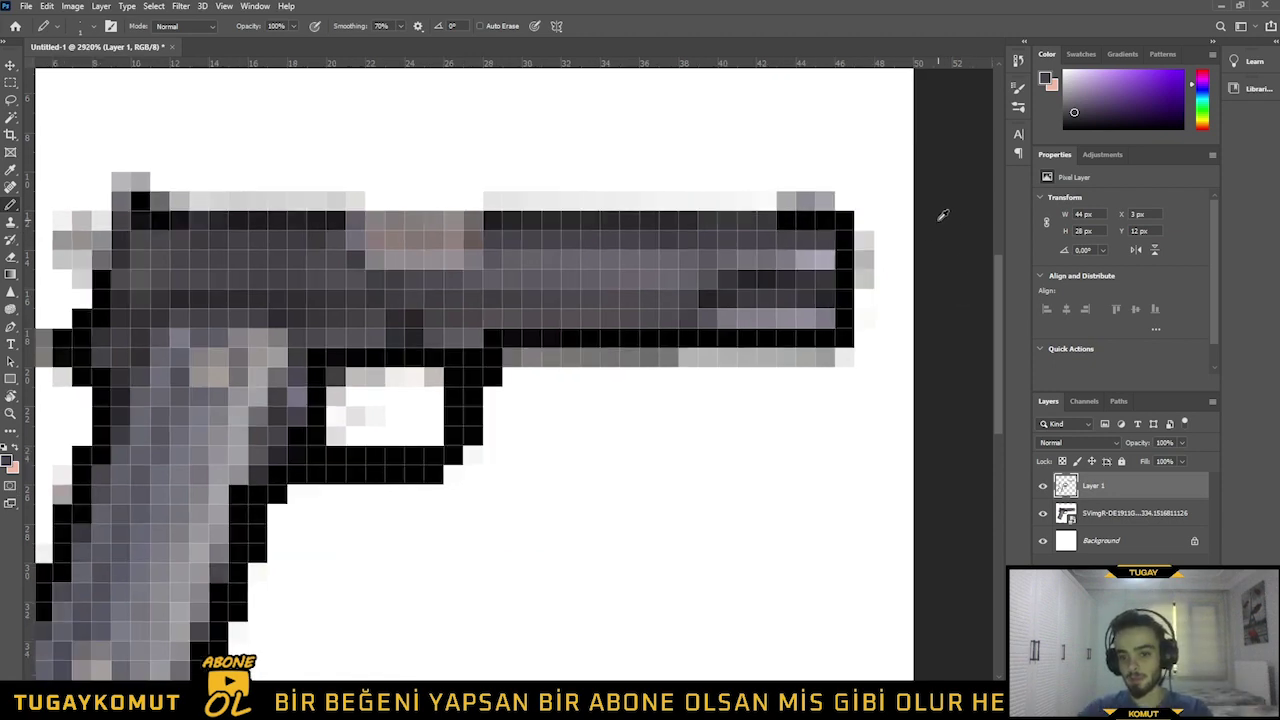
scroll(866, 276, down, 3)
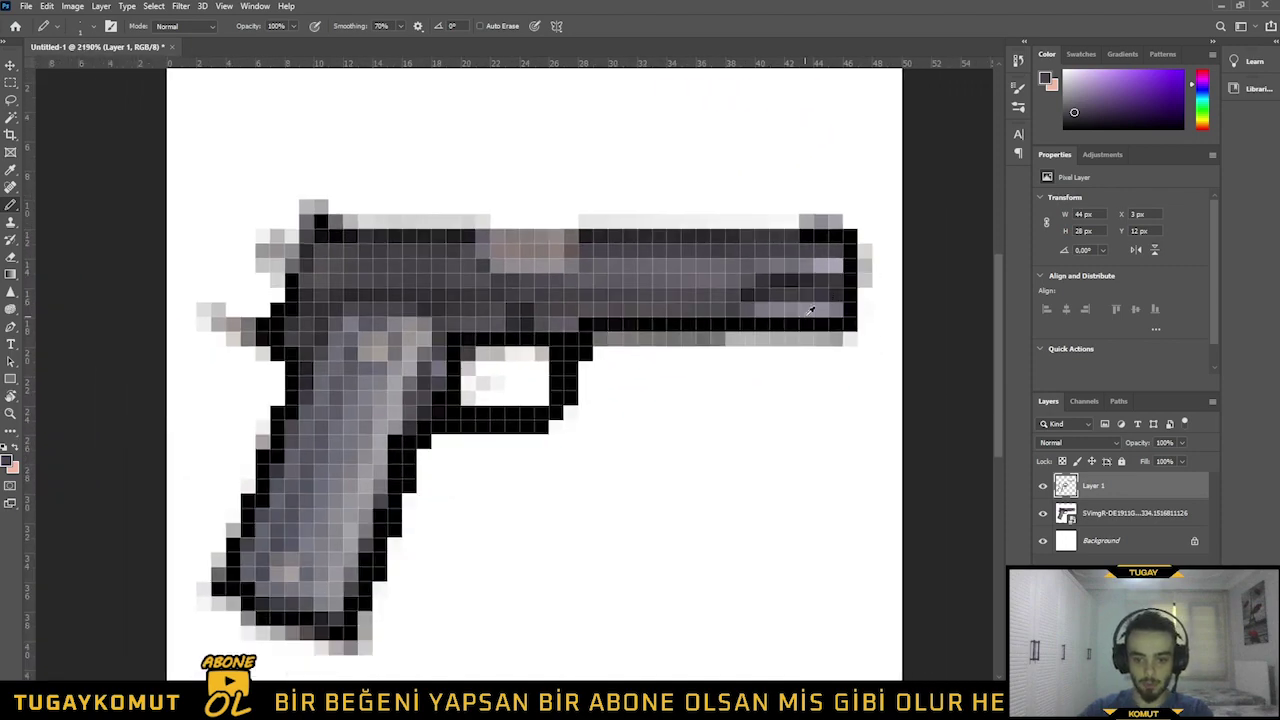
scroll(778, 210, up, 3)
scroll(800, 215, down, 3)
scroll(520, 230, up, 4)
scroll(330, 262, down, 2)
scroll(330, 262, down, 2)
scroll(714, 234, up, 3)
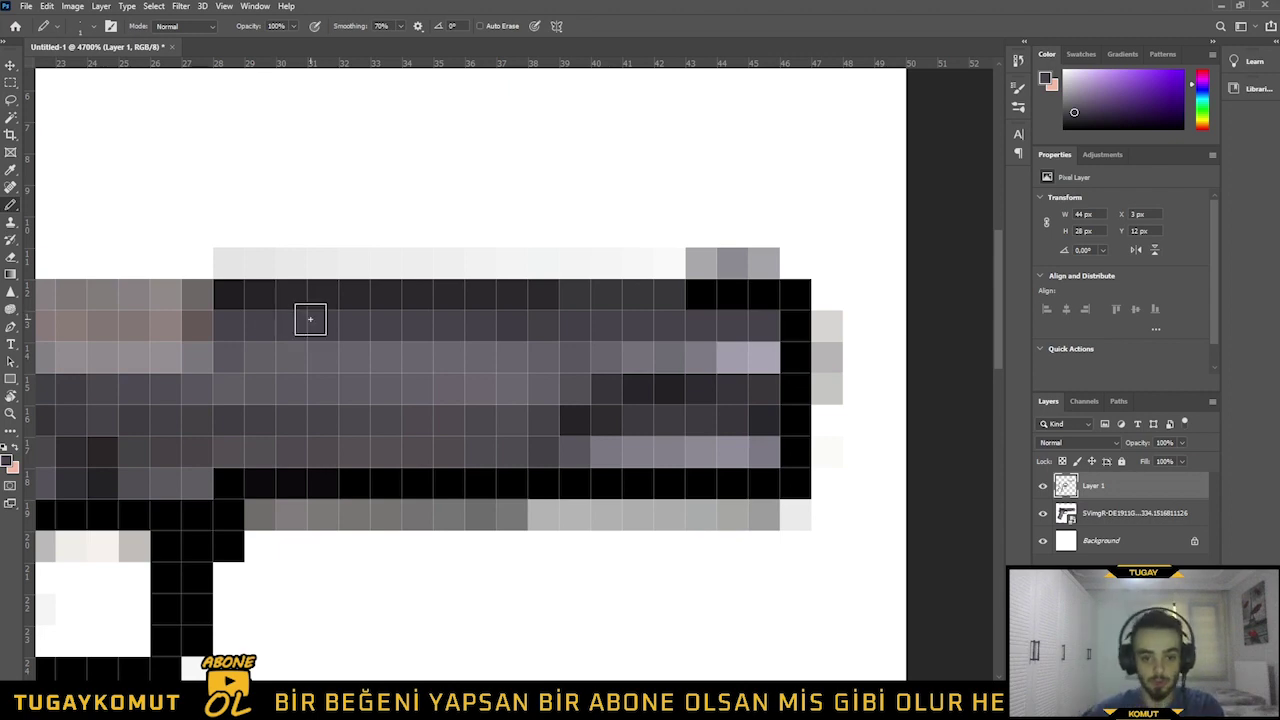
scroll(893, 241, down, 1)
scroll(893, 241, down, 4)
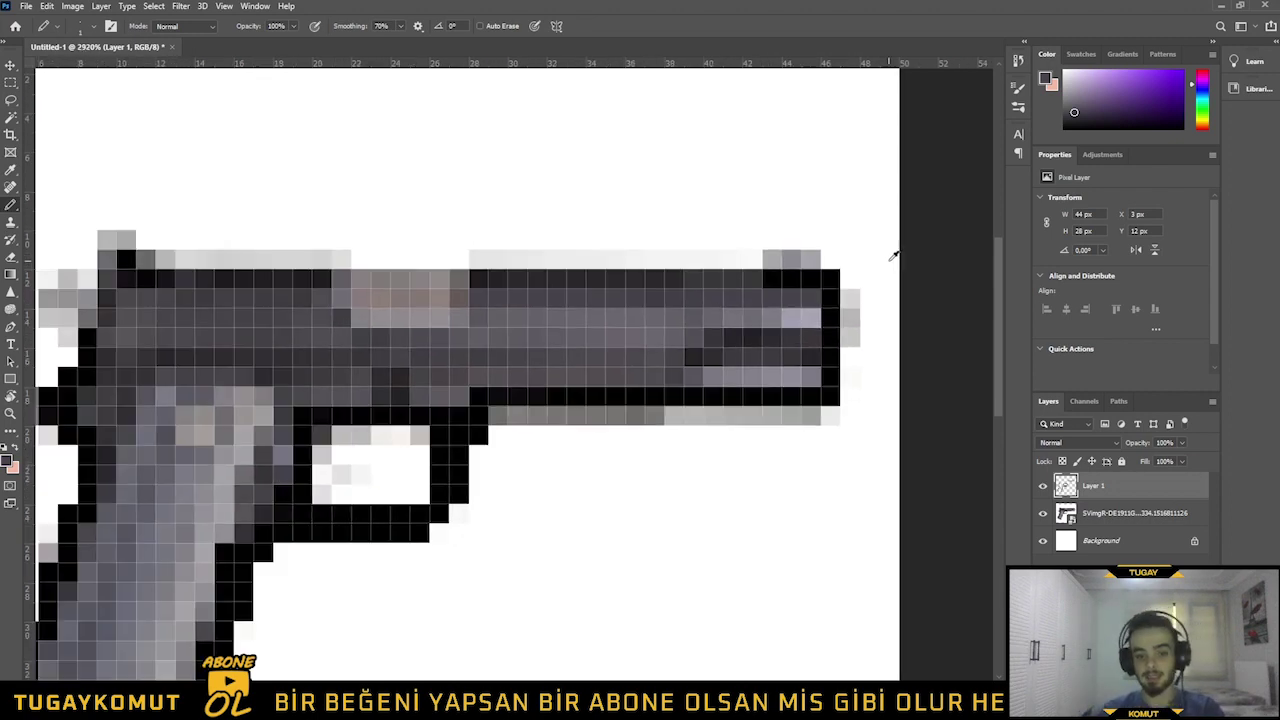
scroll(787, 236, up, 4)
scroll(829, 286, down, 3)
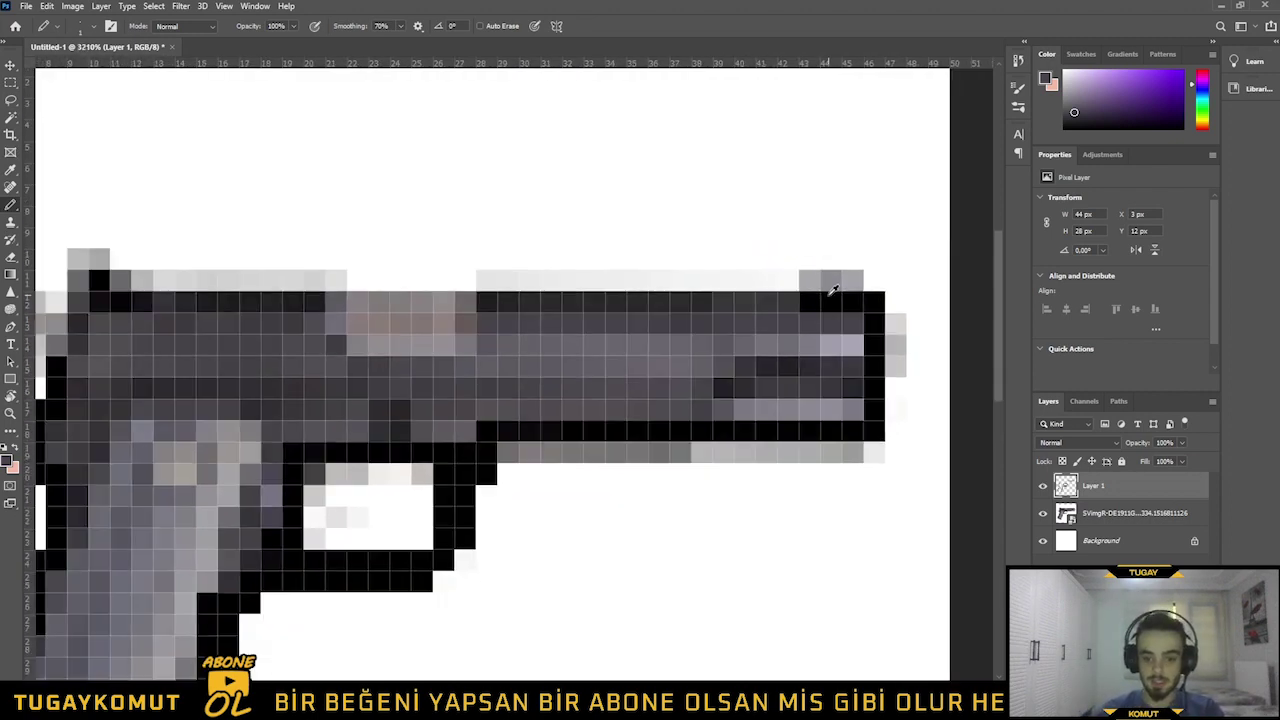
scroll(829, 288, up, 4)
scroll(835, 296, down, 4)
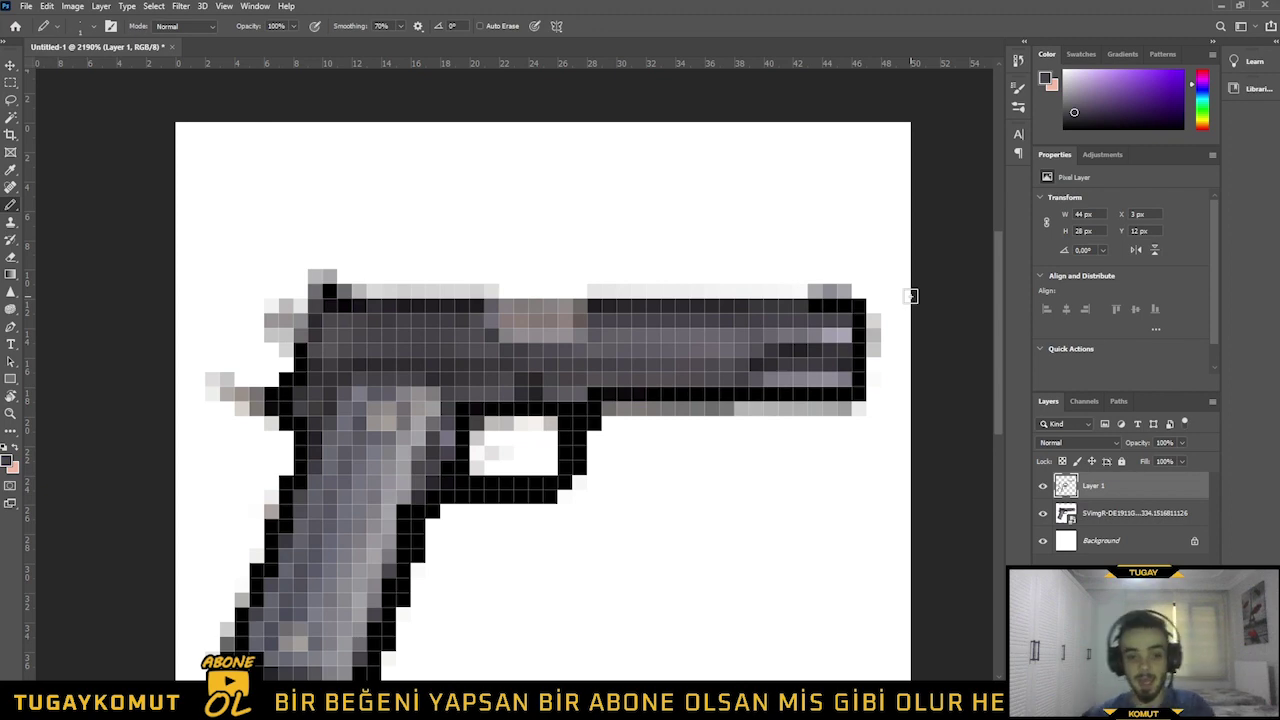
Sample the purplish grey of the slide's third row near the muzzle and pencil those pixels on Layer 1
scroll(782, 312, up, 3)
scroll(765, 298, up, 3)
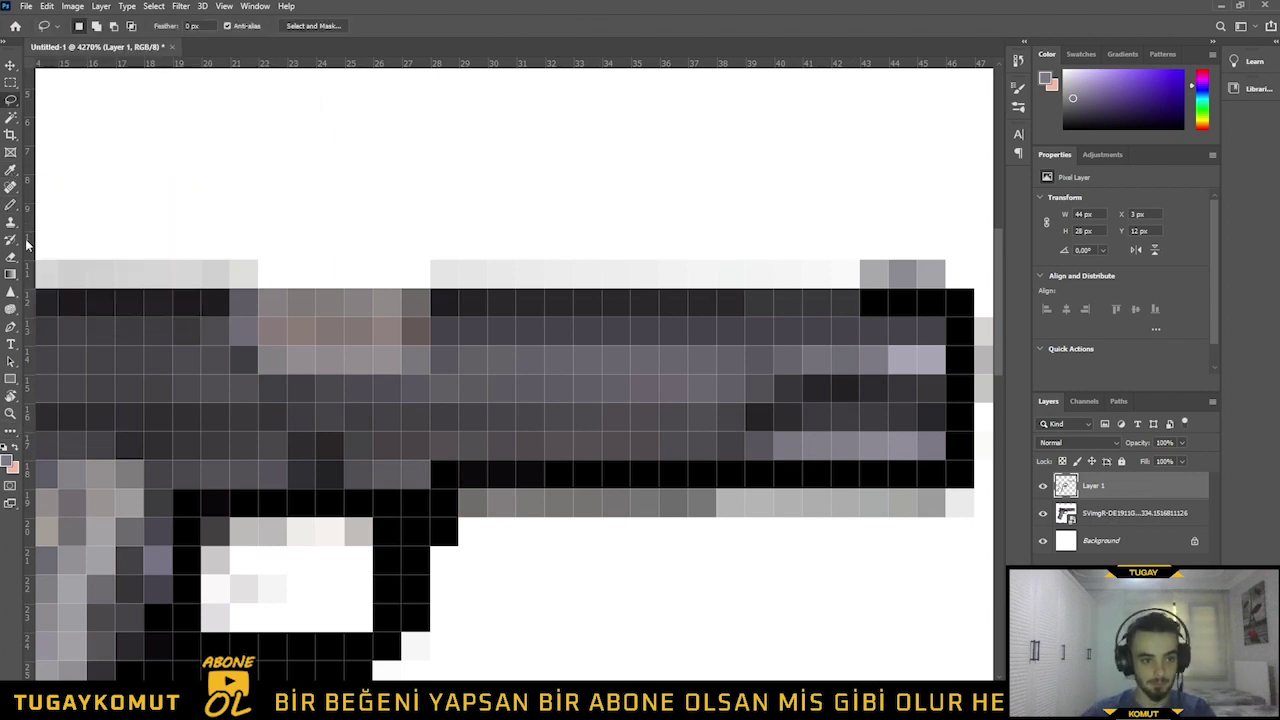
click(10, 172)
key(b)
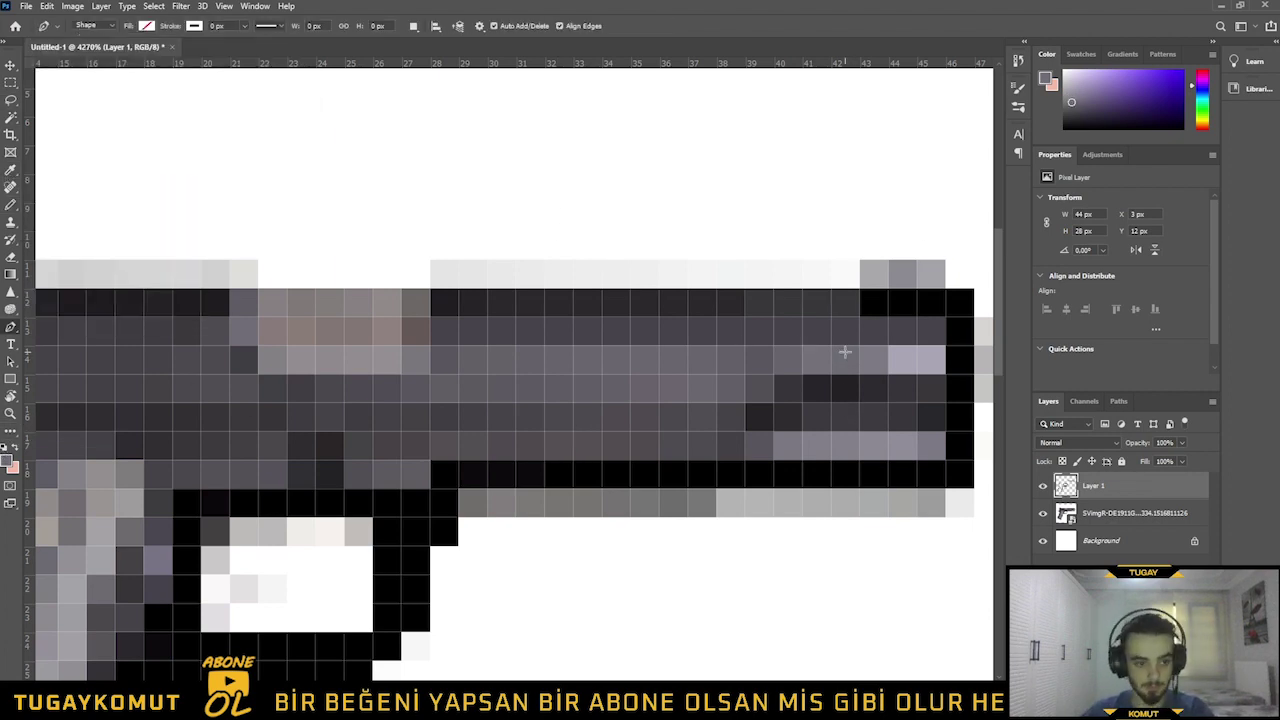
click(7, 460)
click(820, 360)
click(1013, 456)
key(Caps_Lock)
click(7, 460)
click(1040, 456)
Sample a pinkish grey from the ejection port's lower row and pencil the port area in that flat color
click(7, 460)
click(392, 346)
click(388, 359)
key(Return)
mouse_move(244, 331)
mouse_down()
mouse_move(415, 325)
mouse_move(244, 302)
mouse_up()
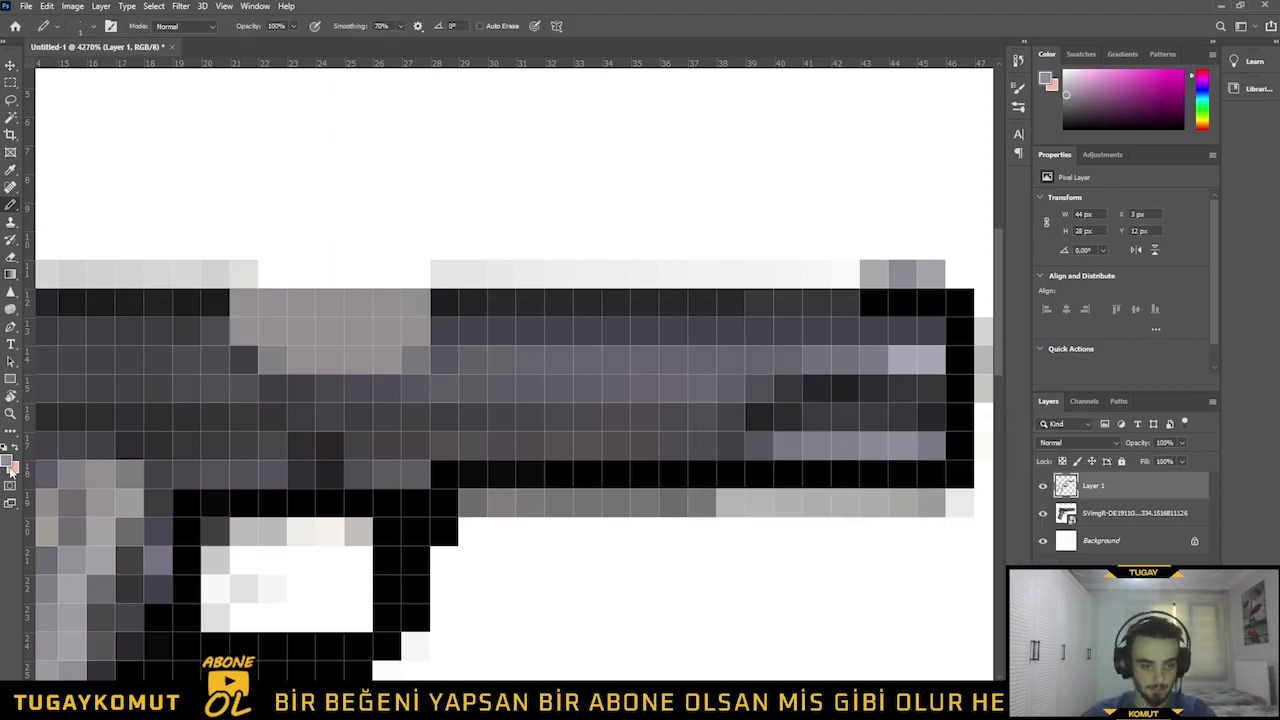
Shade the lower corners of the ejection port with sampled mid and dark grey pixels
click(7, 460)
click(244, 359)
key(Return)
key(n)
click(269, 360)
key(Return)
click(416, 360)
key(n)
click(244, 359)
click(444, 359)
Pencil dark grey pixels on the slide directly in front of the ejection port
scroll(729, 280, down, 1)
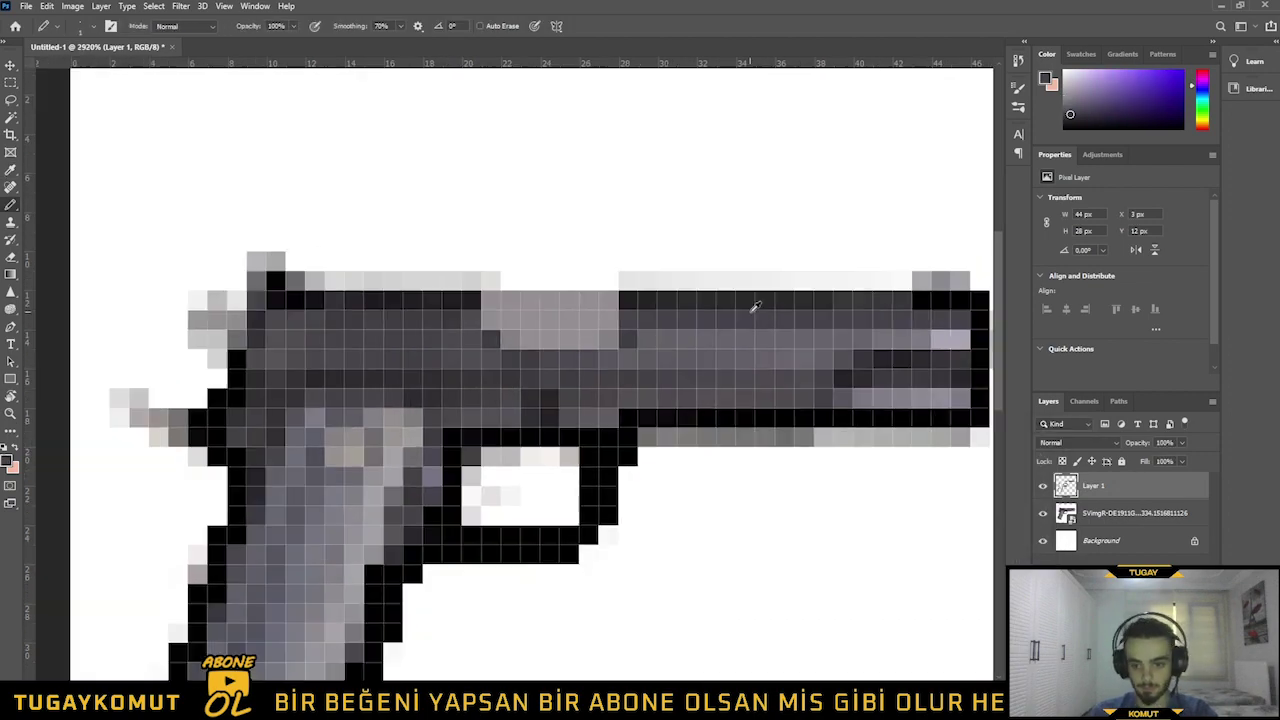
scroll(772, 348, up, 1)
drag(574, 294, 546, 294)
scroll(681, 332, up, 4)
drag(582, 354, 537, 354)
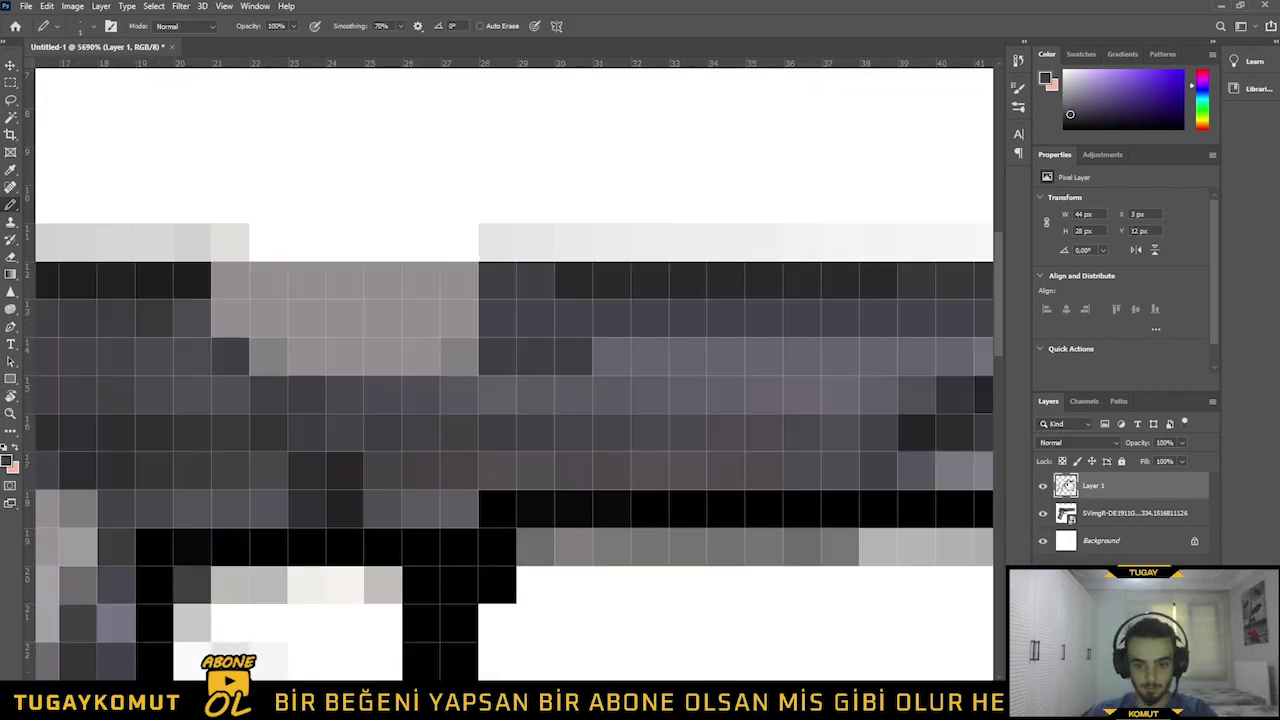
Check the tracing with the reference layer briefly hidden, and pencil the front sight row in a sampled purplish grey
scroll(681, 390, down, 10)
click(1042, 513)
click(1042, 513)
scroll(940, 340, up, 10)
key(n)
click(748, 220)
key(Return)
drag(790, 220, 707, 220)
Pencil a short purplish-grey column in front of the muzzle, rechecking the tracing with the reference layer briefly hidden
key(n)
click(774, 343)
key(Return)
click(6, 462)
click(636, 508)
key(Return)
click(1042, 513)
click(1042, 513)
click(6, 462)
click(748, 220)
key(Return)
drag(873, 304, 873, 388)
Sample dark greys from the reference and fill the dark recess pixels inside the muzzle end
click(6, 462)
click(707, 387)
key(Return)
click(6, 462)
click(630, 387)
click(6, 462)
click(707, 387)
key(Return)
drag(581, 430, 707, 430)
click(6, 462)
click(873, 388)
key(Return)
Pencil the row just above the barrel's black underside in sampled purplish greys, from the muzzle back toward the trigger guard
click(6, 462)
scroll(787, 470, down, 3)
scroll(550, 520, up, 5)
click(6, 462)
click(631, 441)
key(Return)
drag(530, 441, 127, 441)
scroll(529, 406, down, 3)
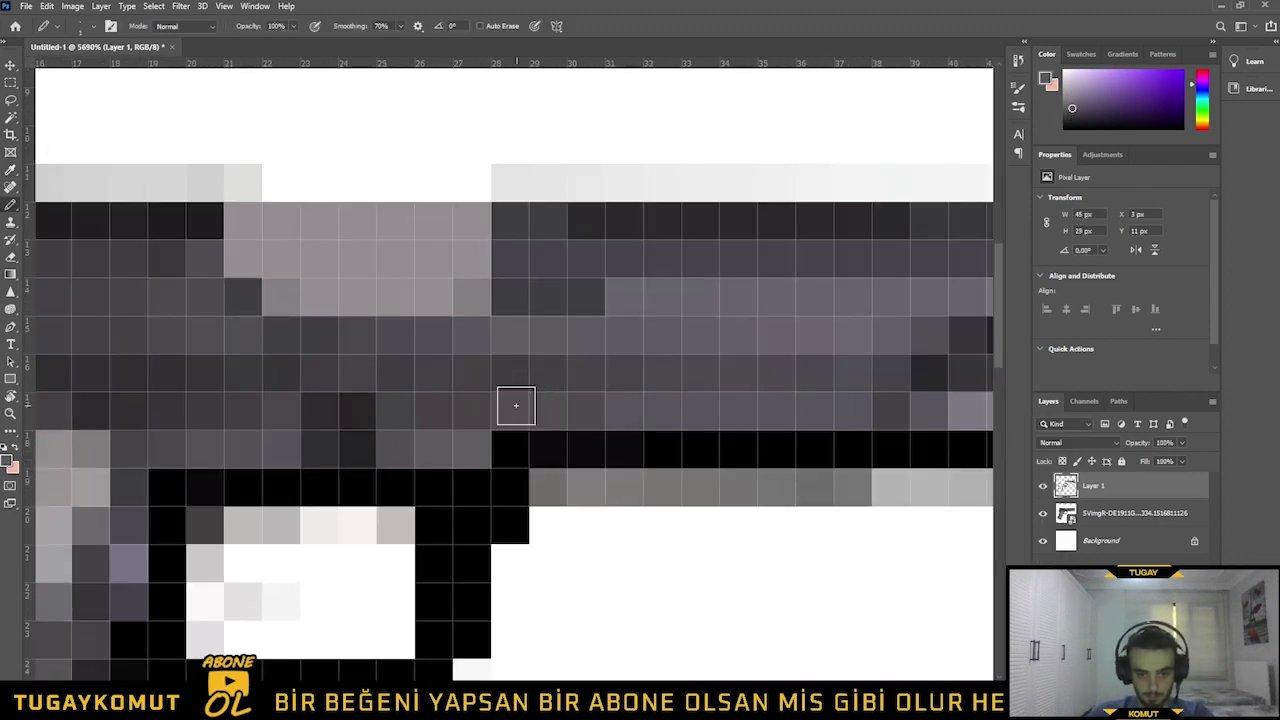
click(6, 462)
click(893, 411)
key(Return)
Touch up the barrel's black underside and pencil the row beneath it in sampled darker and lighter greys
click(6, 462)
click(662, 449)
key(Return)
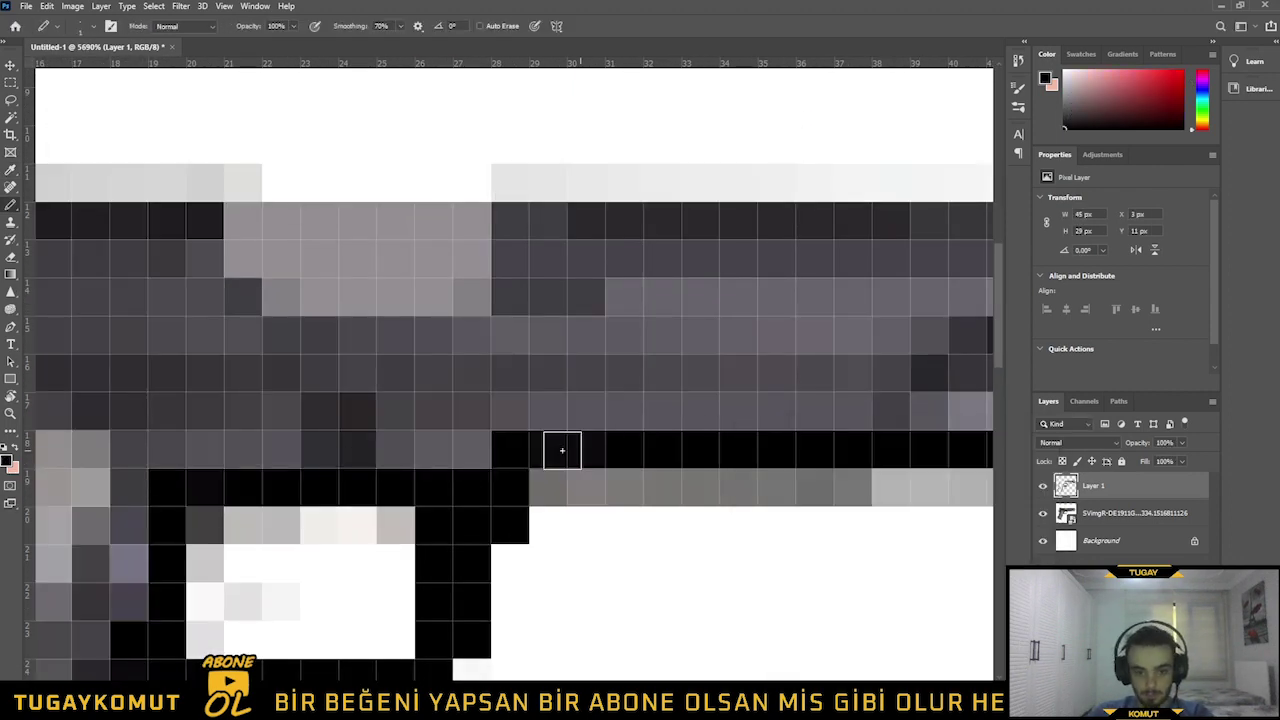
scroll(620, 449, down, 4)
scroll(836, 468, up, 3)
key(n)
click(548, 451)
key(Return)
key(n)
drag(314, 451, 903, 455)
click(688, 451)
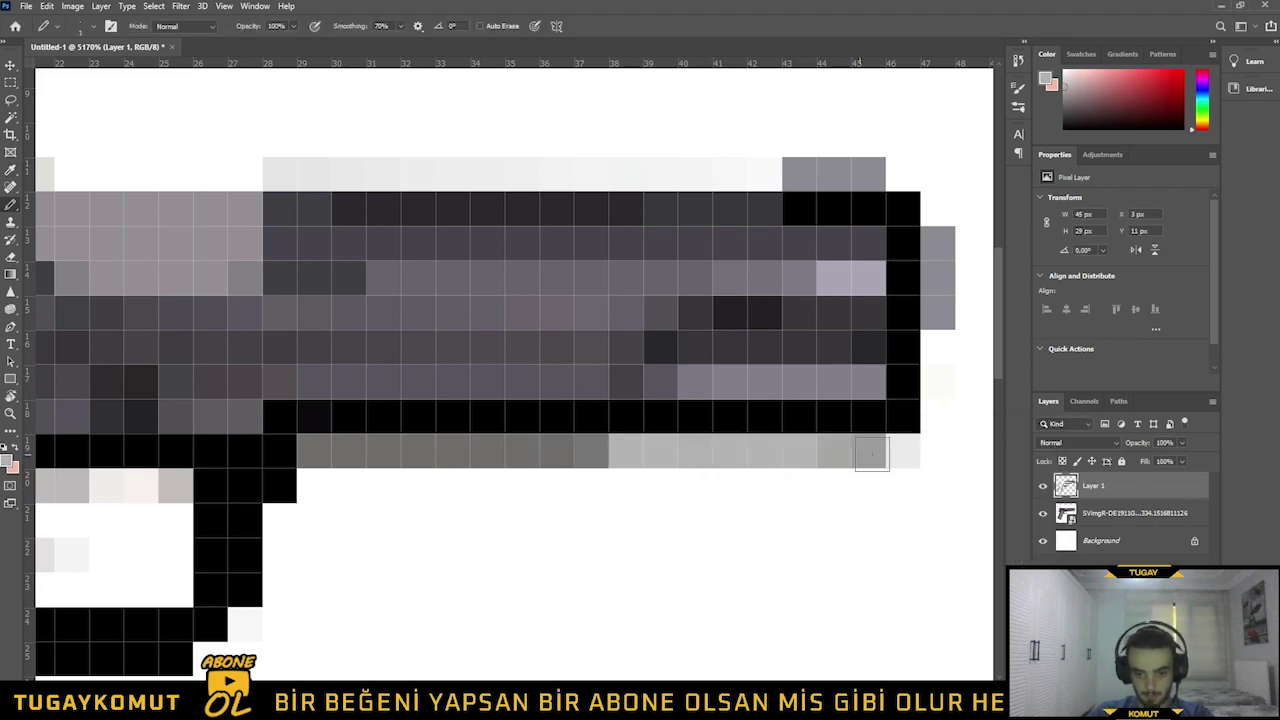
Sample the dark grey of the muzzle recess and touch up its lower row
scroll(754, 368, down, 5)
scroll(783, 356, up, 5)
key(n)
click(783, 364)
key(Return)
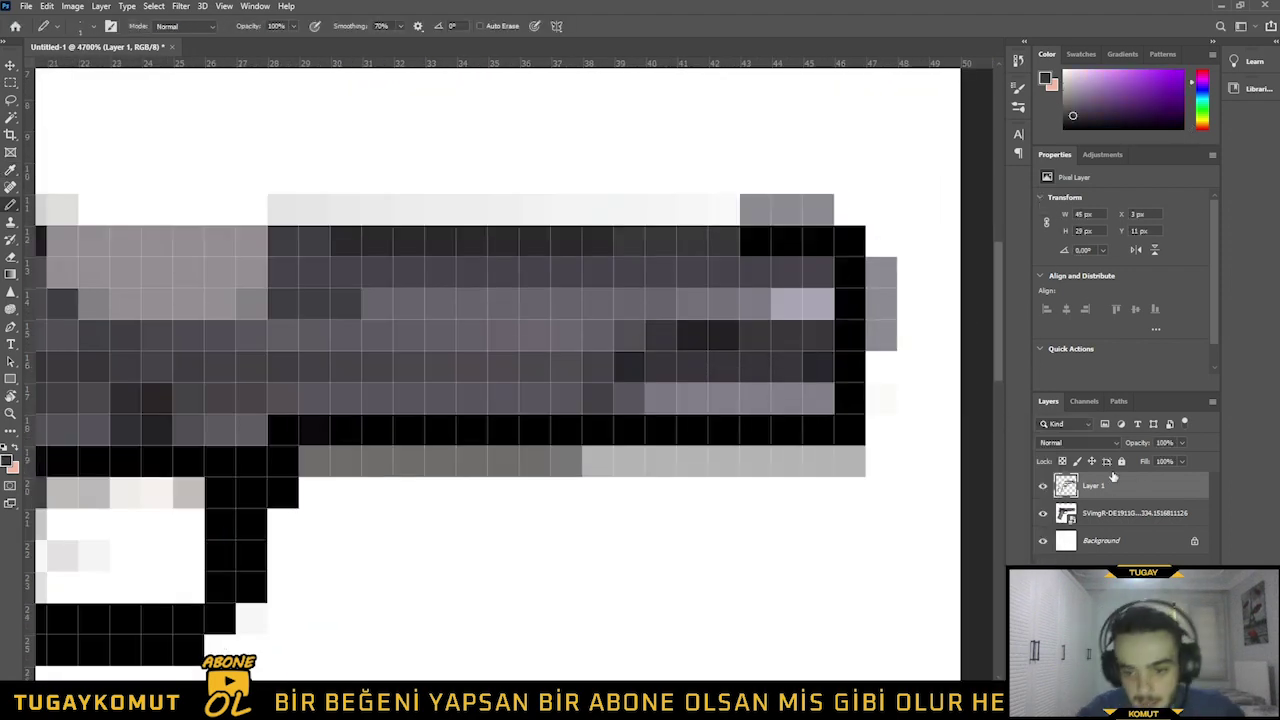
Compare the traced pixels with the photo by hiding the reference layer and Layer 1 in turn
click(1045, 517)
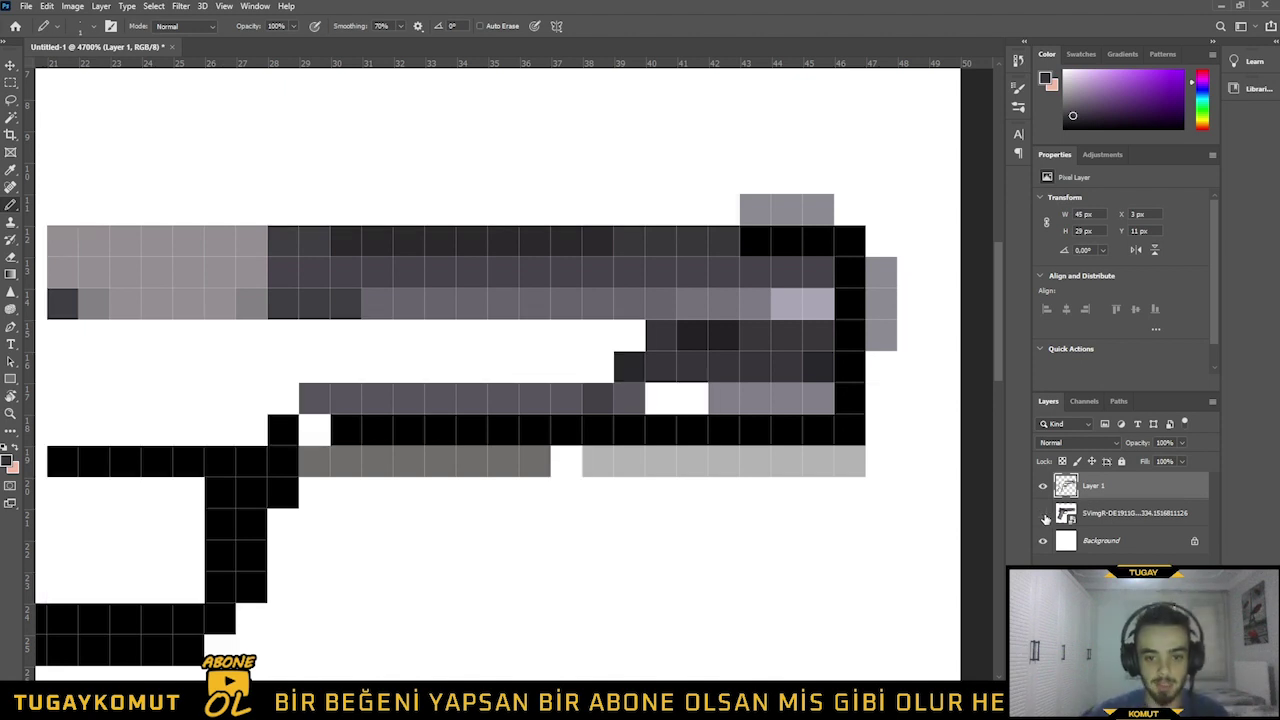
click(1045, 517)
click(1043, 486)
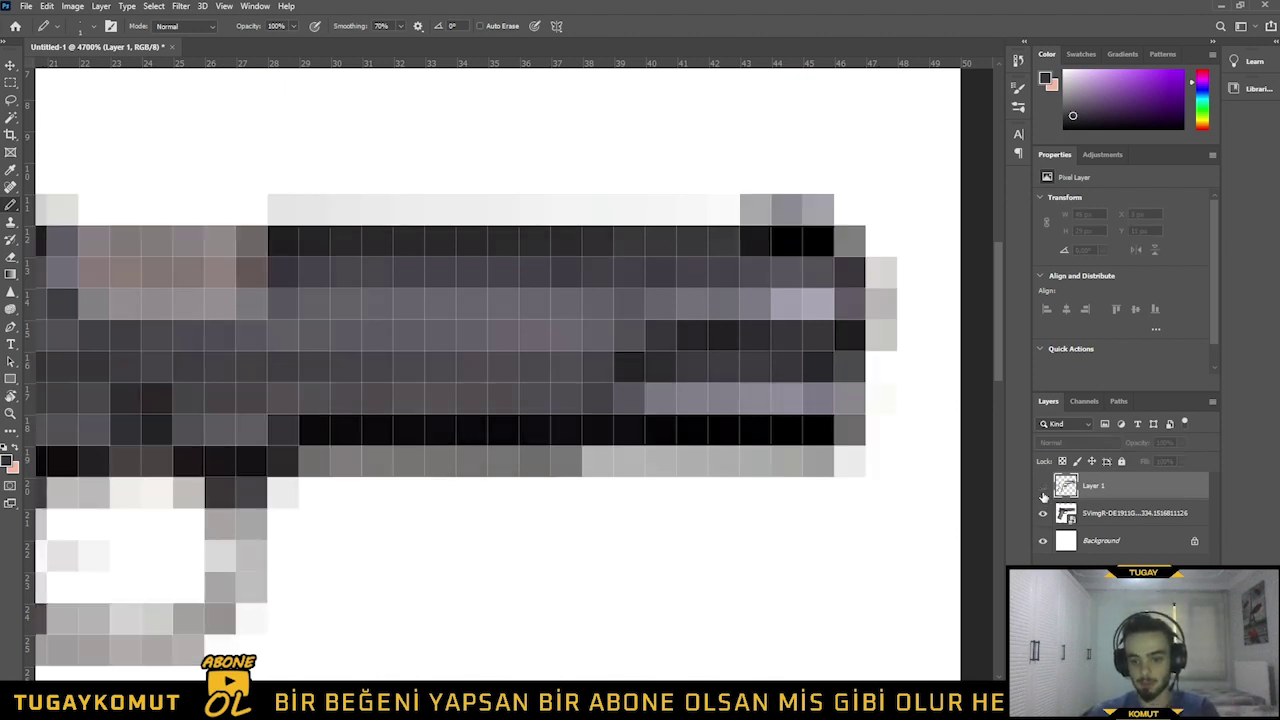
scroll(910, 462, down, 3)
scroll(910, 462, down, 1)
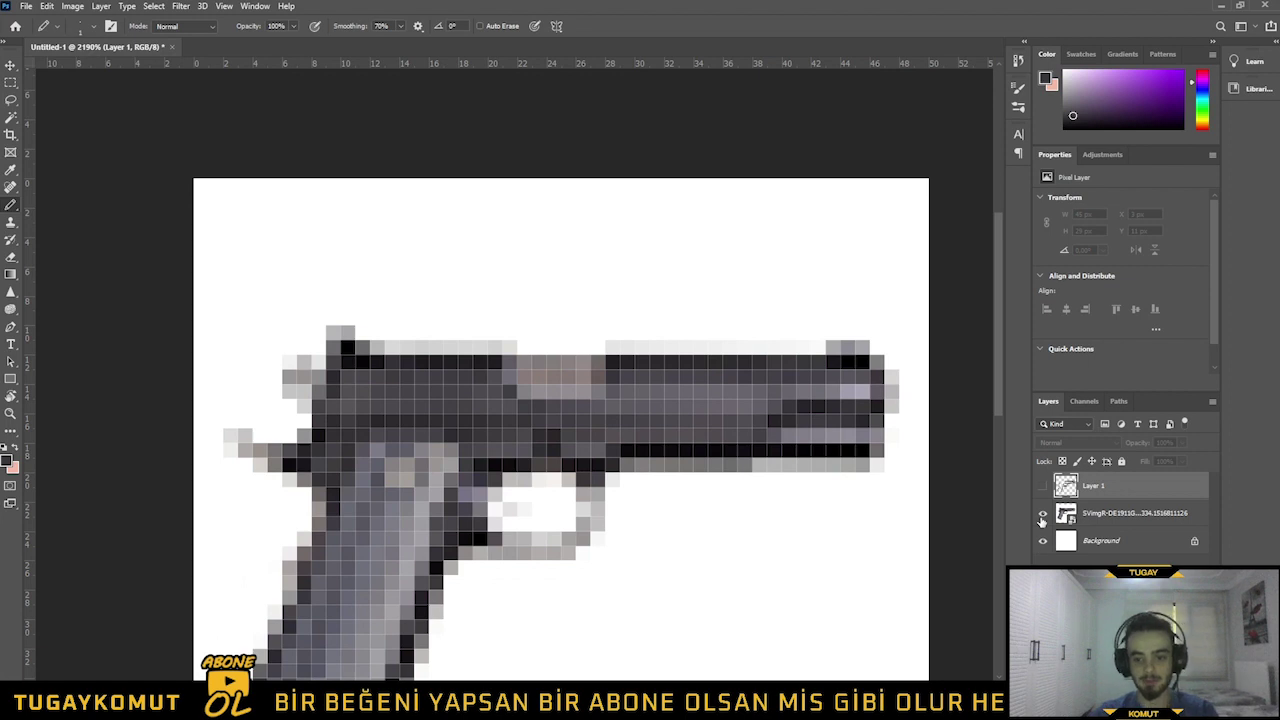
Rename the reference photo layer to a
click(1117, 516)
double_click(1117, 513)
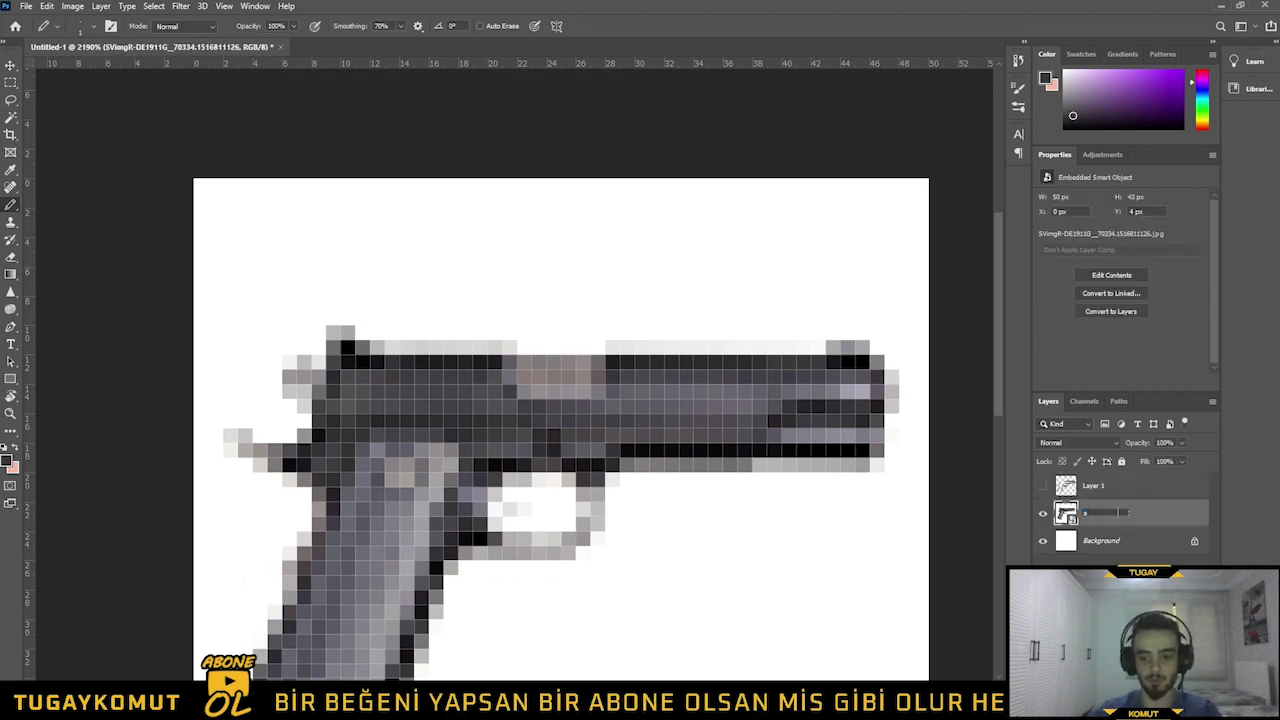
text(a)
Show Layer 1 again and hide the reference layer to examine the pixels still missing from the barrel and outline
click(1042, 515)
click(1042, 515)
click(1042, 515)
click(1042, 515)
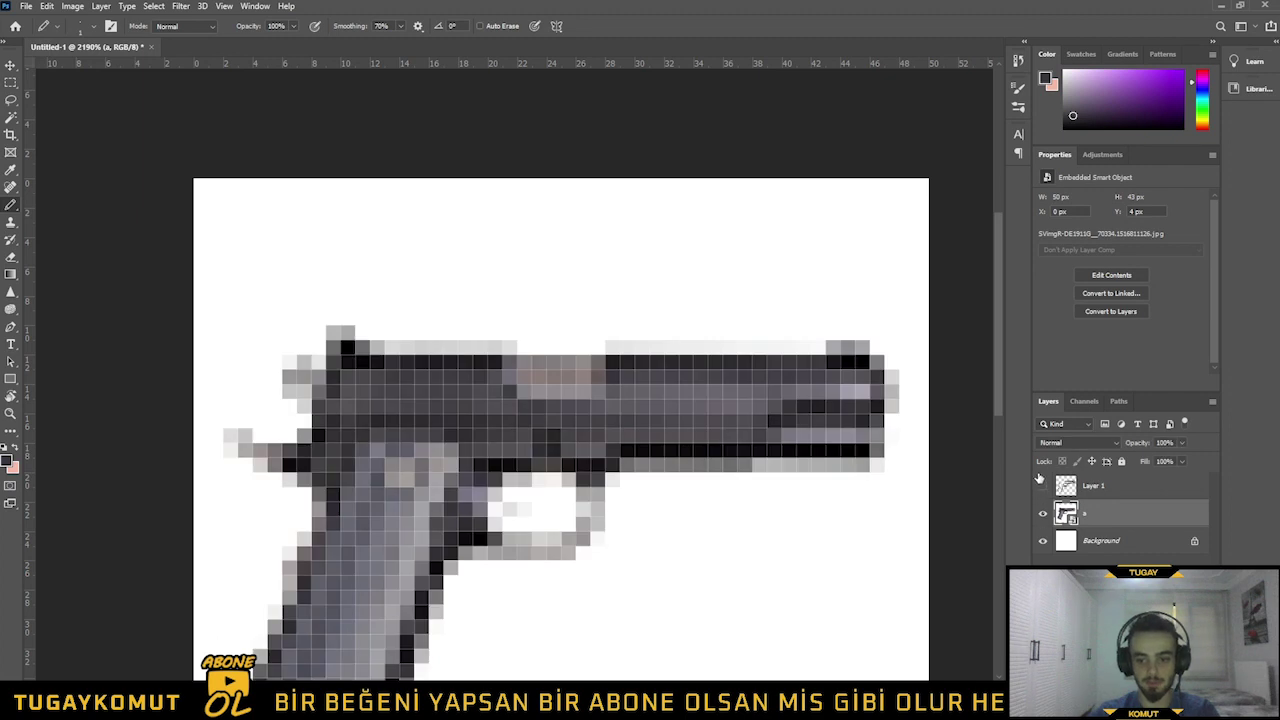
click(1042, 485)
click(1040, 515)
click(1041, 514)
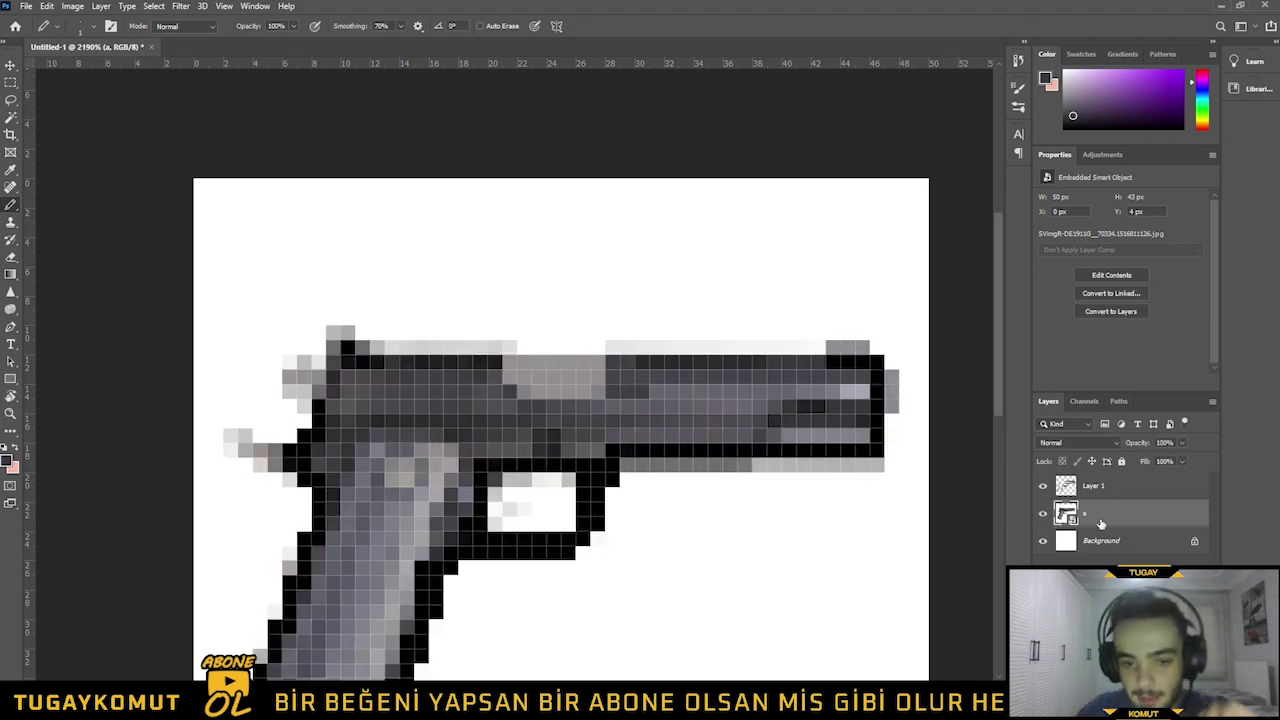
click(1042, 514)
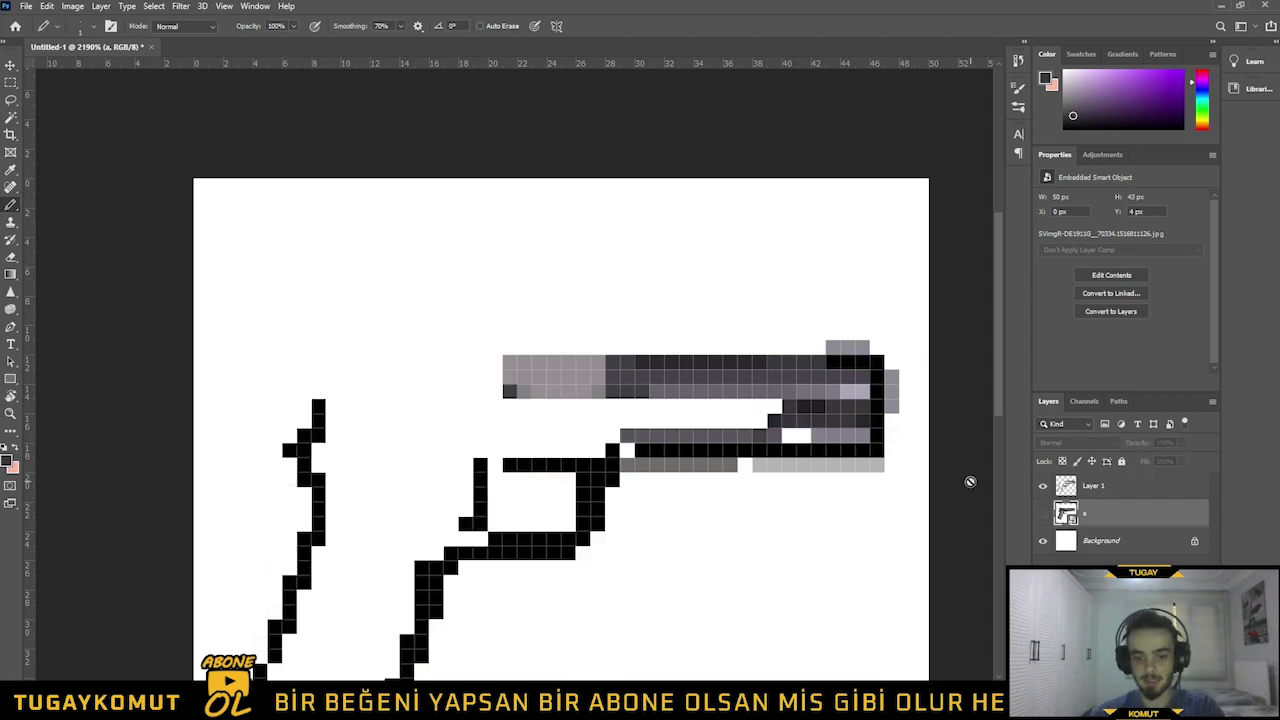
scroll(908, 394, down, 3)
scroll(594, 238, up, 1)
scroll(644, 232, up, 2)
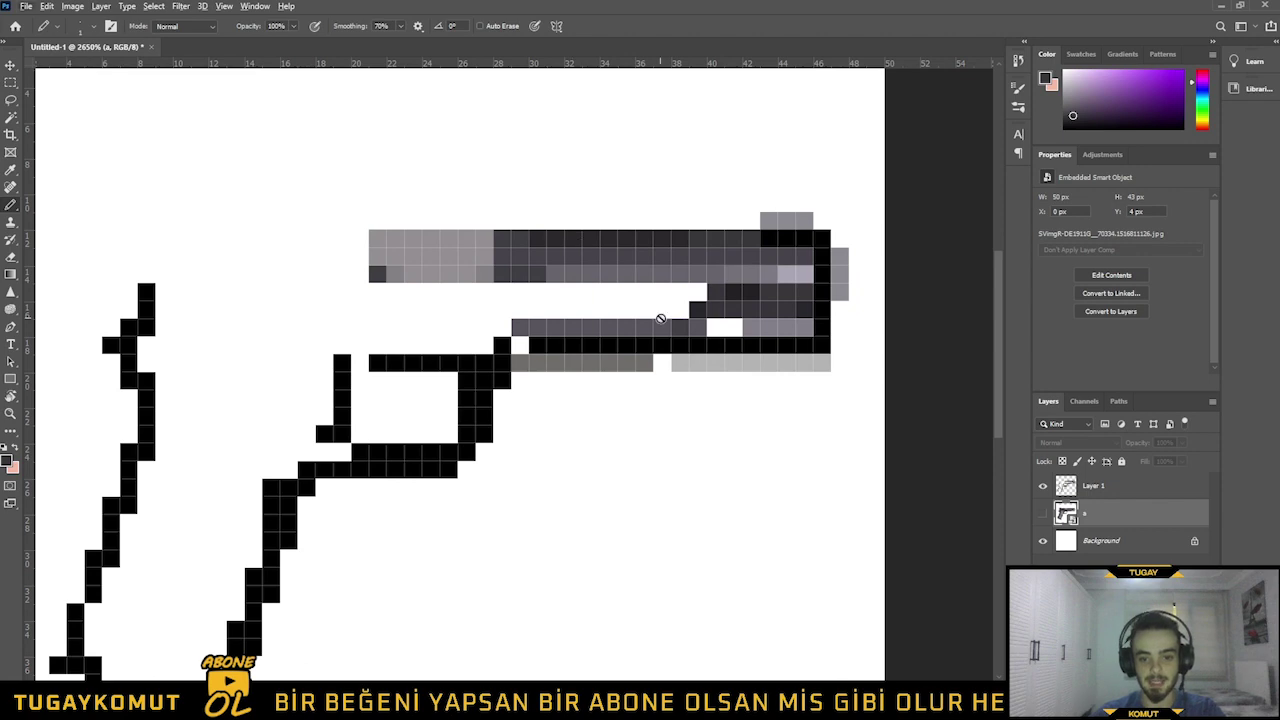
scroll(722, 272, up, 3)
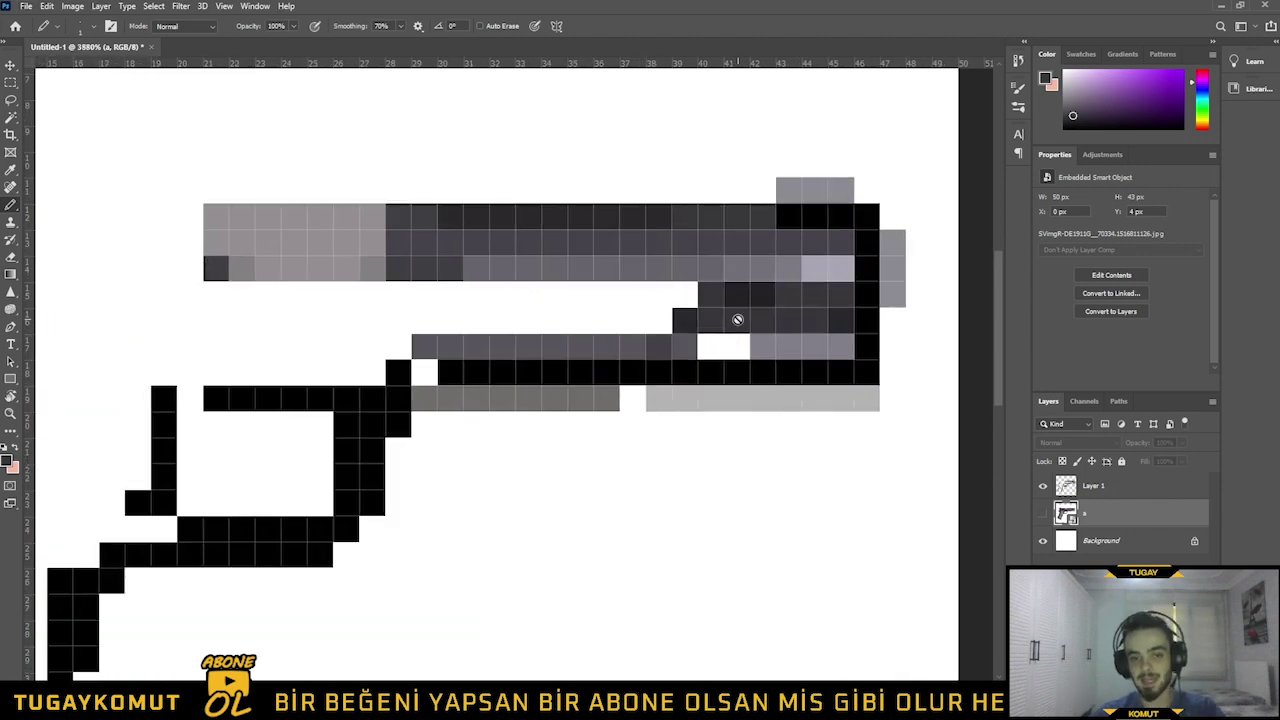
Check the gaps under the muzzle recess against the reference and sample the lighter violet-grey of that highlight row
click(1042, 514)
click(1042, 515)
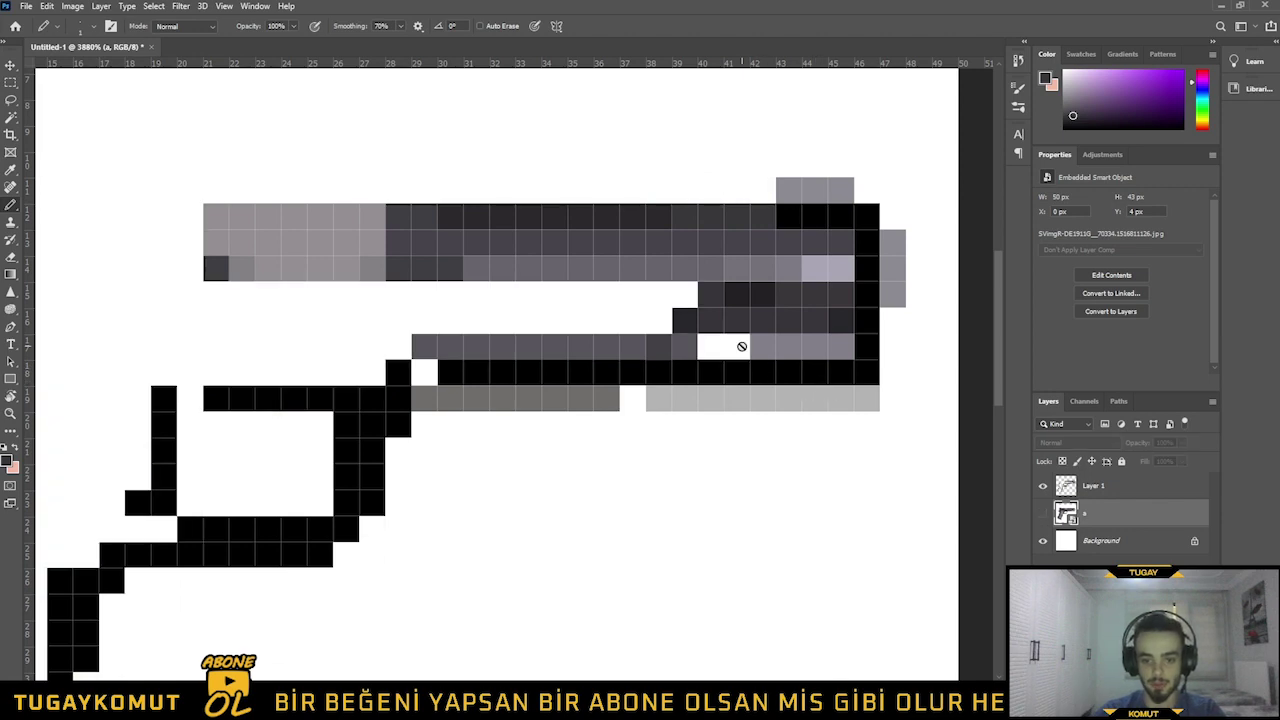
click(1043, 514)
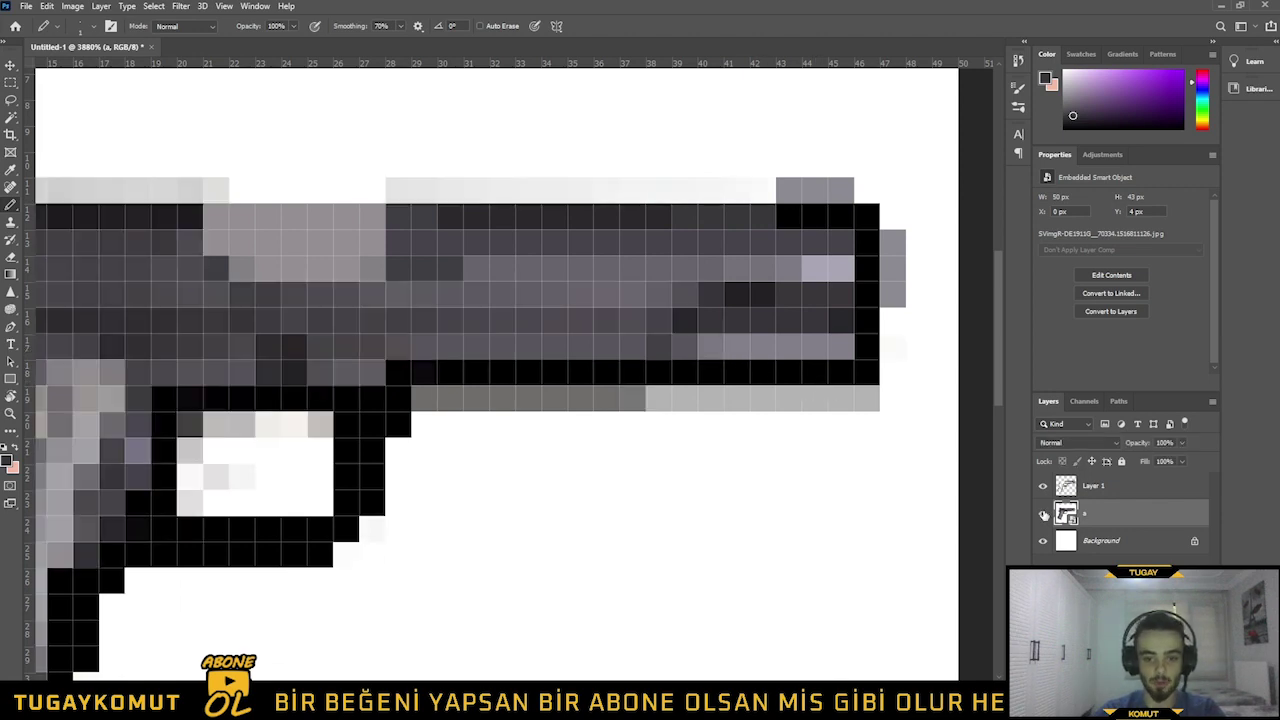
scroll(851, 320, up, 3)
click(5, 463)
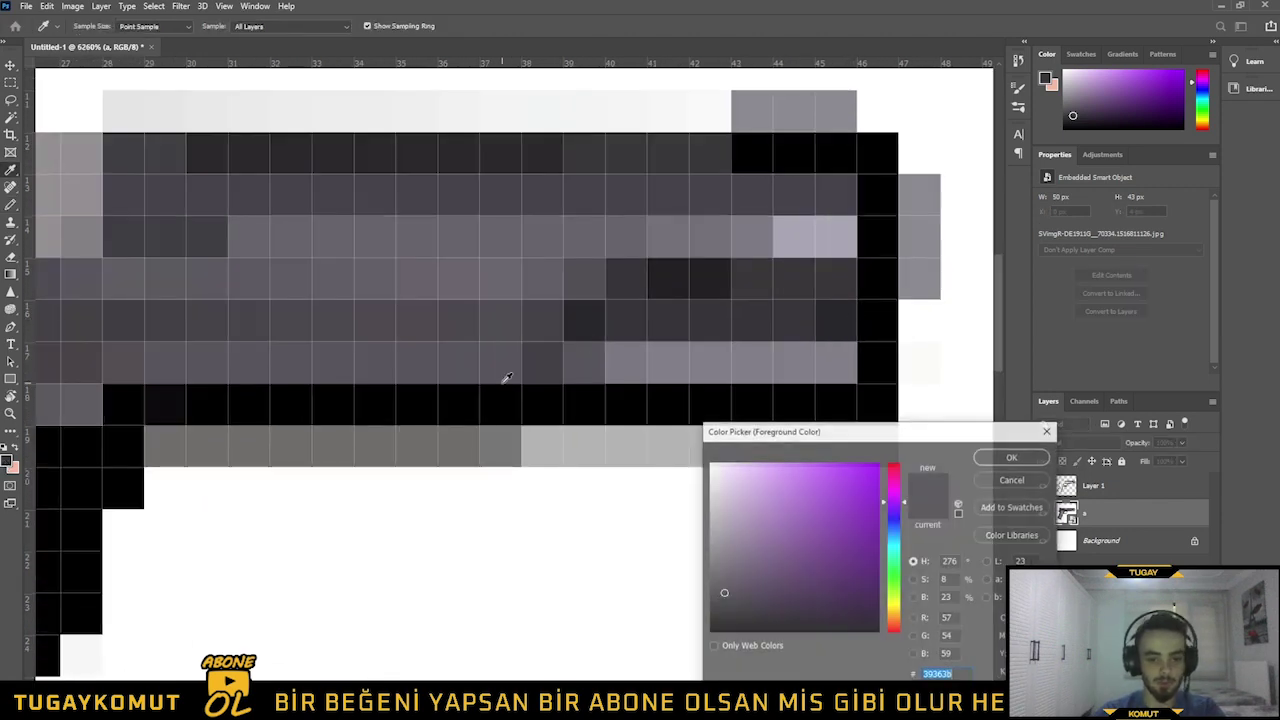
click(663, 357)
key(Return)
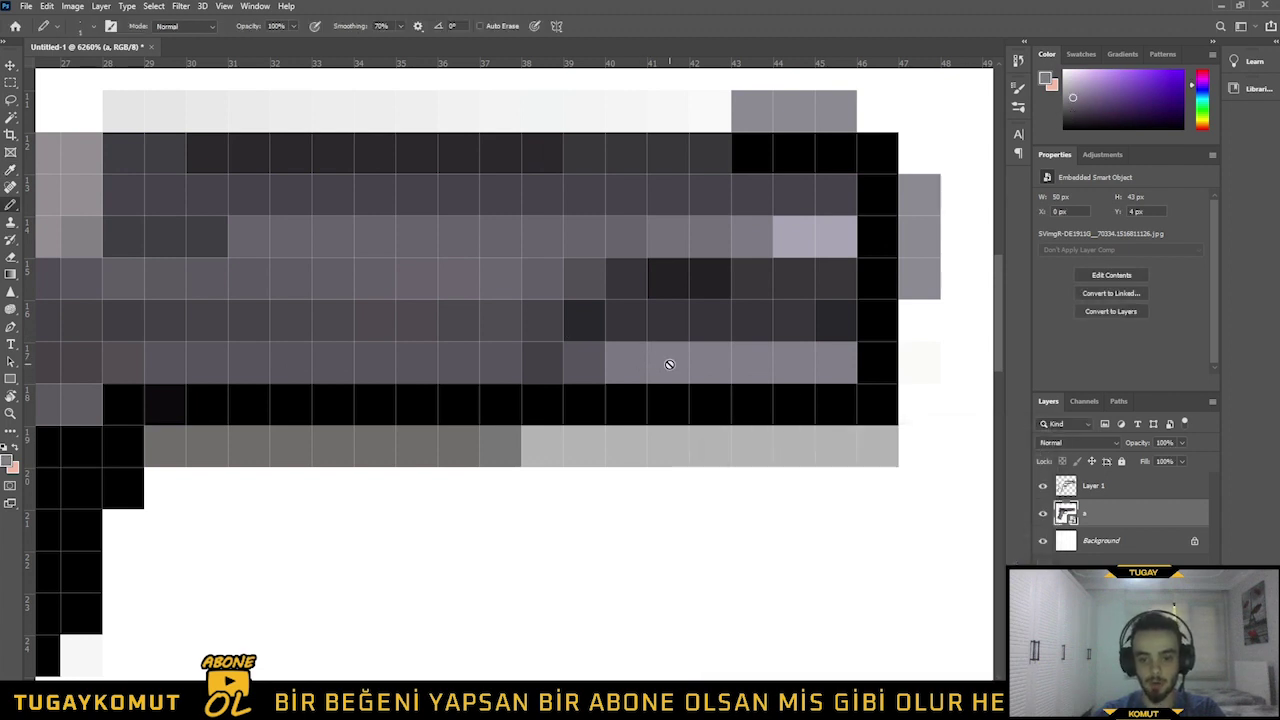
Fill the missing pixels of the violet-grey highlight row on Layer 1, comparing with the reference hidden and shown
click(1192, 493)
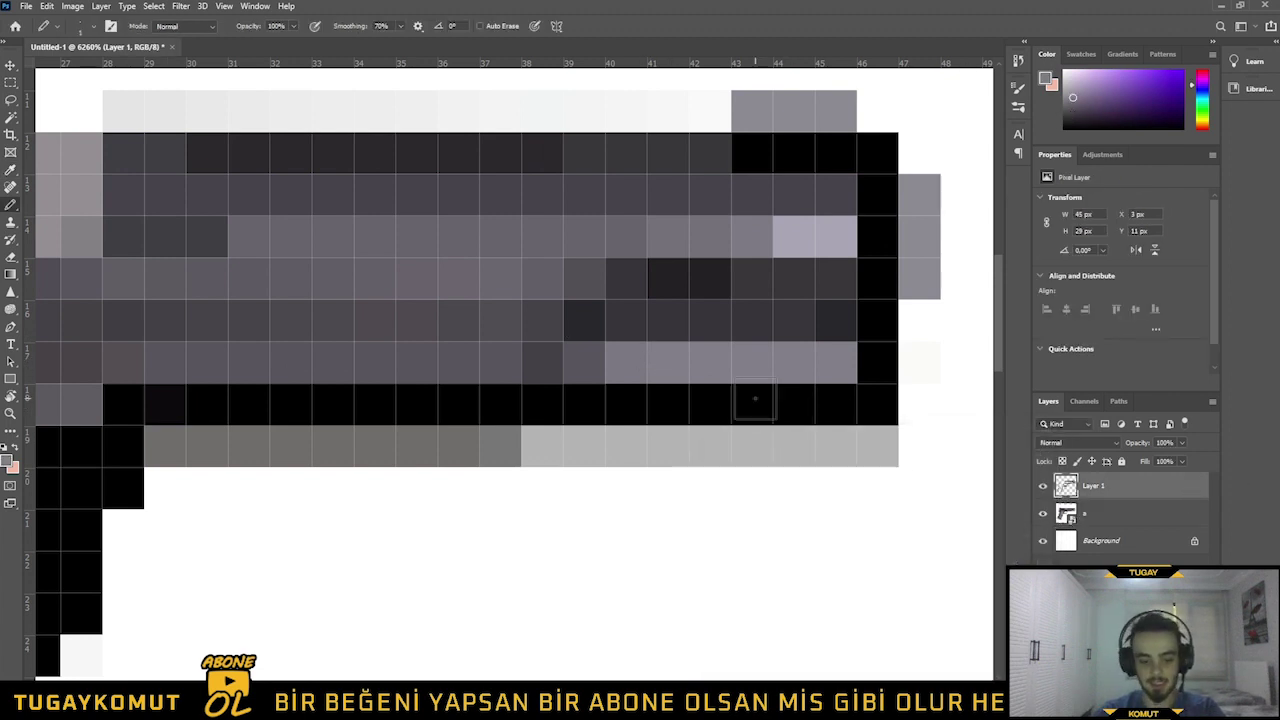
click(1042, 514)
click(1042, 514)
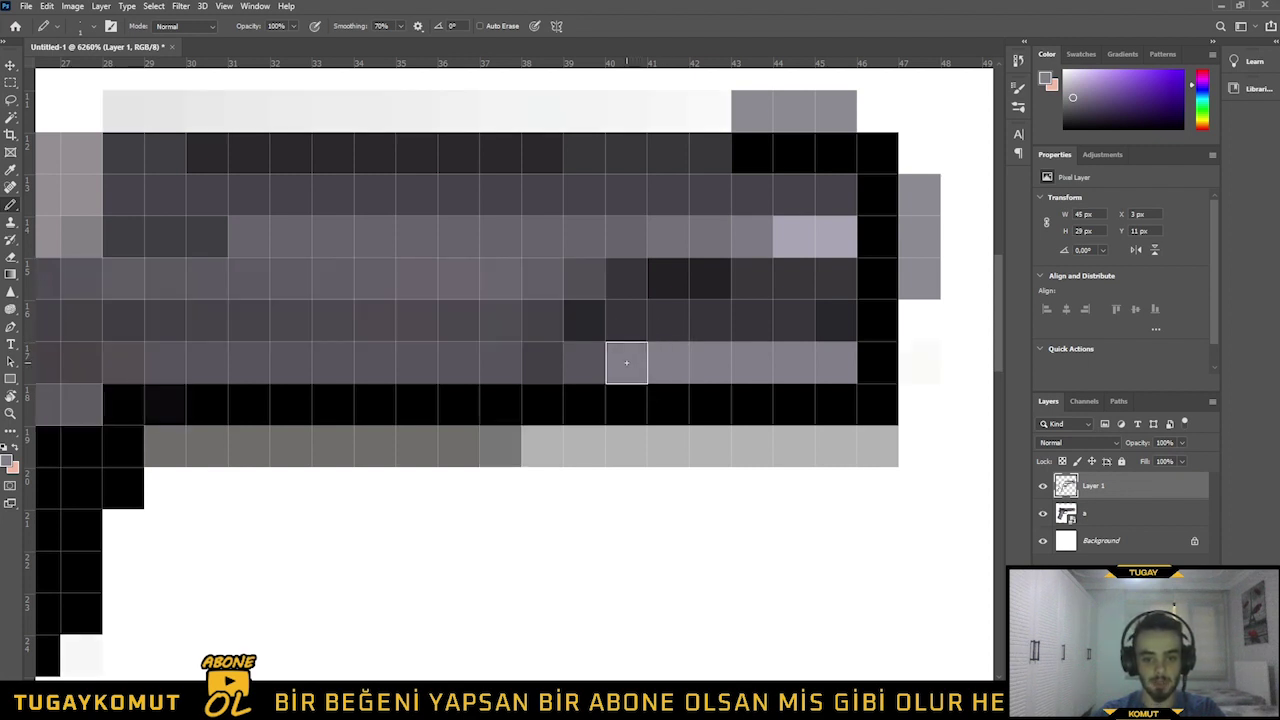
click(1042, 514)
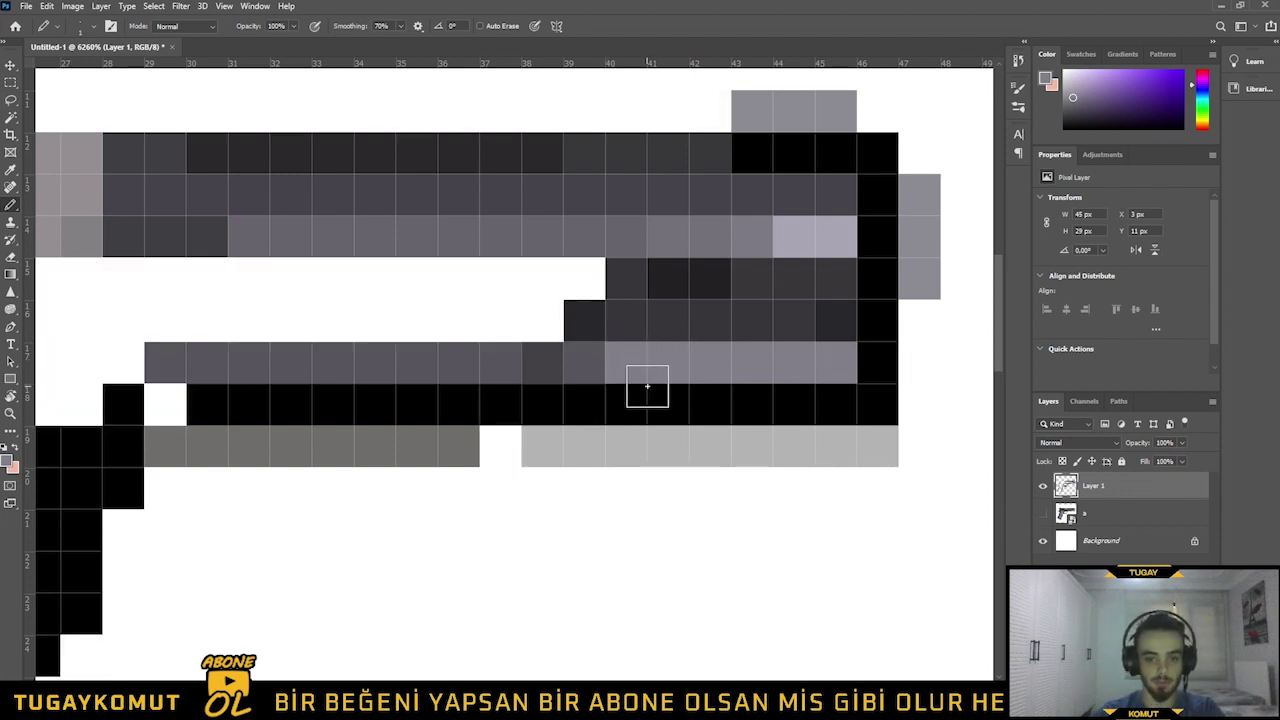
click(1042, 516)
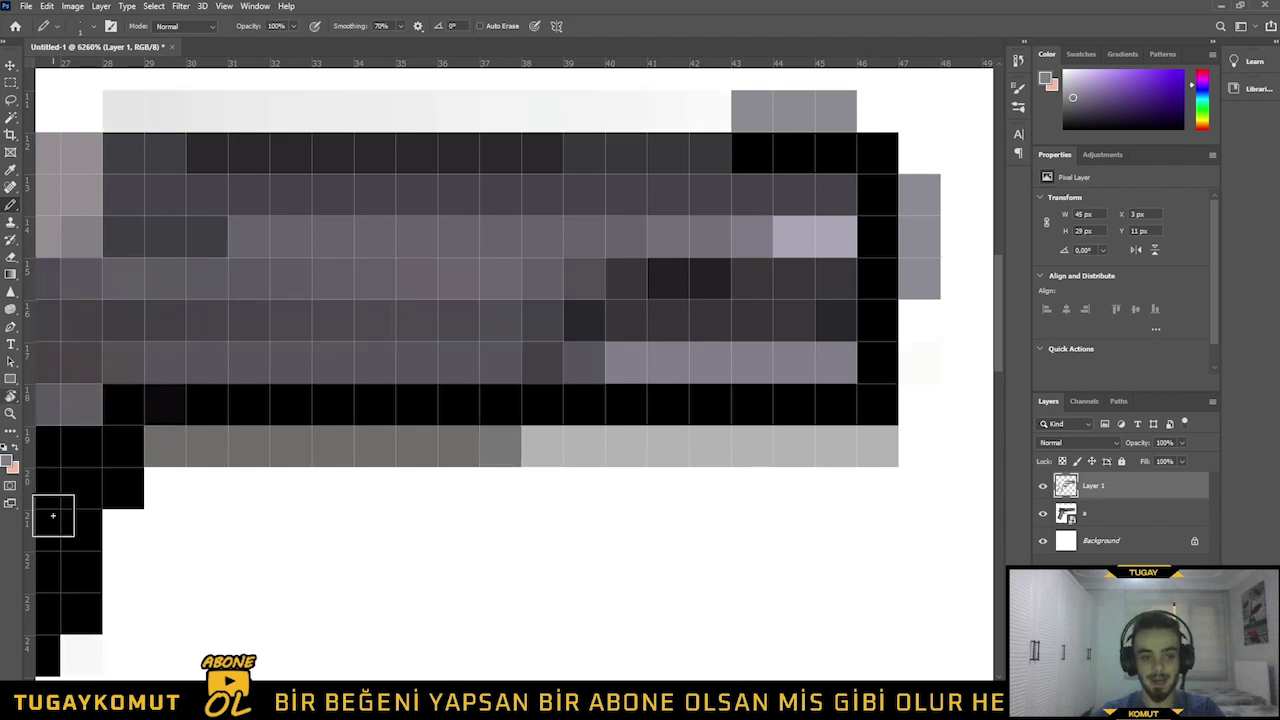
Sample the dark grey 524f55 and paint the pixel just behind the muzzle recess
click(8, 461)
click(717, 326)
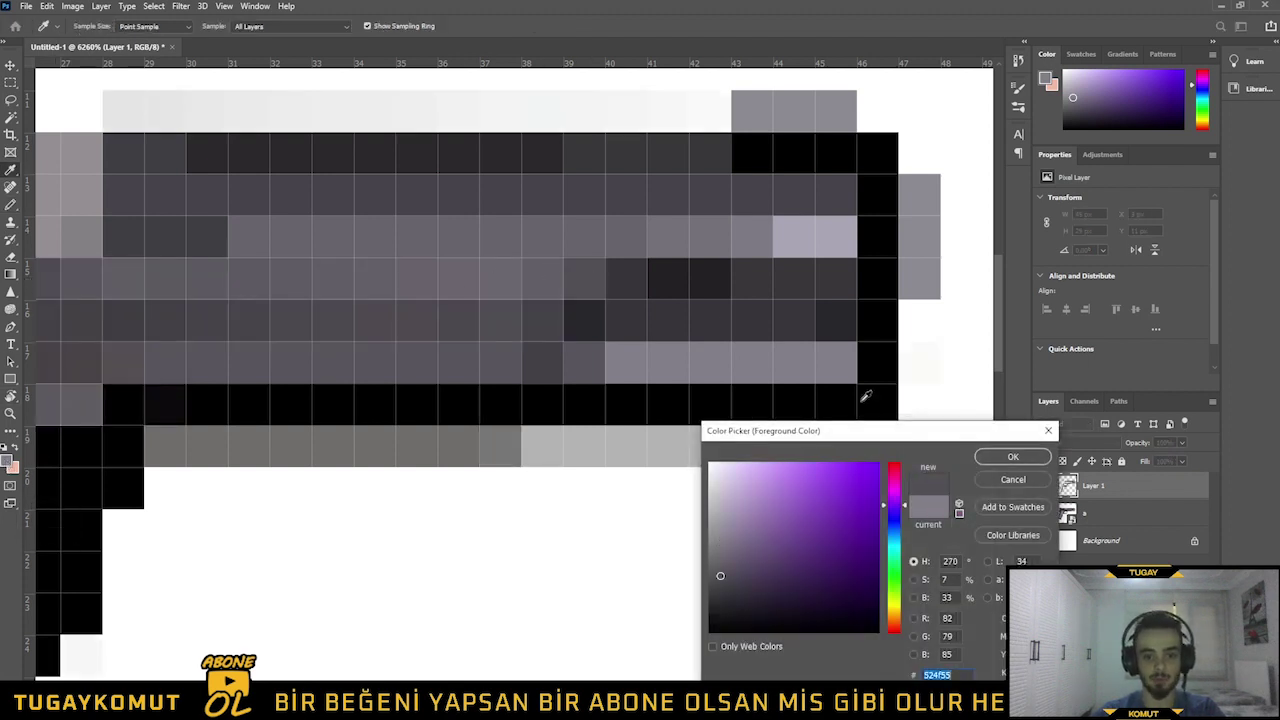
click(1028, 460)
click(1042, 514)
click(1042, 514)
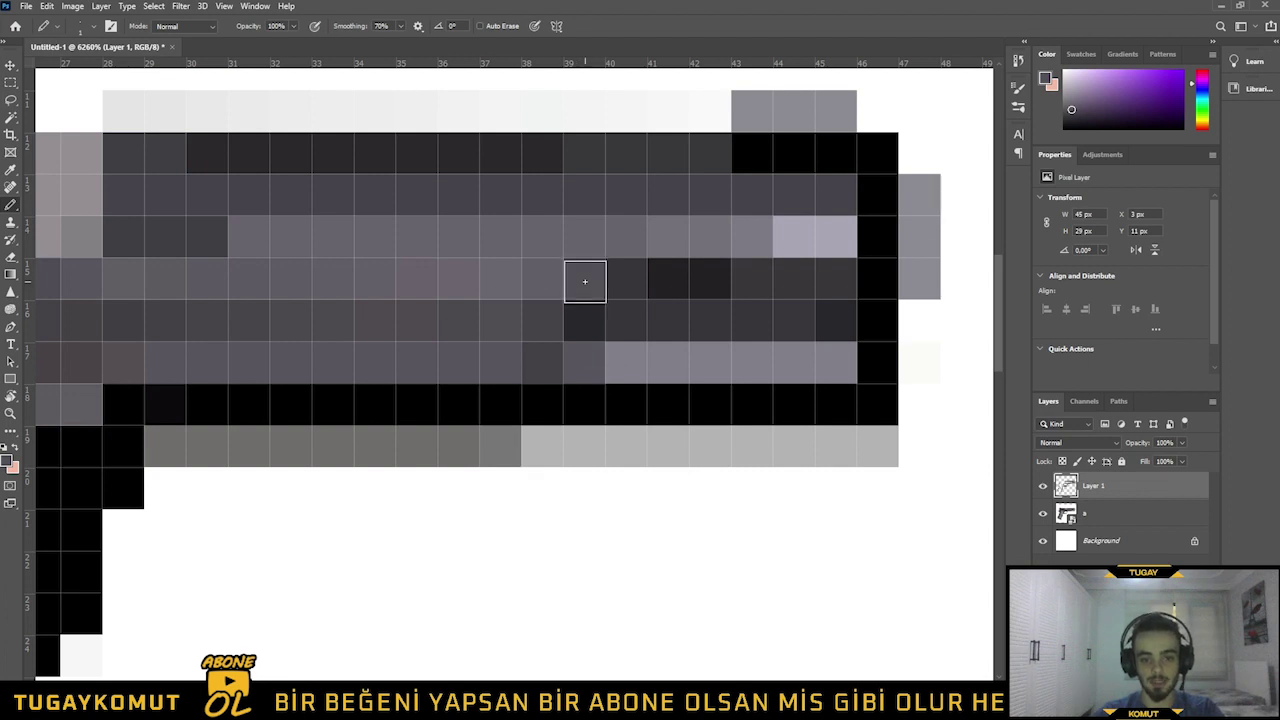
click(569, 280)
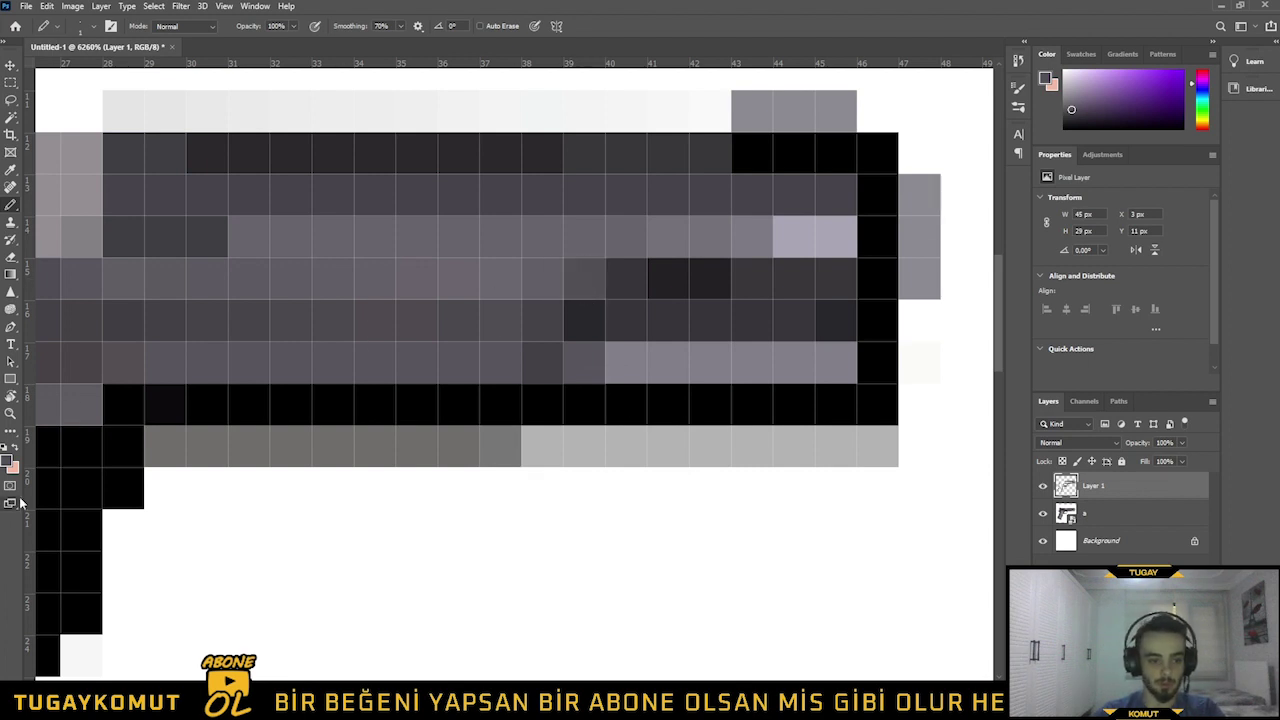
Sample the grey 625f67 and paint the barrel row running back from the muzzle recess
click(7, 463)
click(545, 284)
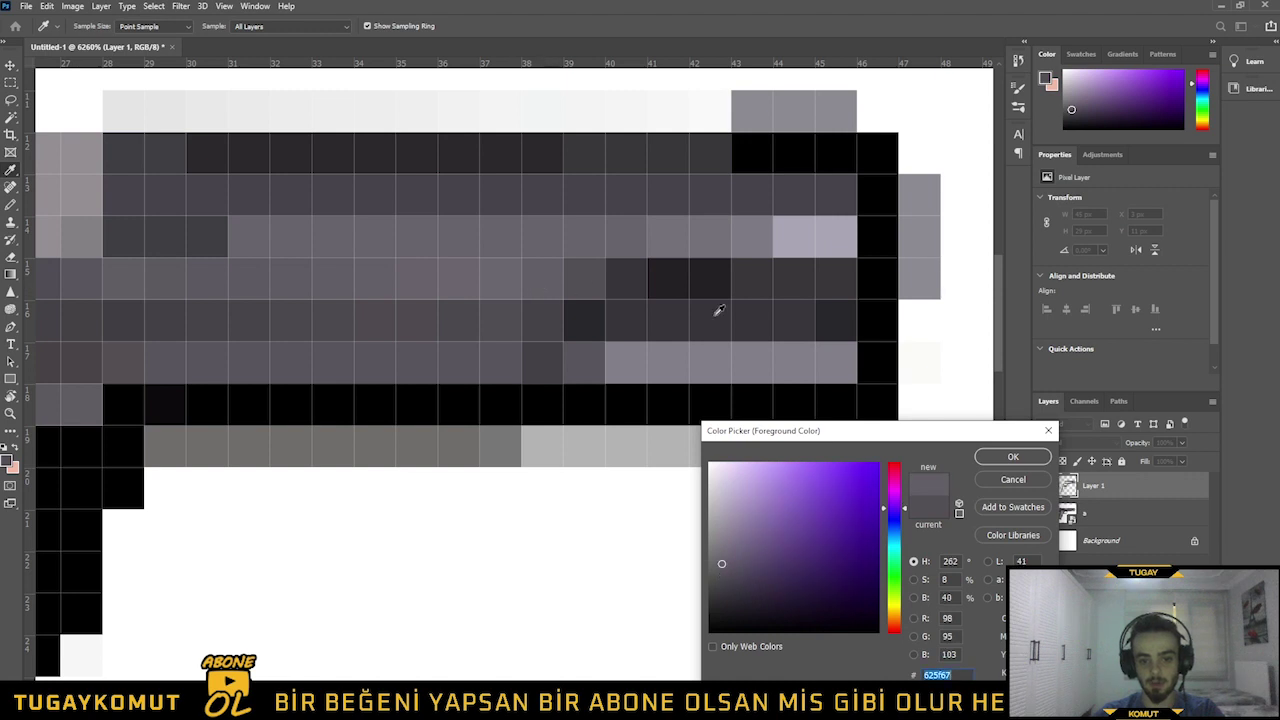
click(1000, 457)
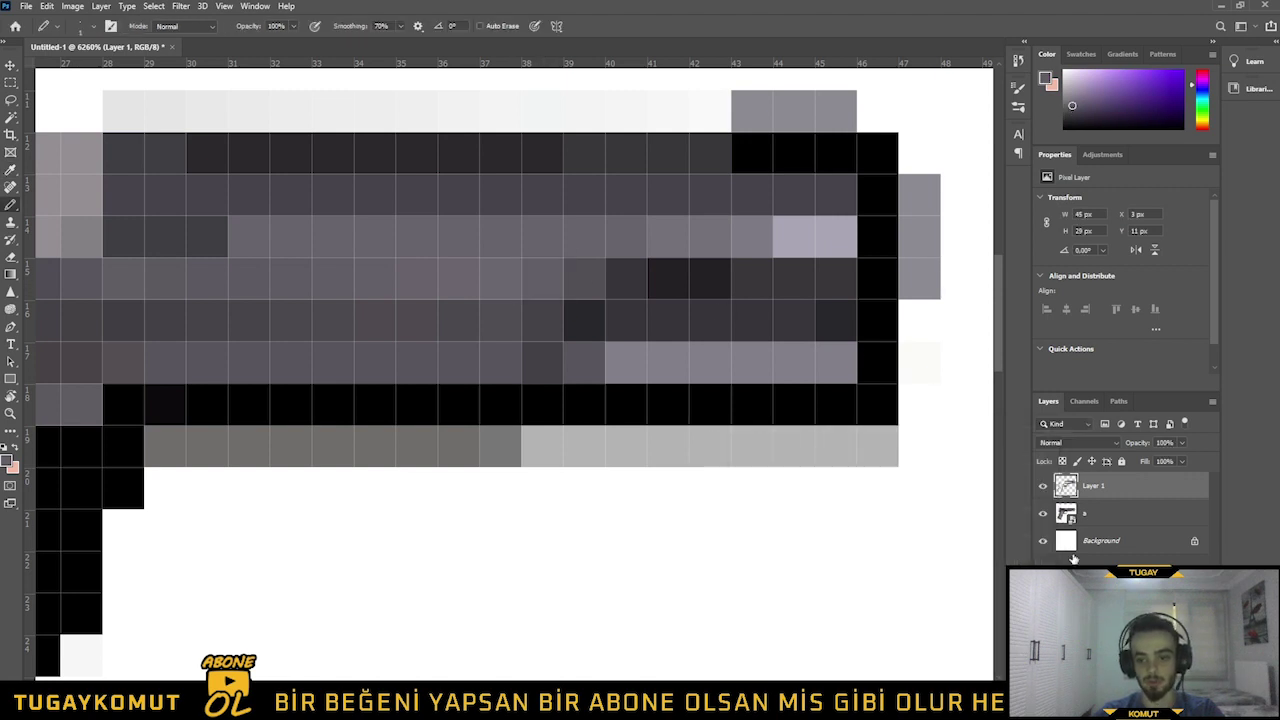
click(1042, 514)
click(1042, 514)
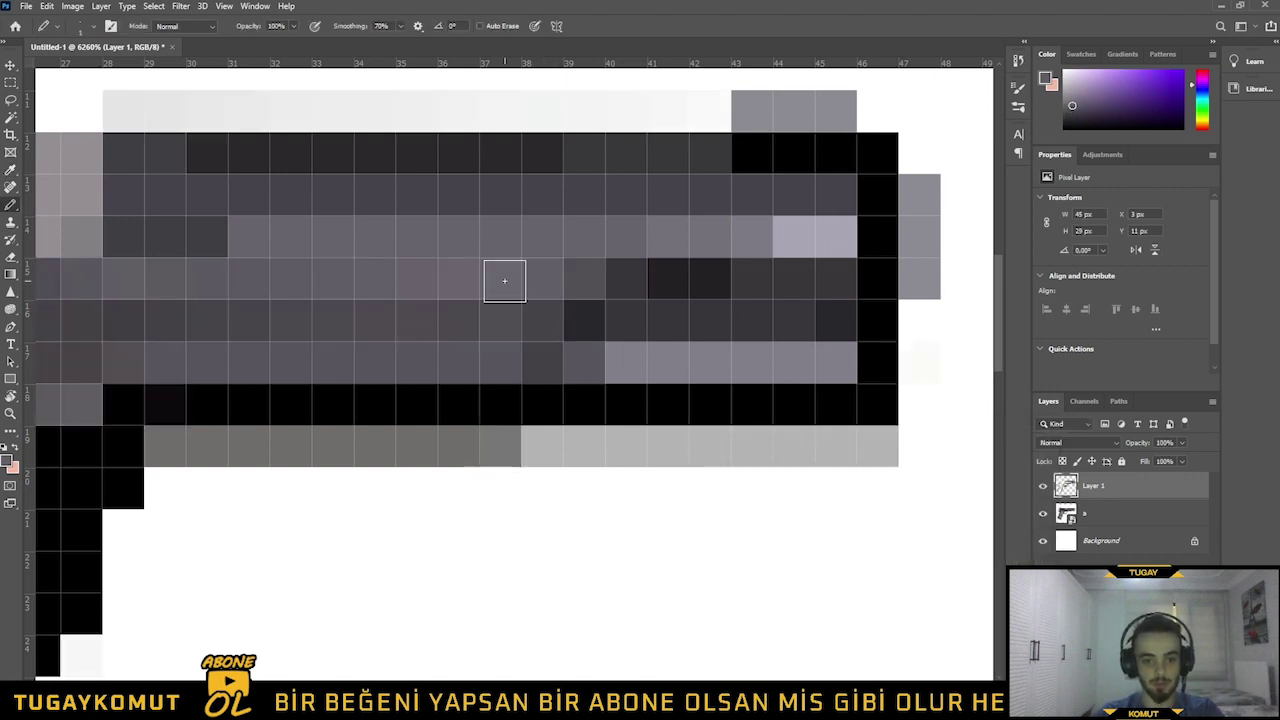
drag(499, 281, 292, 283)
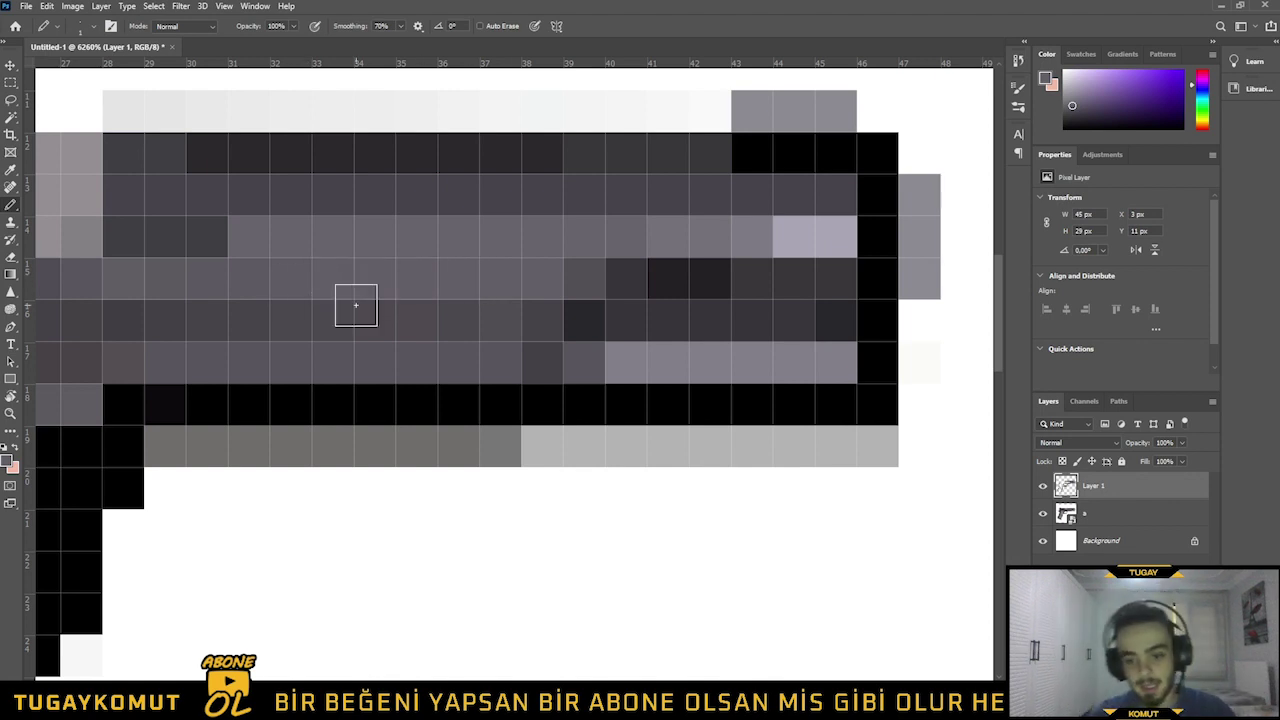
Compare the tracing with the reference and paint the near-black pixels above the trigger guard
scroll(762, 437, down, 2)
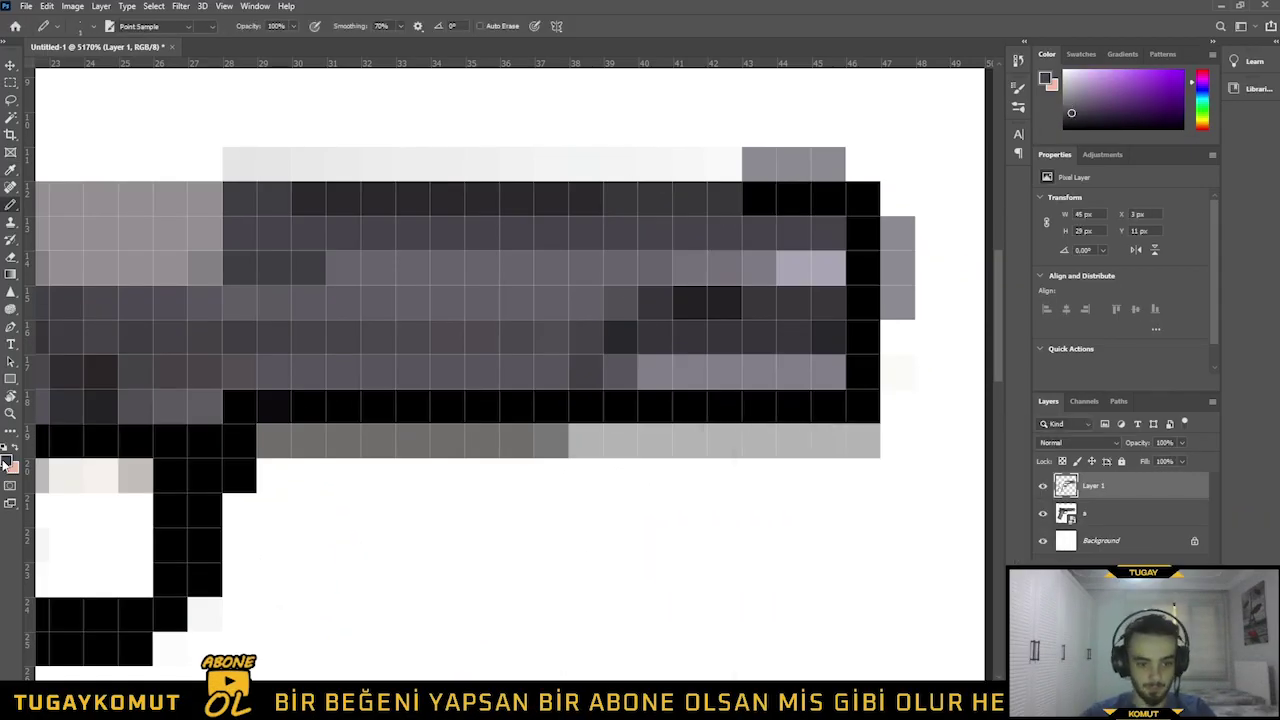
click(1043, 514)
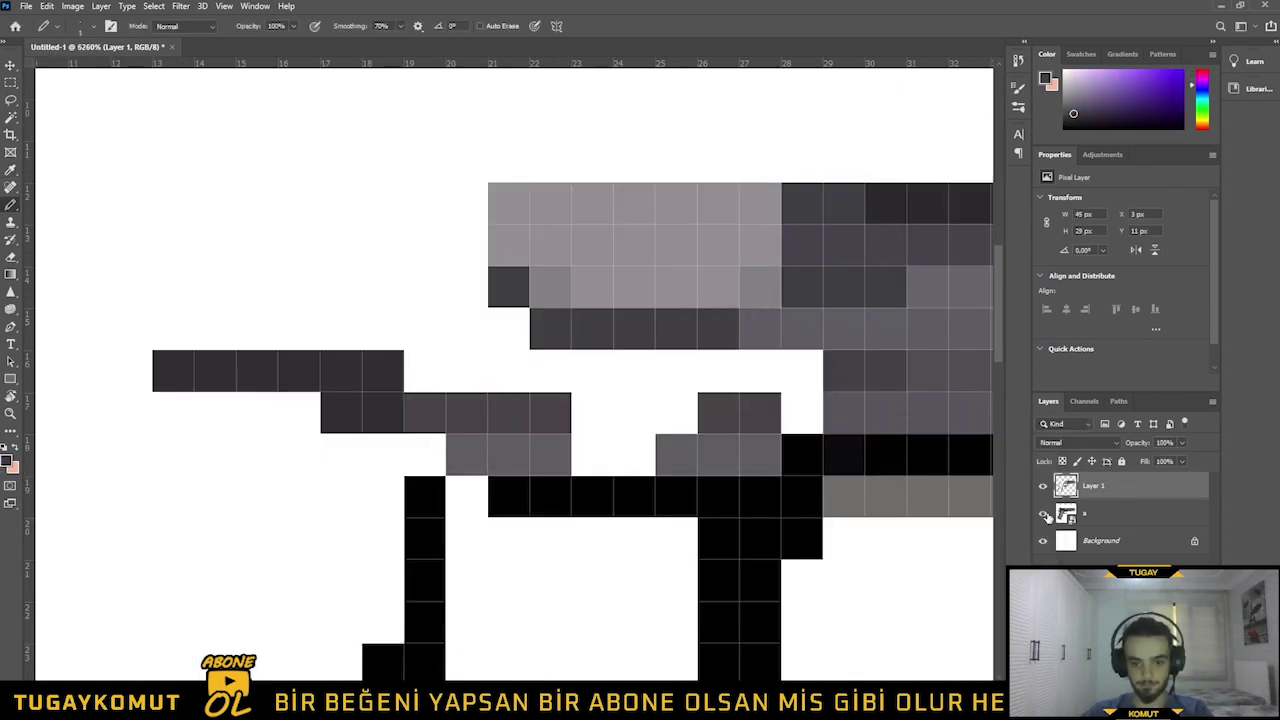
click(1044, 514)
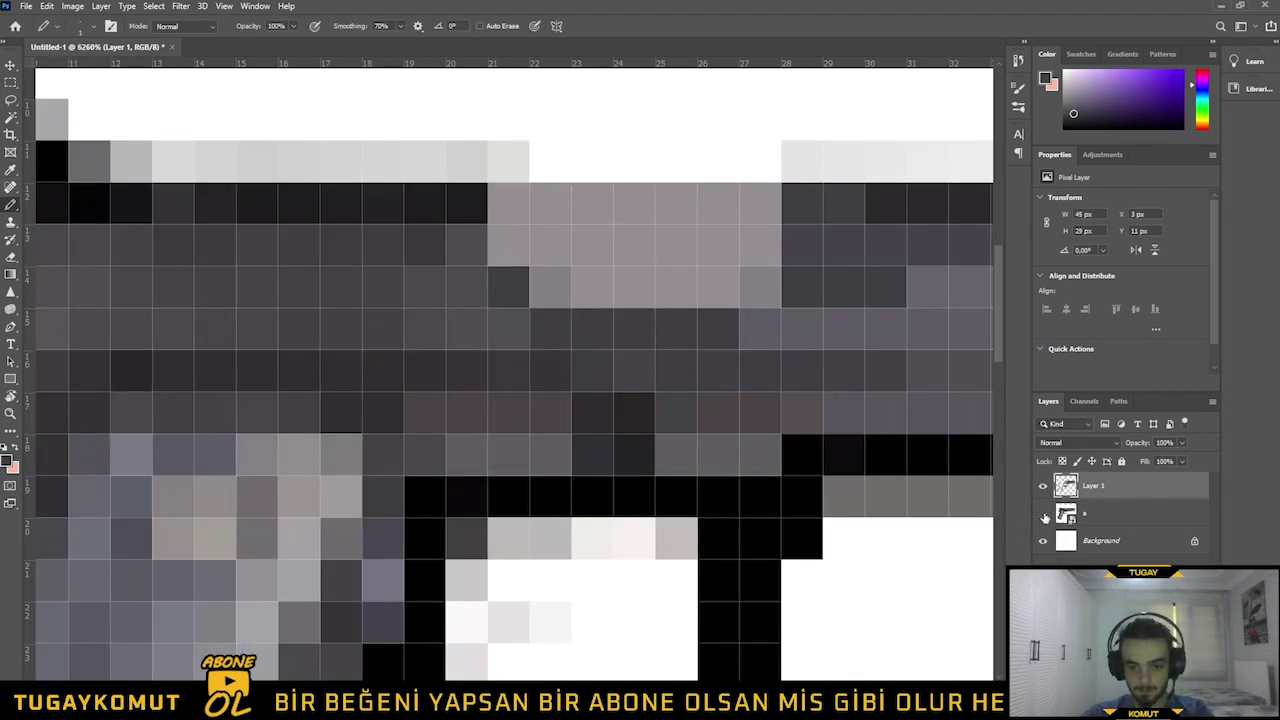
click(590, 415)
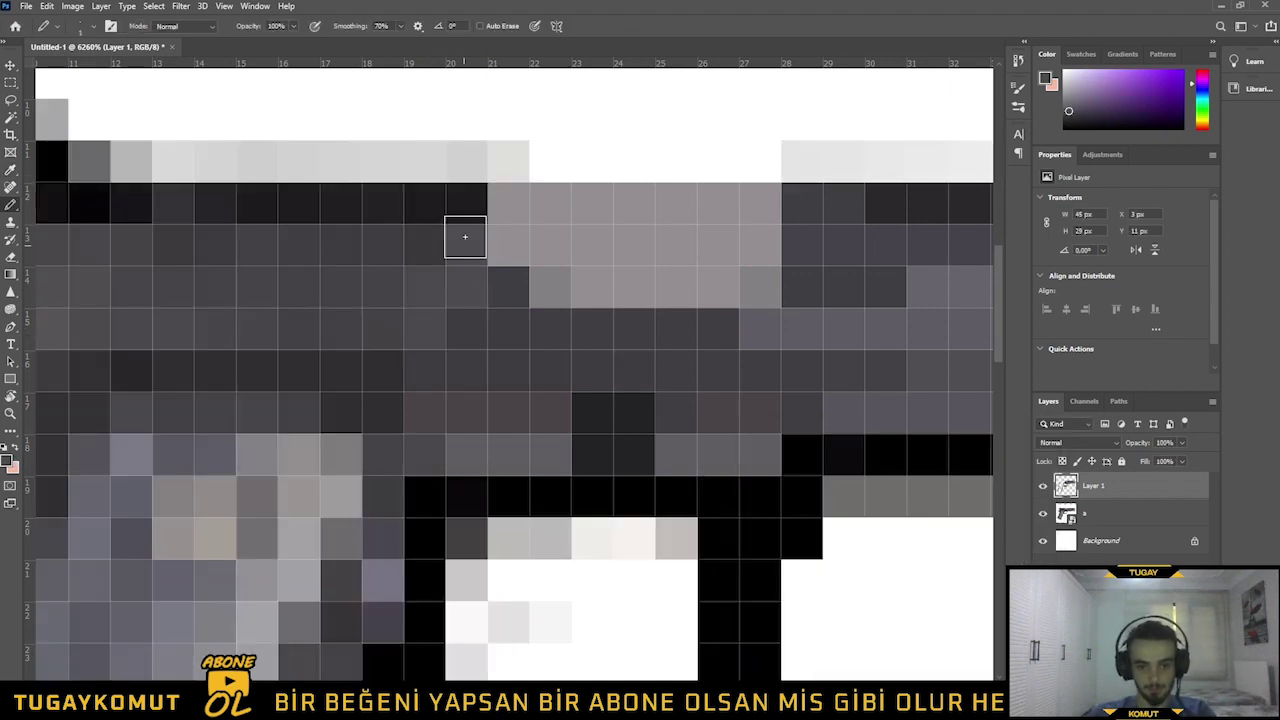
Paint the black outline along the slide's top rear edge and down its back corner, checking it against the reference
drag(598, 261, 155, 260)
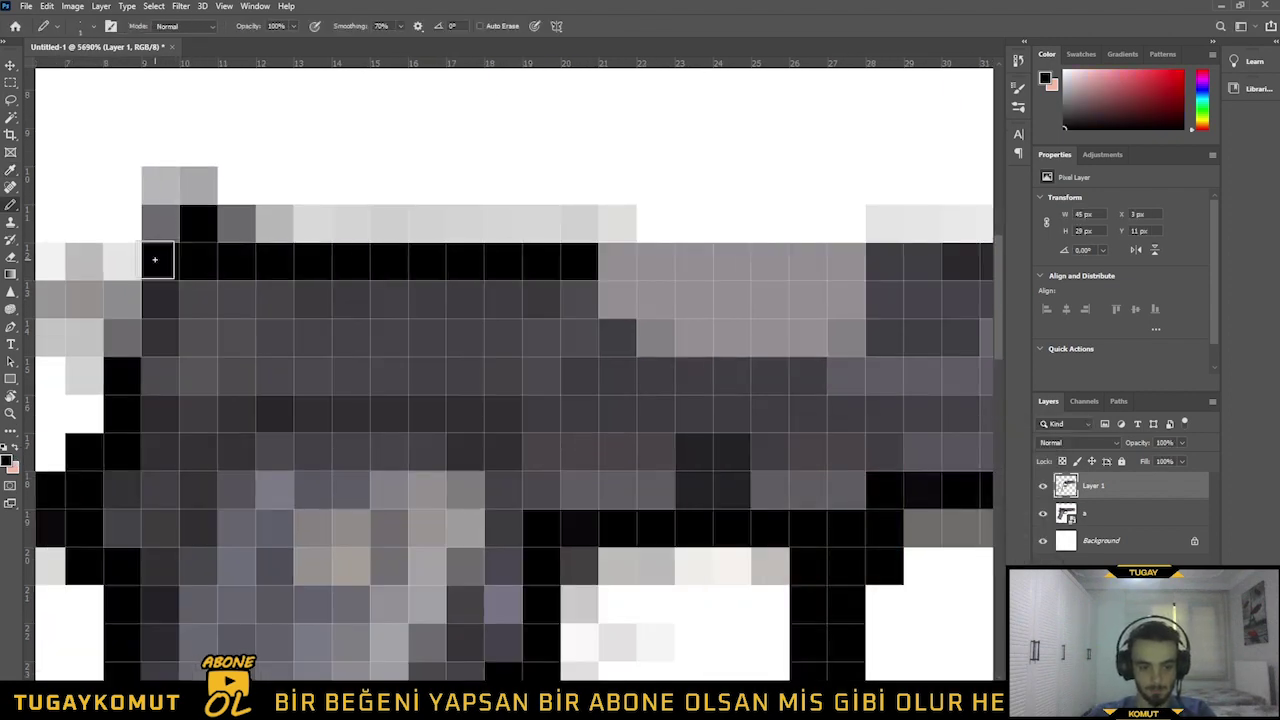
scroll(155, 260, down, 3)
drag(509, 294, 486, 326)
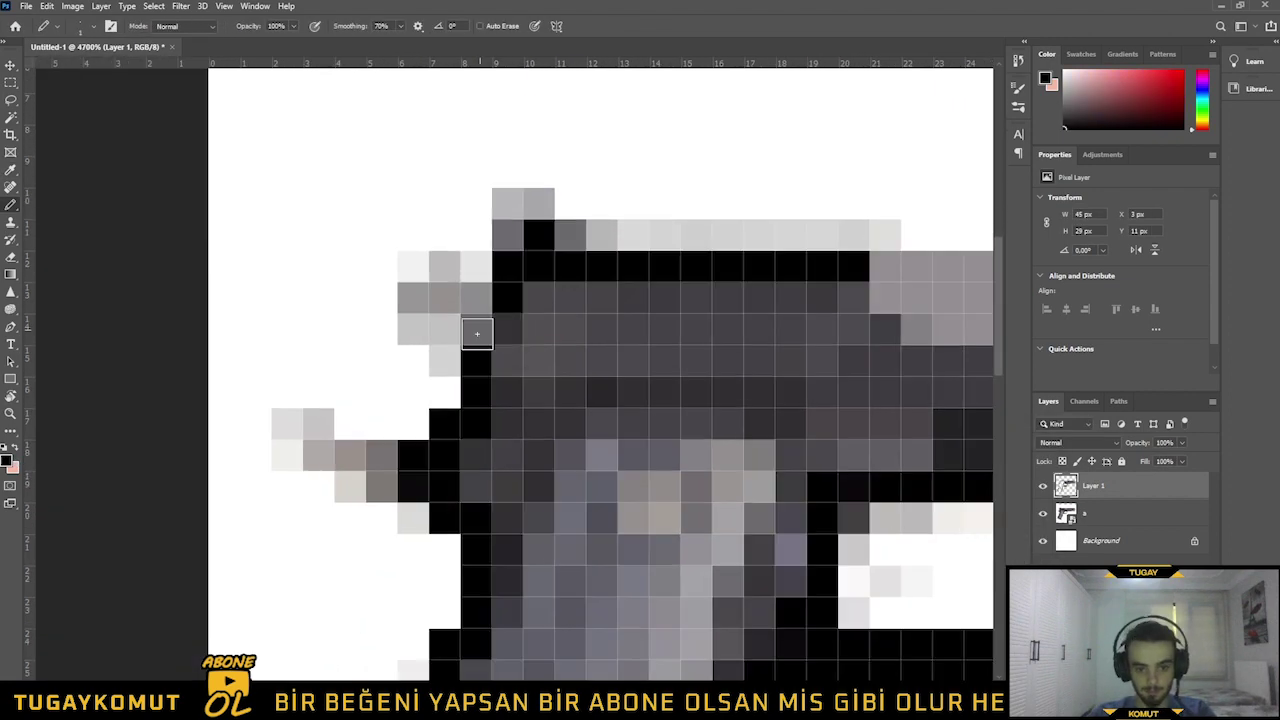
scroll(486, 326, up, 2)
scroll(513, 374, down, 3)
click(1044, 514)
click(1044, 514)
Sample a light beige and paint the pale pixels inside the trigger guard opening
scroll(920, 422, up, 2)
scroll(819, 391, up, 3)
alt+click(614, 362)
mouse_move(614, 362)
mouse_down()
mouse_move(375, 377)
mouse_move(467, 467)
mouse_move(362, 516)
mouse_up()
scroll(627, 432, down, 3)
click(1110, 513)
click(1181, 442)
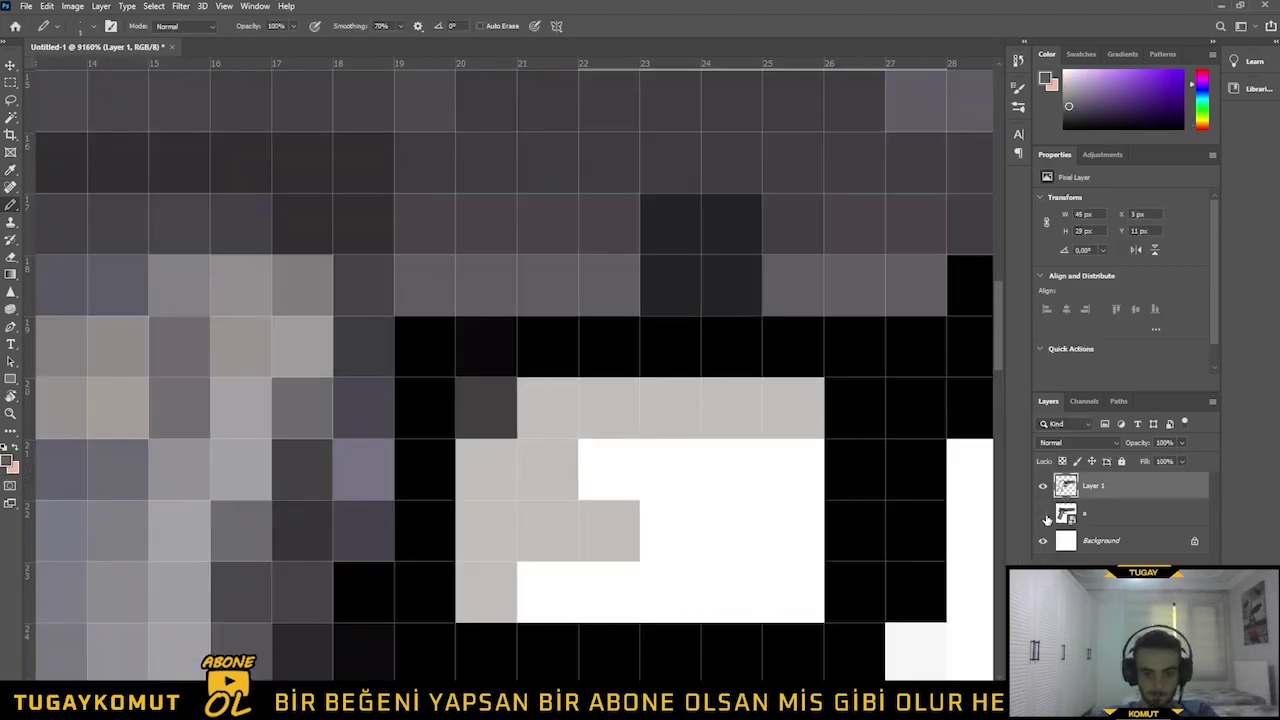
click(1046, 518)
Sample the dark grey behind the trigger guard to paint a short vertical strip and pick up the violet below it
key(n)
click(360, 352)
key(Return)
drag(363, 300, 363, 400)
key(n)
click(364, 469)
key(Return)
Sample the dark grey at the grip's front edge and paint the dark pixels there
click(7, 460)
click(596, 437)
key(Return)
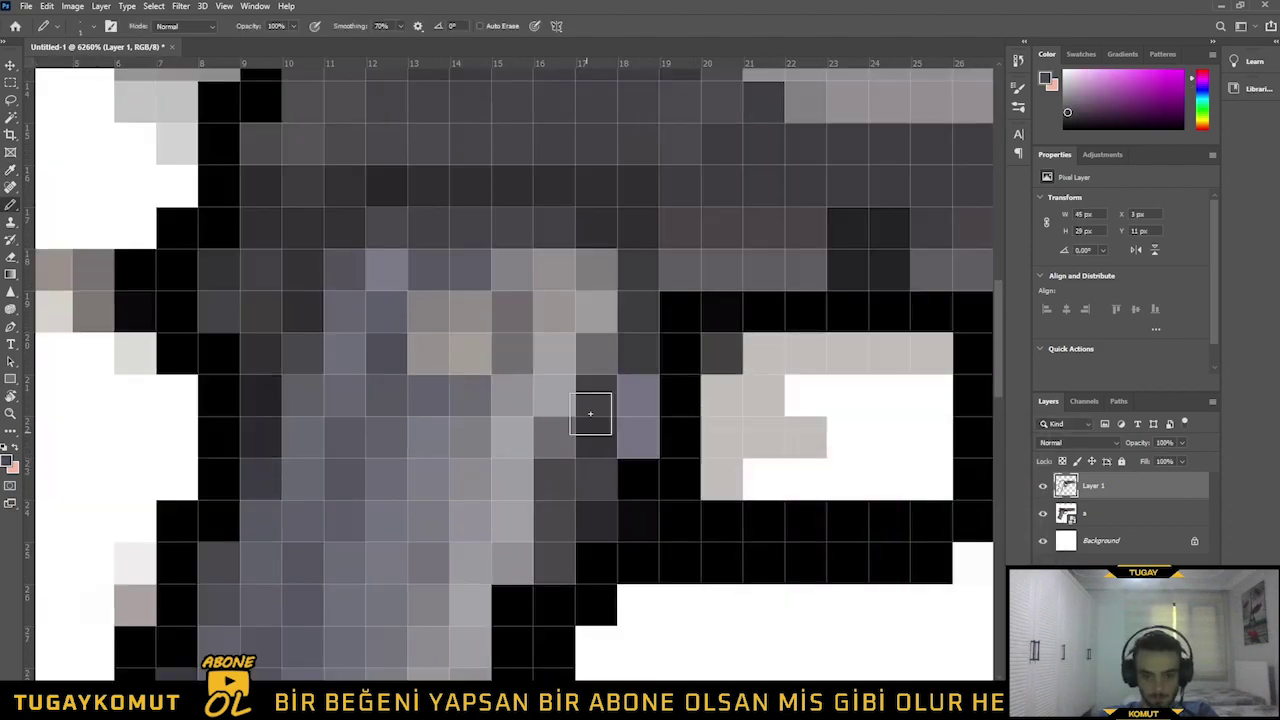
drag(560, 440, 596, 353)
Sample the grip's mid grey and paint the lower part of its front side
click(7, 460)
click(621, 462)
key(Return)
scroll(749, 357, down, 3)
scroll(394, 608, up, 1)
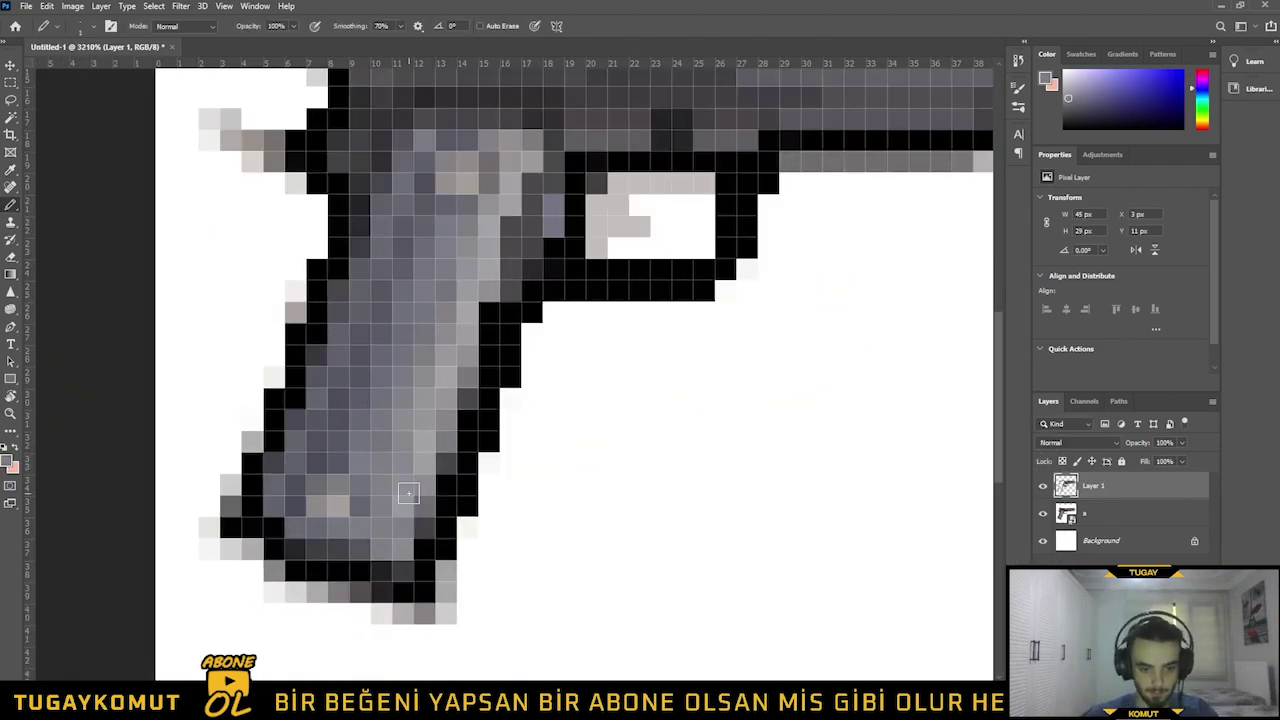
scroll(524, 143, up, 2)
drag(335, 587, 514, 511)
drag(590, 343, 540, 551)
drag(557, 626, 585, 592)
drag(499, 553, 582, 477)
Extend the mid grey over the upper front side of the grip behind the trigger guard
mouse_move(769, 173)
mouse_down()
mouse_move(749, 223)
mouse_move(648, 310)
mouse_up()
scroll(648, 310, up, 4)
drag(648, 310, 730, 210)
scroll(680, 334, down, 1)
mouse_move(765, 173)
mouse_down()
mouse_move(680, 334)
mouse_move(615, 182)
mouse_up()
scroll(520, 388, down, 3)
scroll(635, 538, up, 2)
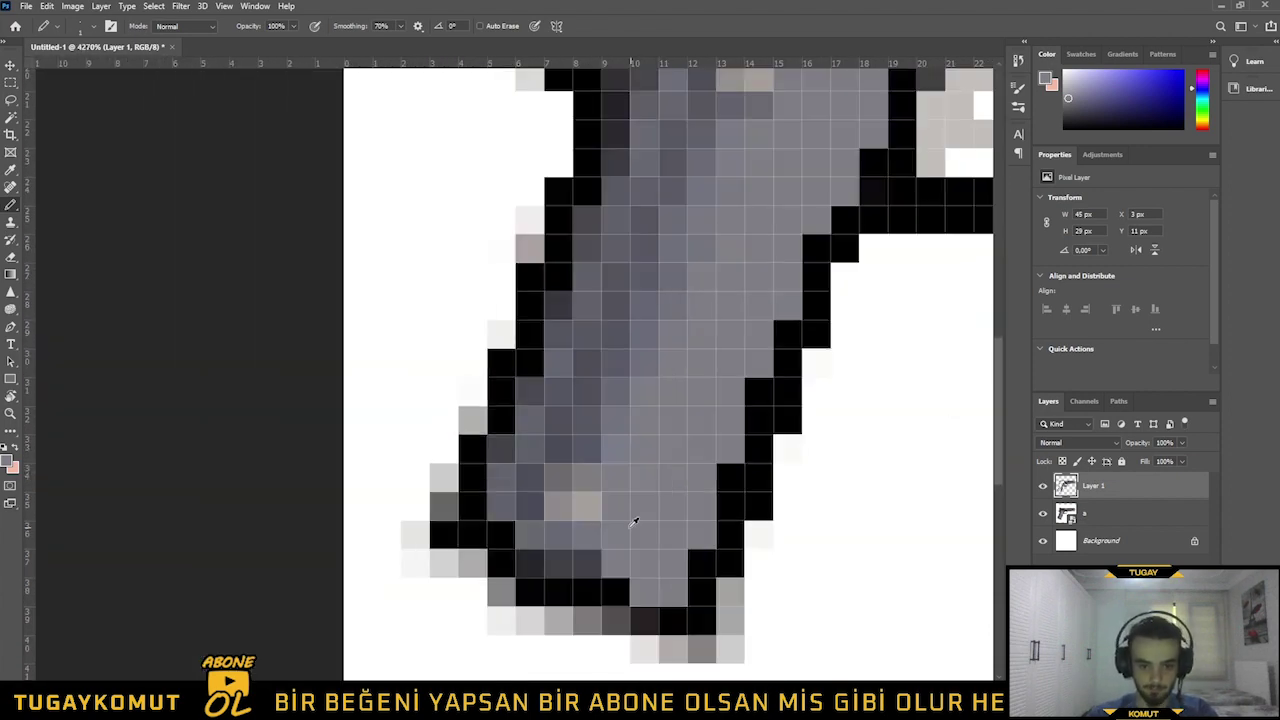
Paint a slate-grey band down the middle of the grip
click(673, 306)
mouse_move(667, 248)
mouse_down()
mouse_move(720, 297)
mouse_move(620, 420)
mouse_up()
mouse_move(657, 363)
mouse_down()
mouse_move(705, 273)
mouse_move(686, 217)
mouse_up()
scroll(905, 153, down, 1)
Sample the darker violet-grey and paint the rear side of the grip with it
click(1045, 78)
click(727, 569)
click(1013, 457)
key(b)
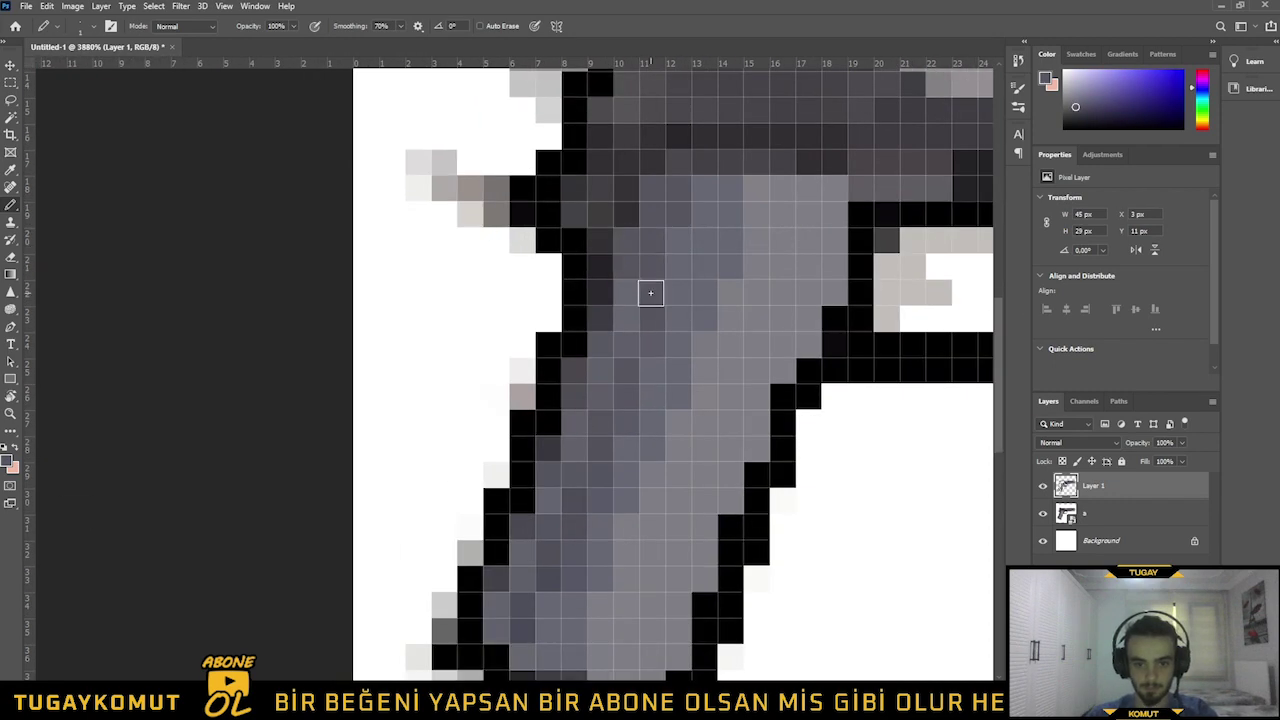
drag(549, 566, 492, 605)
scroll(723, 471, down, 2)
drag(723, 471, 406, 494)
Hide the reference layer, dot violet-grey pixels along the grip's shading and fill gaps near its base
click(1042, 513)
scroll(483, 385, up, 4)
click(530, 337)
click(501, 407)
click(501, 476)
scroll(531, 598, down, 2)
drag(531, 598, 694, 495)
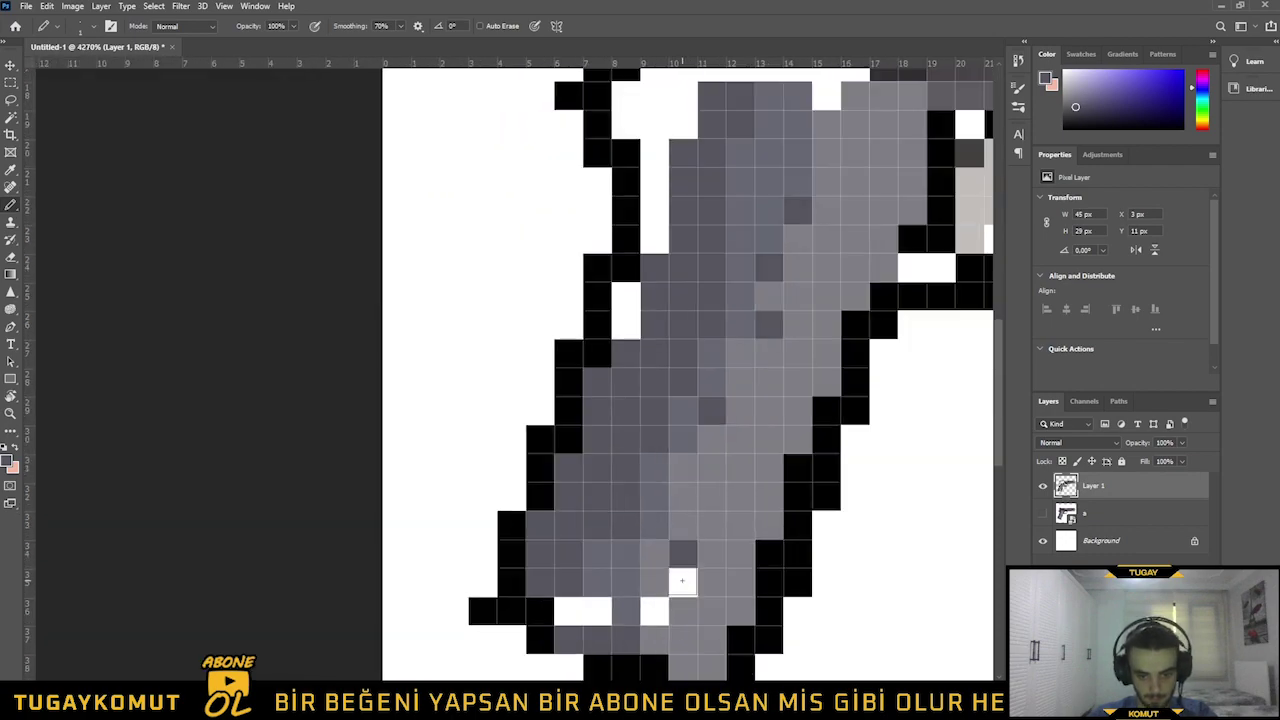
drag(683, 583, 540, 612)
Sample black and thicken the outline around the lower rear corner and base of the grip
scroll(540, 612, down, 2)
scroll(237, 500, up, 6)
alt+click(262, 450)
drag(205, 501, 384, 561)
scroll(643, 476, down, 1)
drag(630, 467, 274, 415)
scroll(274, 309, down, 3)
mouse_move(274, 309)
mouse_down()
mouse_move(258, 486)
mouse_move(296, 405)
mouse_up()
scroll(315, 450, down, 4)
scroll(433, 358, up, 7)
Sample the grip's mid grey and fill the gap beside the trigger guard's lower rear corner
click(5, 462)
click(460, 440)
key(Return)
drag(583, 440, 522, 440)
scroll(803, 343, down, 4)
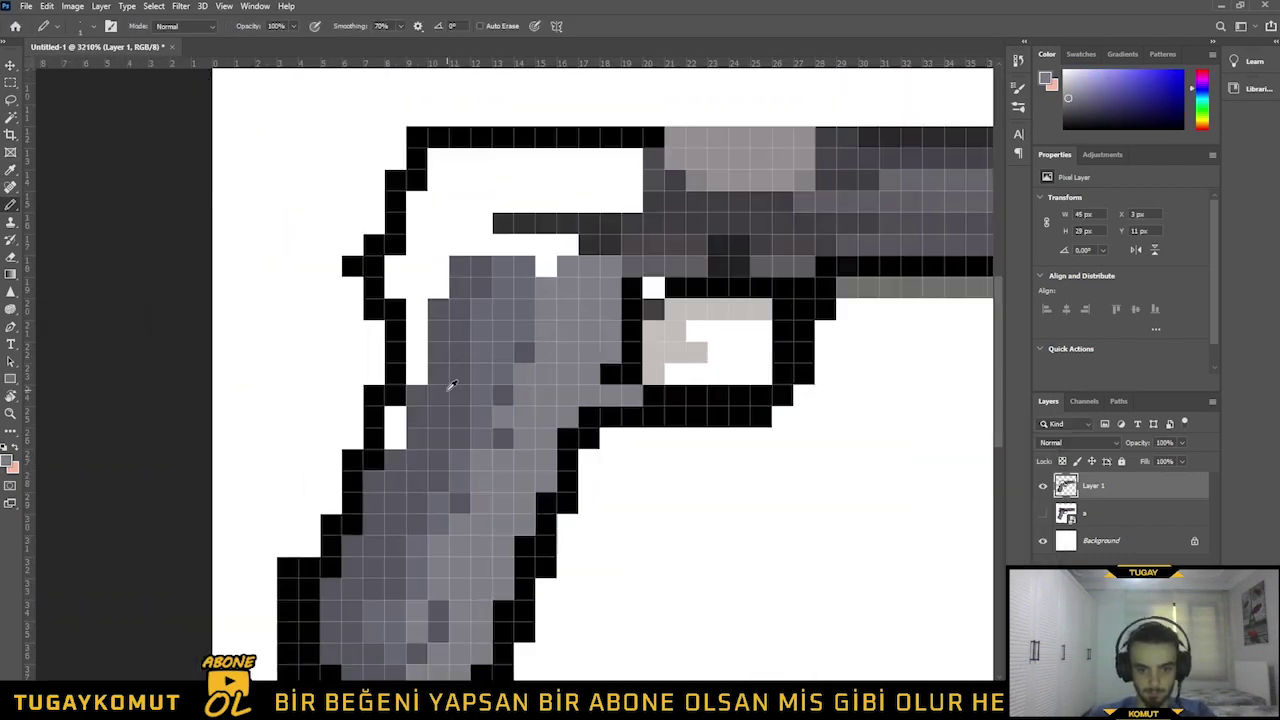
Sample black and close the outline gaps at the rear of the trigger guard
scroll(820, 335, up, 4)
click(6, 460)
click(591, 492)
scroll(270, 316, up, 1)
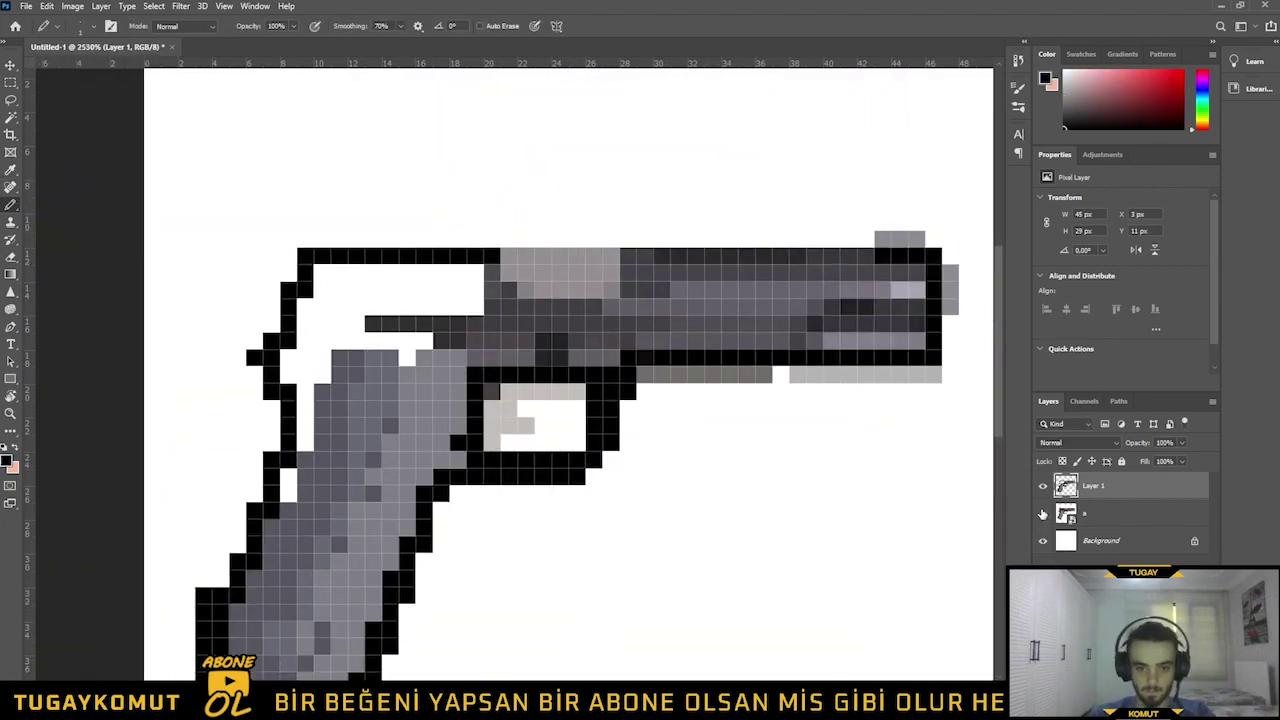
Show the reference layer, sample the dark grey under the slide's top outline and paint the slide's rear top row
click(1042, 513)
scroll(417, 280, up, 4)
alt+click(220, 360)
drag(200, 352, 598, 352)
click(6, 460)
click(1013, 455)
Sample the mid-dark grey of the rear slide and paint the middle rows with it
click(6, 460)
click(200, 432)
click(1013, 455)
mouse_move(637, 392)
mouse_down()
mouse_move(332, 389)
mouse_move(491, 434)
mouse_up()
Sample the neighbouring slide grey, extend that row forward and compare it with the reference hidden and shown
click(6, 460)
click(491, 434)
click(1013, 456)
mouse_move(580, 432)
mouse_down()
mouse_move(836, 433)
mouse_move(693, 433)
mouse_up()
click(1042, 513)
click(1042, 513)
Sample the darkest slide grey and paint the two lower rear slide rows and the patch at the grip's upper rear
click(6, 460)
click(480, 510)
click(843, 458)
mouse_move(458, 510)
mouse_down()
mouse_move(211, 509)
mouse_move(159, 475)
mouse_move(310, 473)
mouse_up()
click(6, 460)
key(Return)
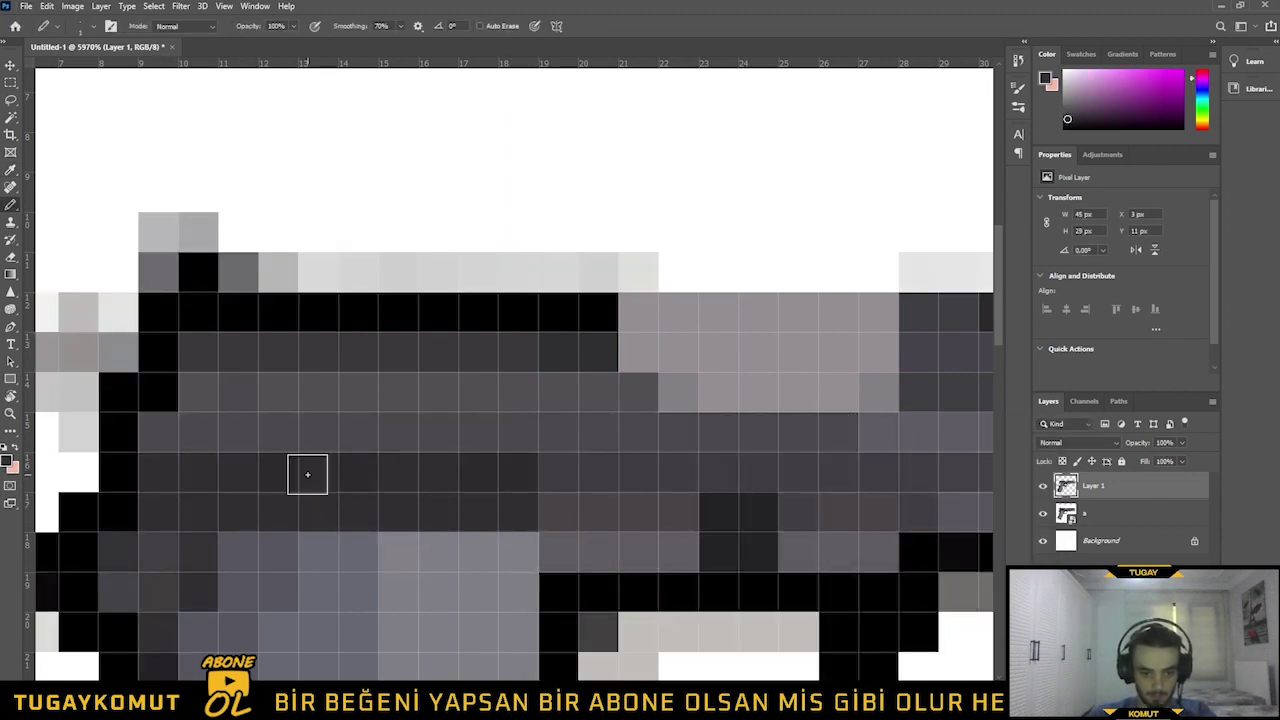
scroll(246, 471, up, 1)
drag(191, 568, 230, 546)
Sample the near-black grey at the grip's rear edge and paint the vertical strip beside the outline
scroll(230, 546, down, 10)
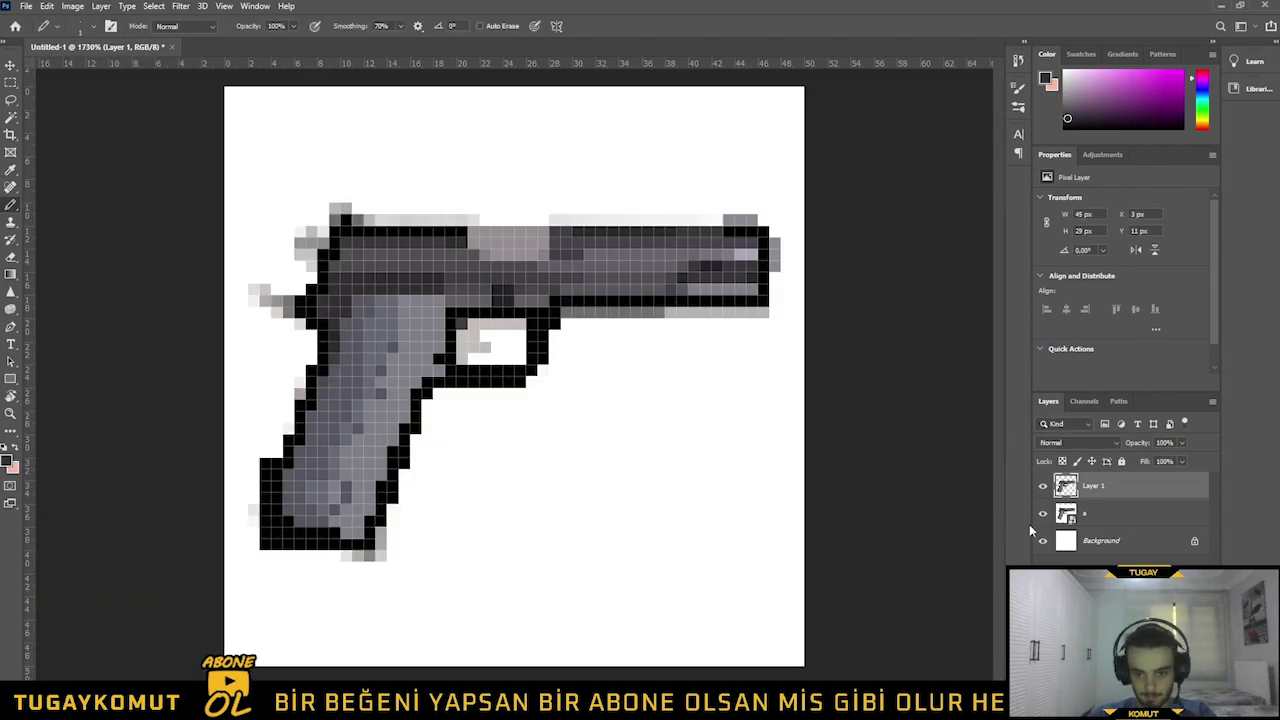
scroll(711, 318, up, 6)
alt+click(709, 334)
scroll(709, 366, down, 6)
scroll(338, 316, up, 12)
alt+click(421, 470)
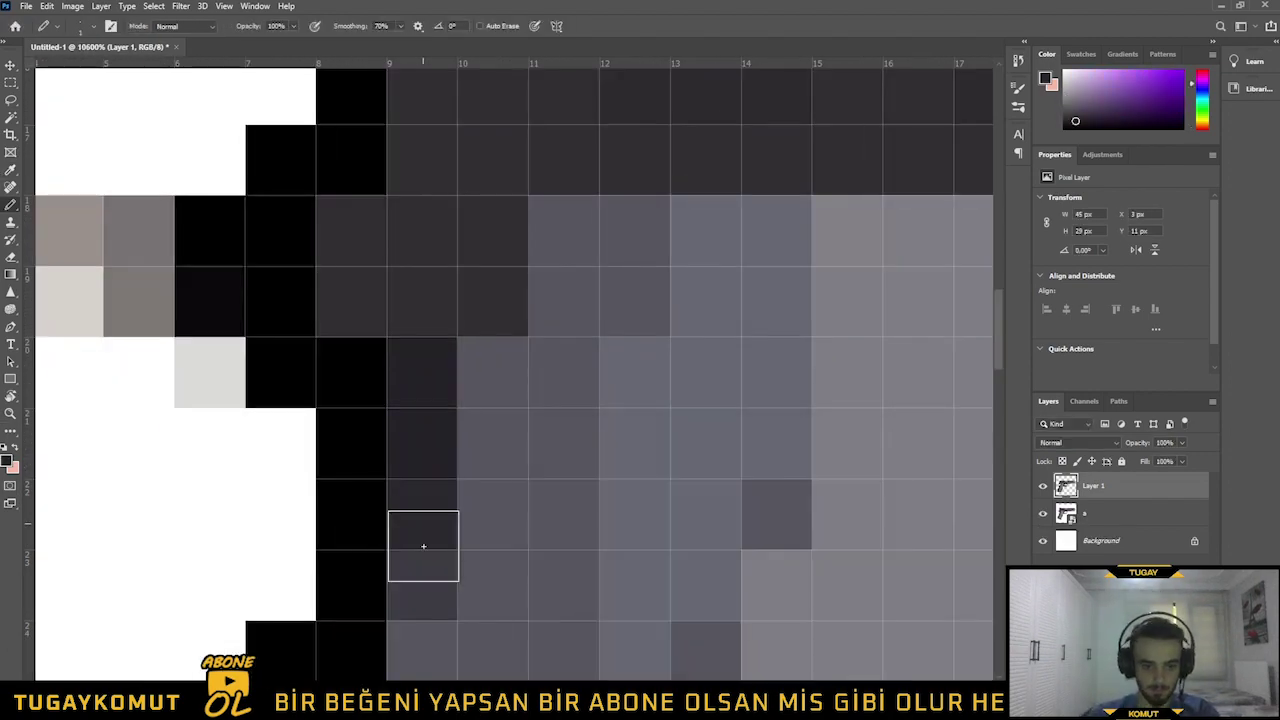
drag(421, 506, 421, 585)
Compare with Layer 1 hidden and shown, and continue the near-black shading farther down the grip's rear edge
scroll(628, 480, down, 8)
scroll(215, 265, up, 8)
click(1043, 488)
click(1043, 488)
scroll(640, 370, down, 10)
scroll(740, 350, up, 5)
drag(820, 163, 771, 191)
drag(600, 190, 960, 230)
Sample a taupe grey from the reference and repaint the tang pixels behind the upper grip in that single shade
scroll(322, 497, up, 5)
alt+click(343, 470)
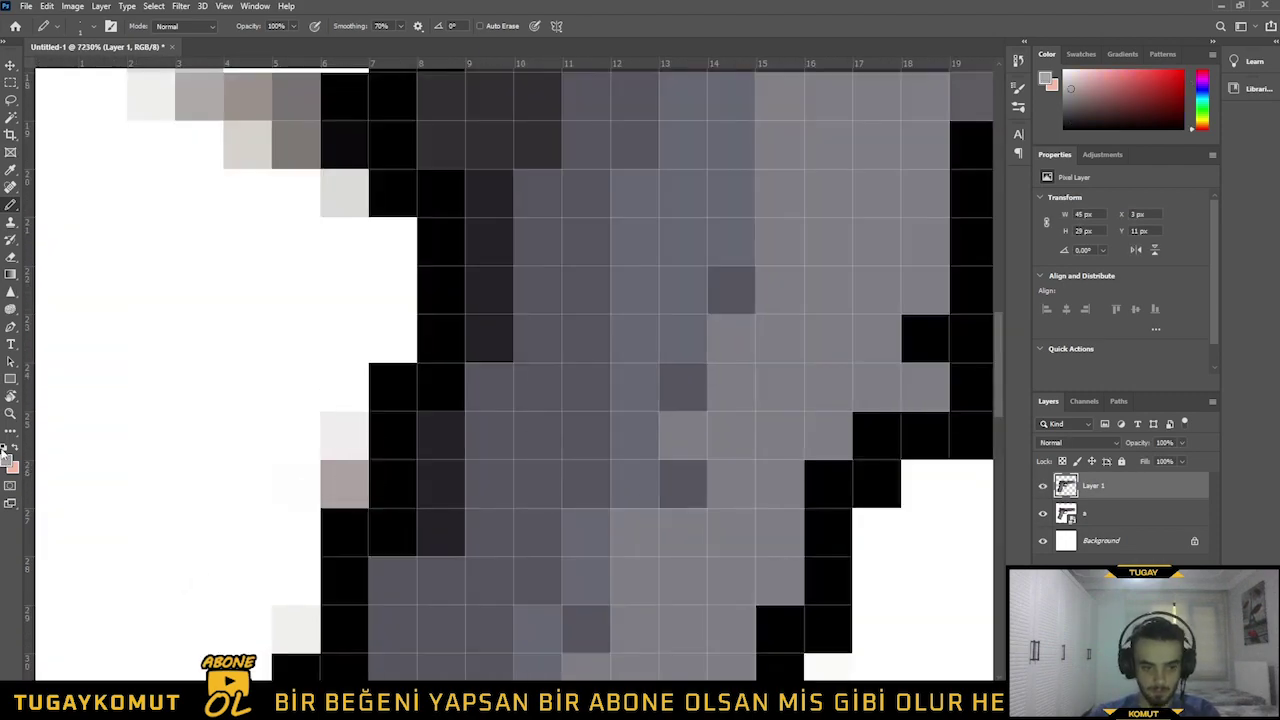
scroll(523, 262, down, 5)
scroll(500, 230, up, 6)
alt+click(309, 291)
alt+click(355, 226)
mouse_move(309, 291)
mouse_down()
mouse_move(309, 243)
mouse_move(250, 174)
mouse_up()
Paint the remaining hammer pixels behind the slide, then sample a near-white grey for the light pixel beside the hammer
scroll(440, 360, down, 6)
scroll(530, 372, up, 6)
scroll(512, 380, down, 3)
drag(471, 437, 427, 354)
alt+click(427, 310)
click(510, 306)
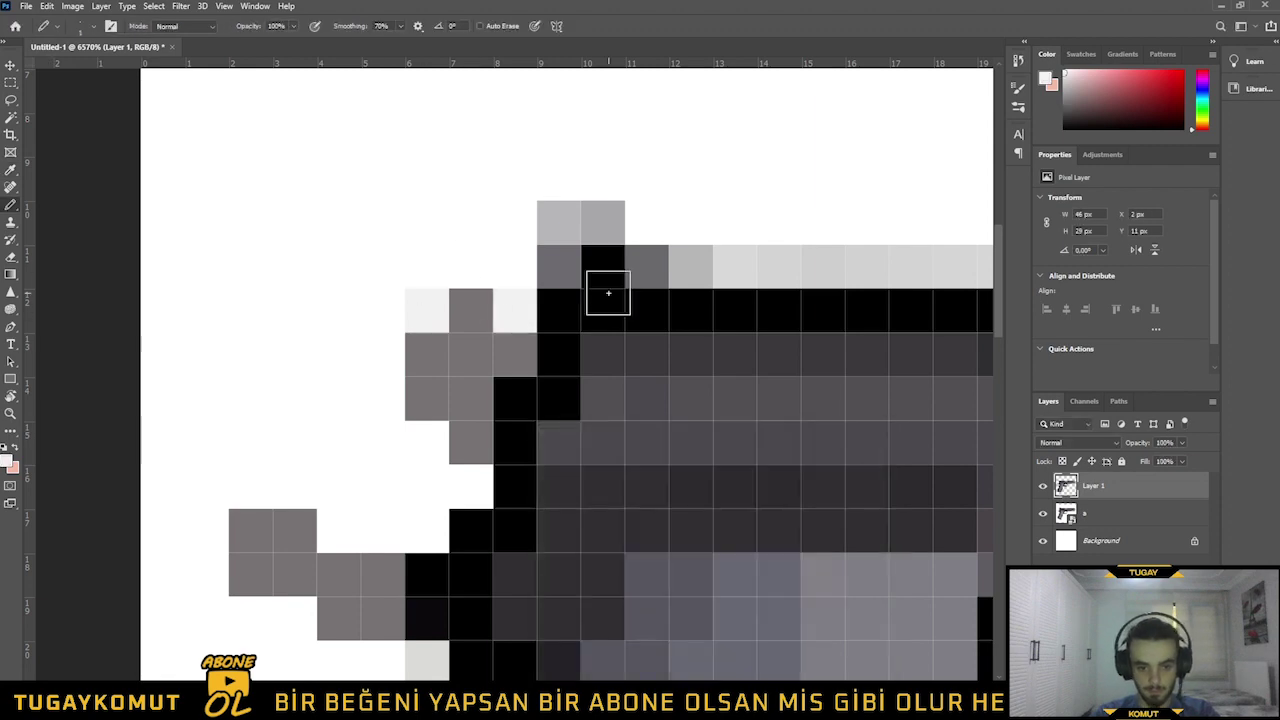
Compare the rear of the pistol with the reference layer hidden and shown
scroll(338, 485, down, 5)
click(1043, 513)
scroll(388, 568, up, 8)
alt+click(388, 500)
scroll(374, 458, down, 6)
click(1043, 513)
scroll(490, 283, up, 6)
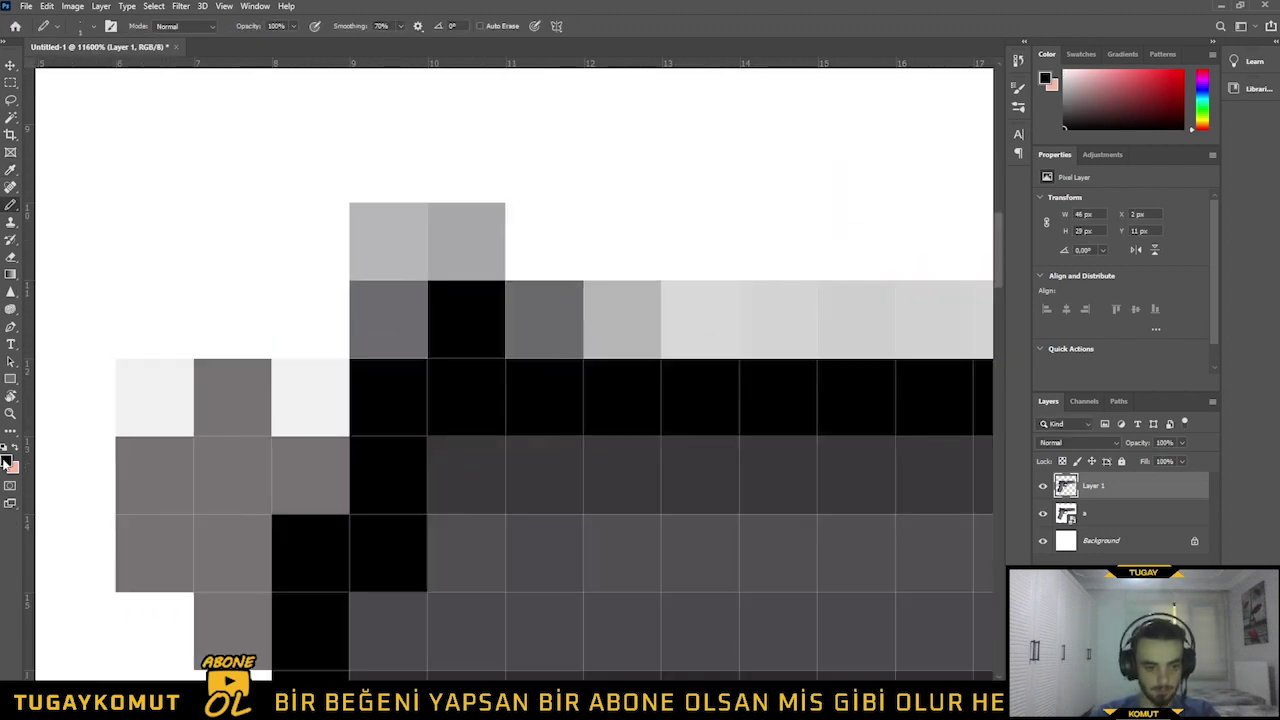
Pick a light grey as the foreground color and paint the highlight row above the rear slide's outline
click(6, 461)
click(371, 303)
key(Return)
click(6, 461)
click(632, 308)
key(Return)
drag(395, 340, 720, 342)
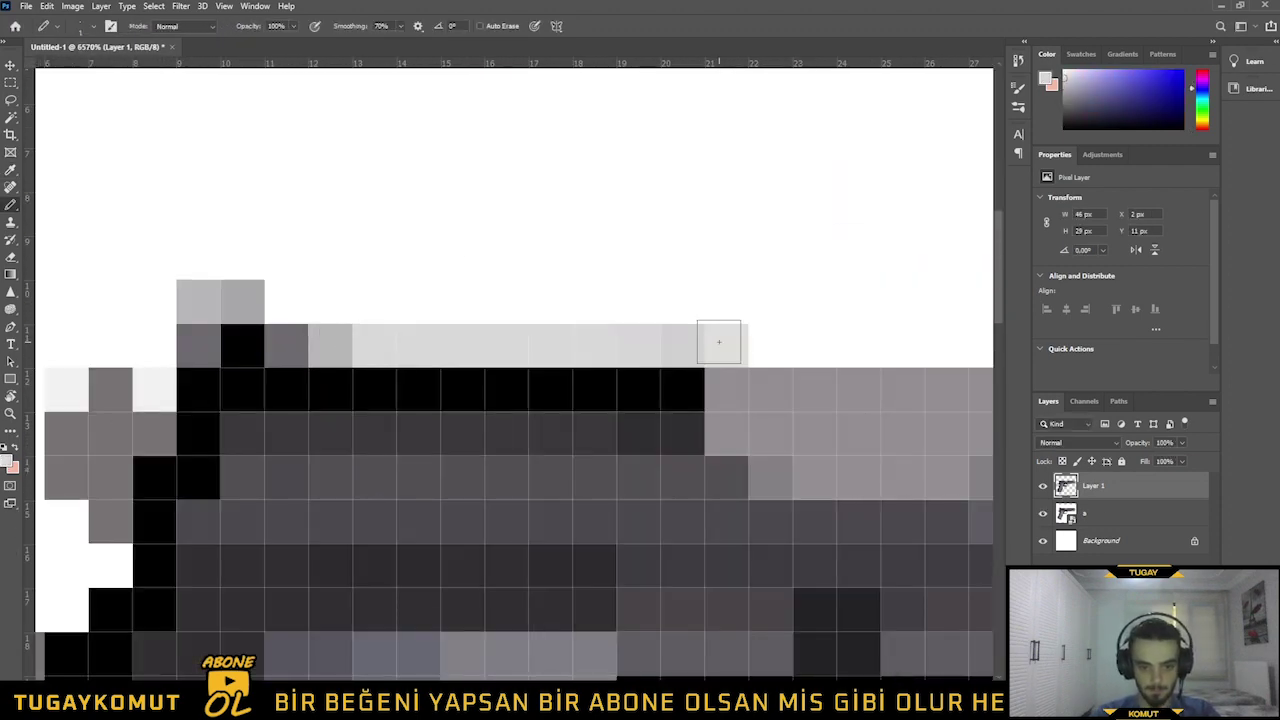
Pick a medium grey from the reference and paint the two rear sight pixels above the slide
scroll(415, 341, up, 4)
click(6, 461)
click(330, 271)
key(Return)
drag(300, 275, 230, 275)
Hide and show the reference layer to find edge pixels still missing from the drawing
scroll(314, 310, down, 8)
click(1042, 514)
scroll(286, 586, up, 3)
scroll(506, 434, down, 4)
scroll(657, 300, up, 1)
click(1043, 514)
click(1043, 514)
Pick a light grey from the reference and paint the remaining light pixels along the pistol's outer edge
click(6, 461)
click(356, 233)
key(Return)
click(6, 461)
click(851, 457)
drag(680, 233, 764, 233)
Check the finished pistol with the reference hidden and shown, both at thumbnail size and enlarged
scroll(763, 233, down, 3)
click(1043, 513)
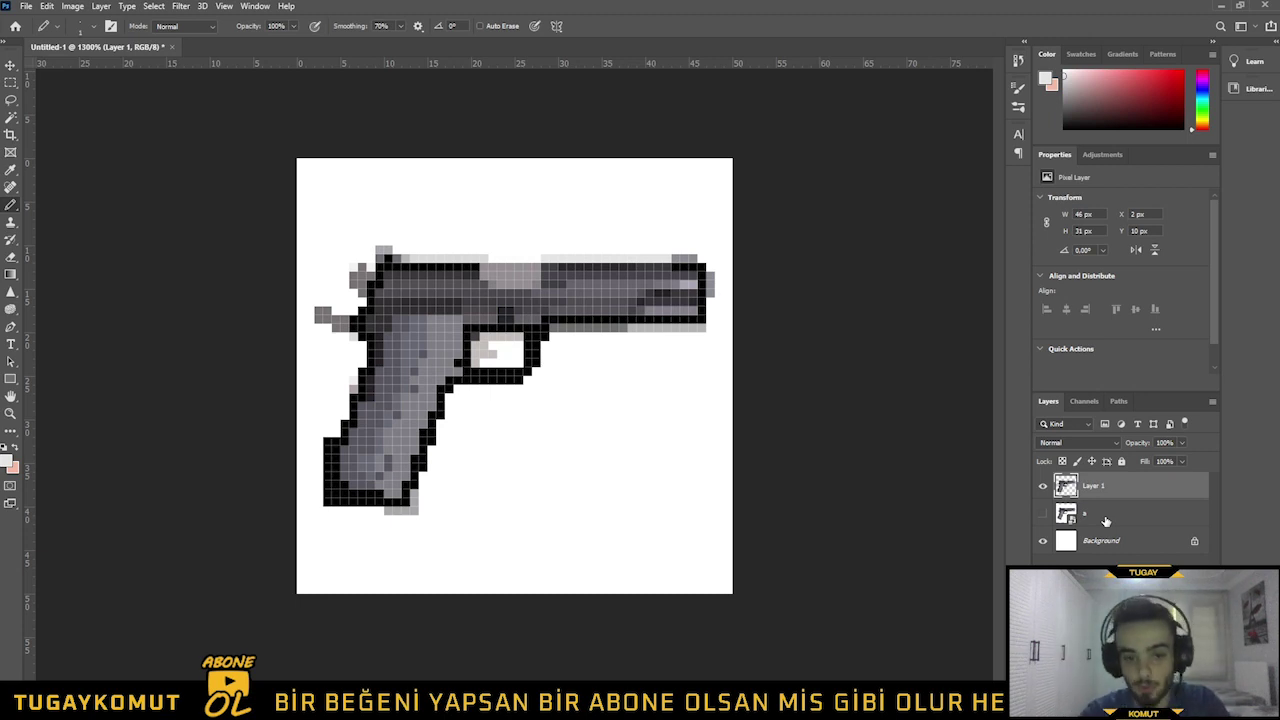
click(1043, 514)
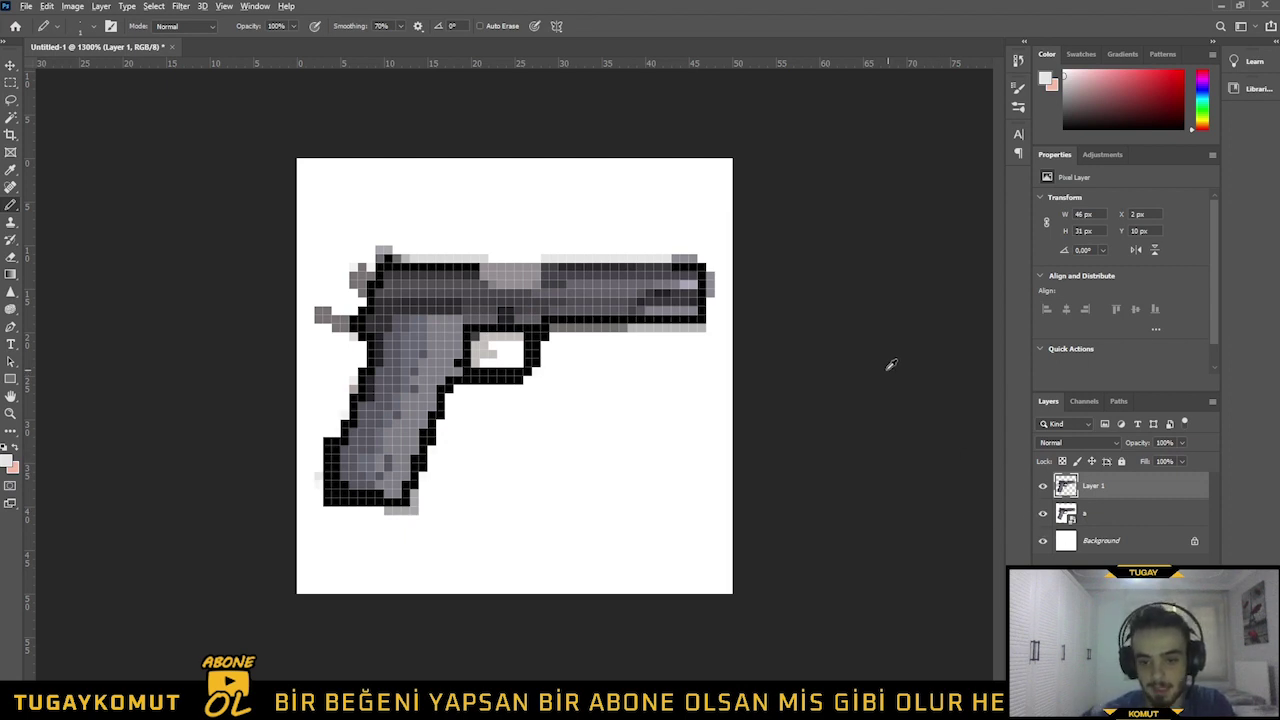
scroll(881, 268, down, 2)
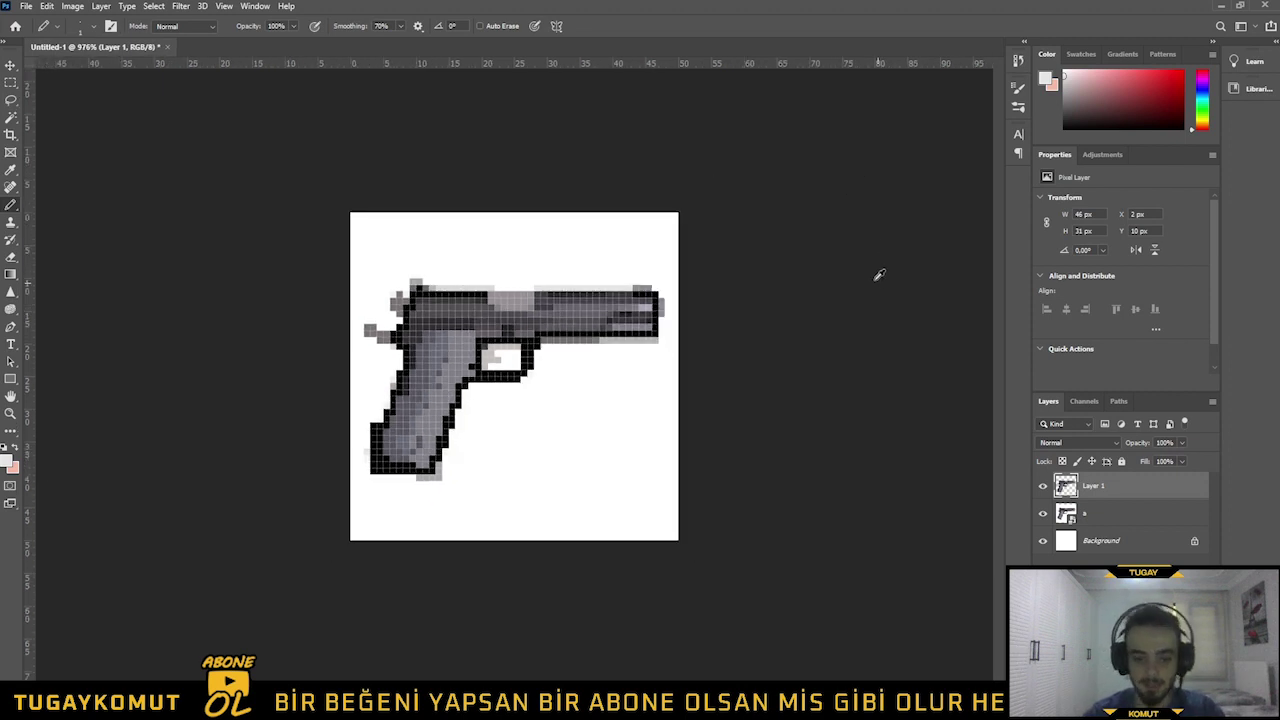
scroll(883, 279, down, 10)
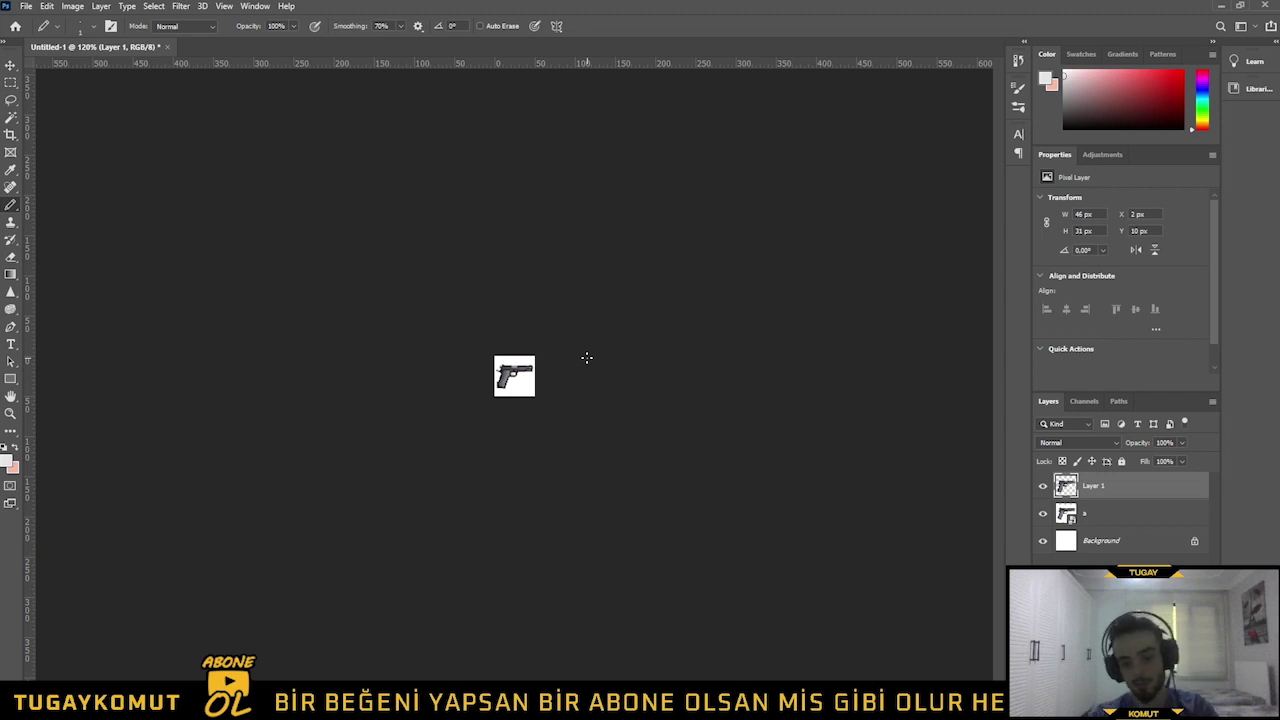
scroll(527, 379, up, 10)
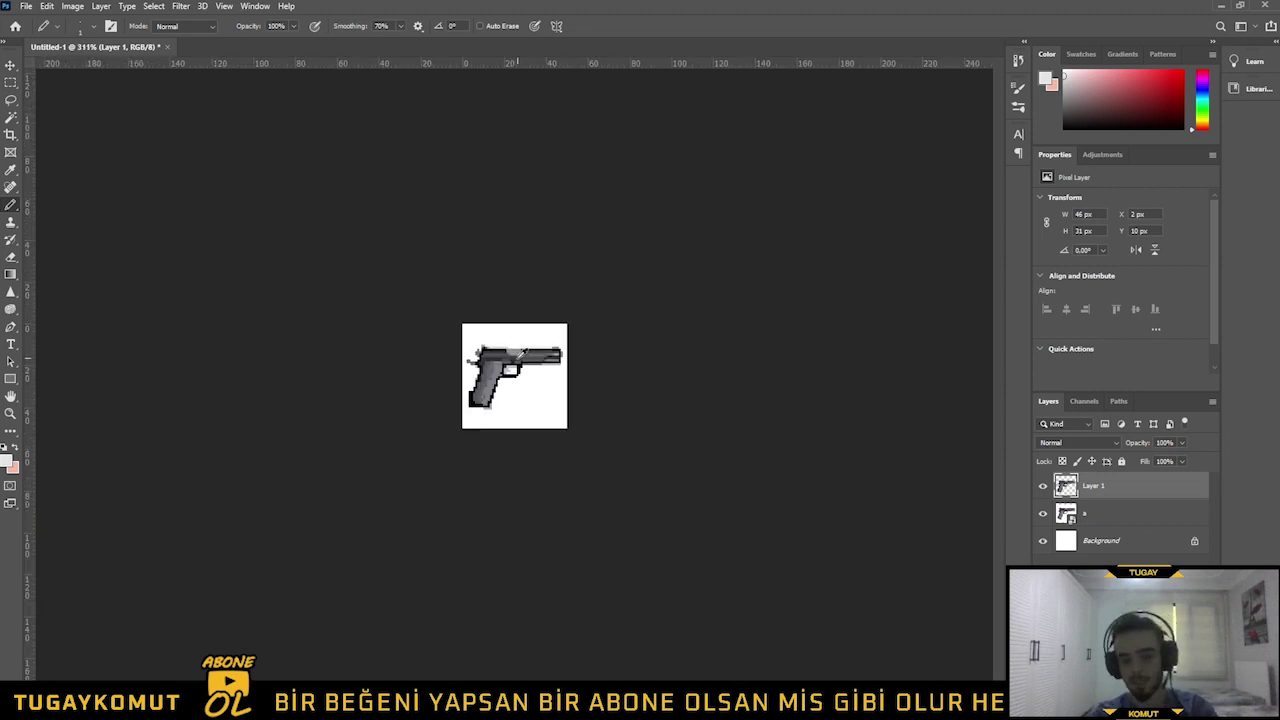
scroll(520, 352, up, 1)
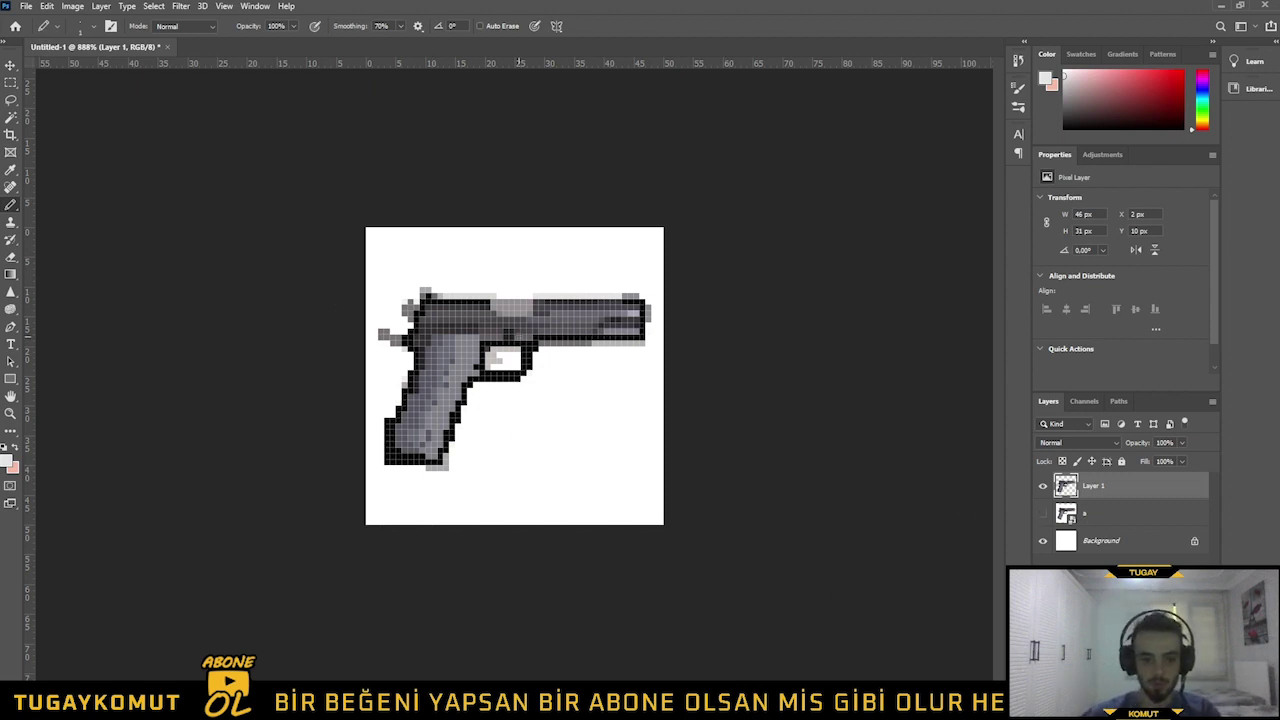
Delete the reference photo layer "a"
click(1099, 519)
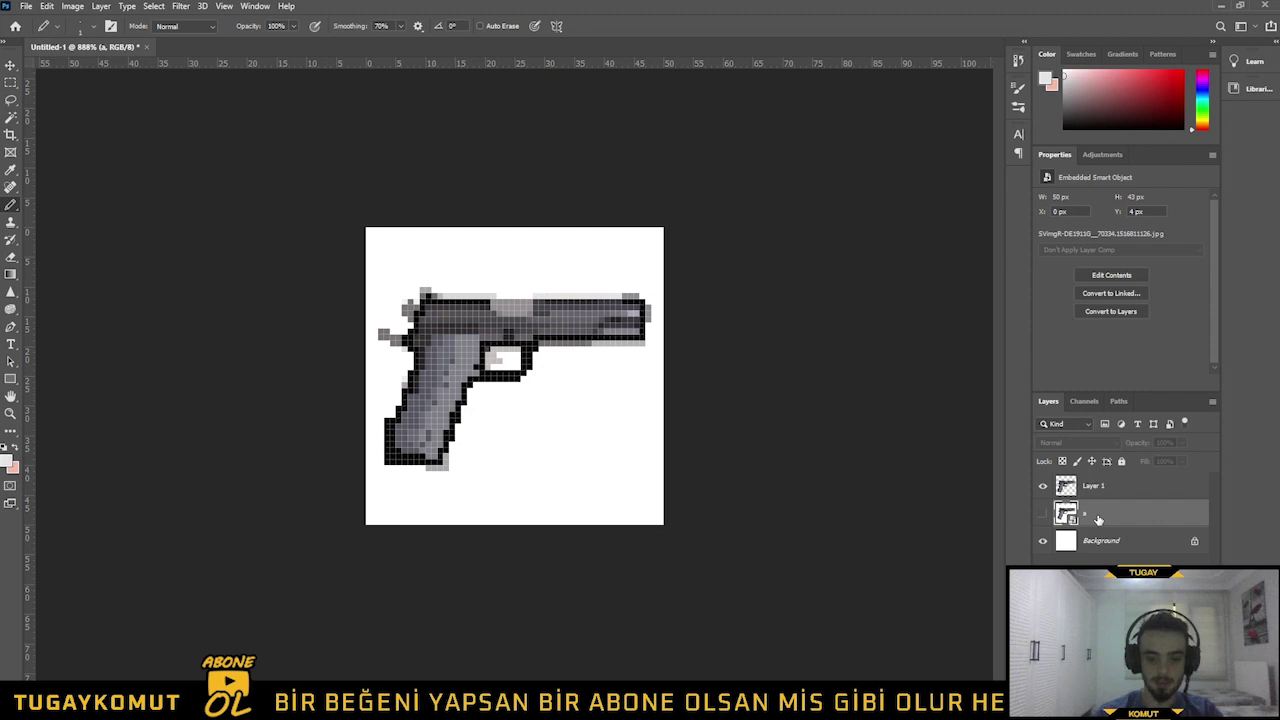
key(Delete)
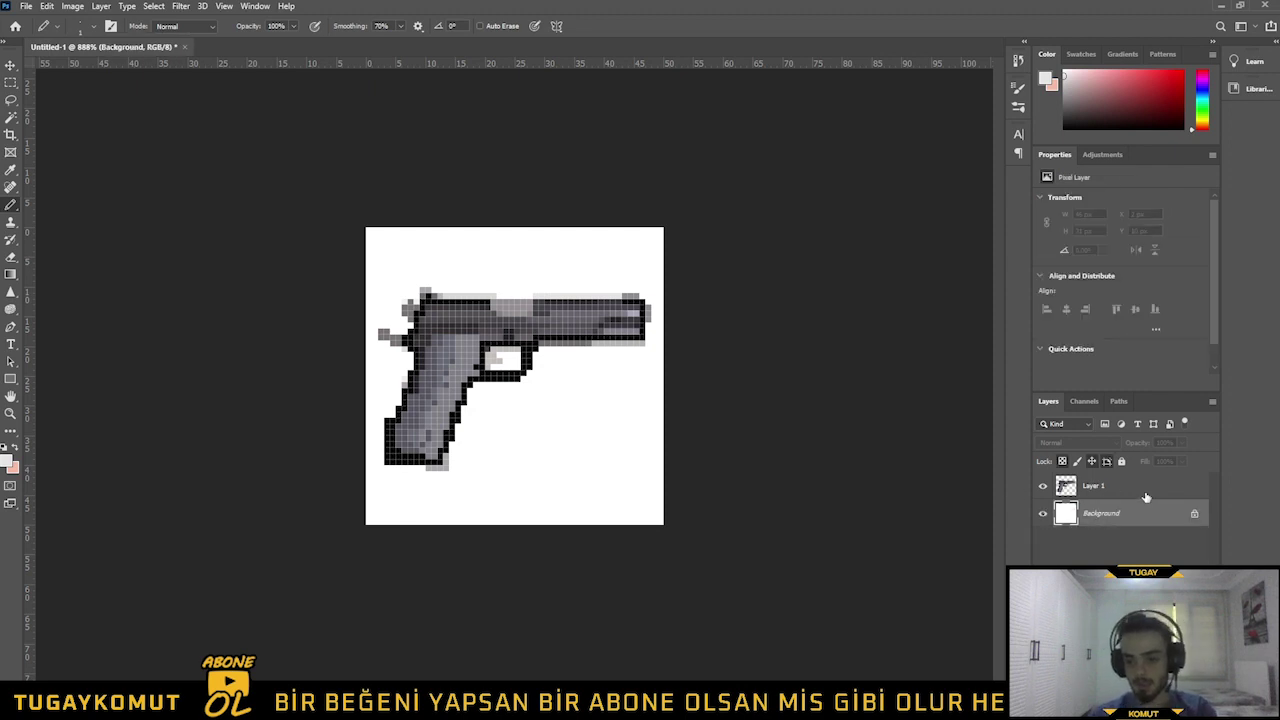
scroll(683, 329, down, 3)
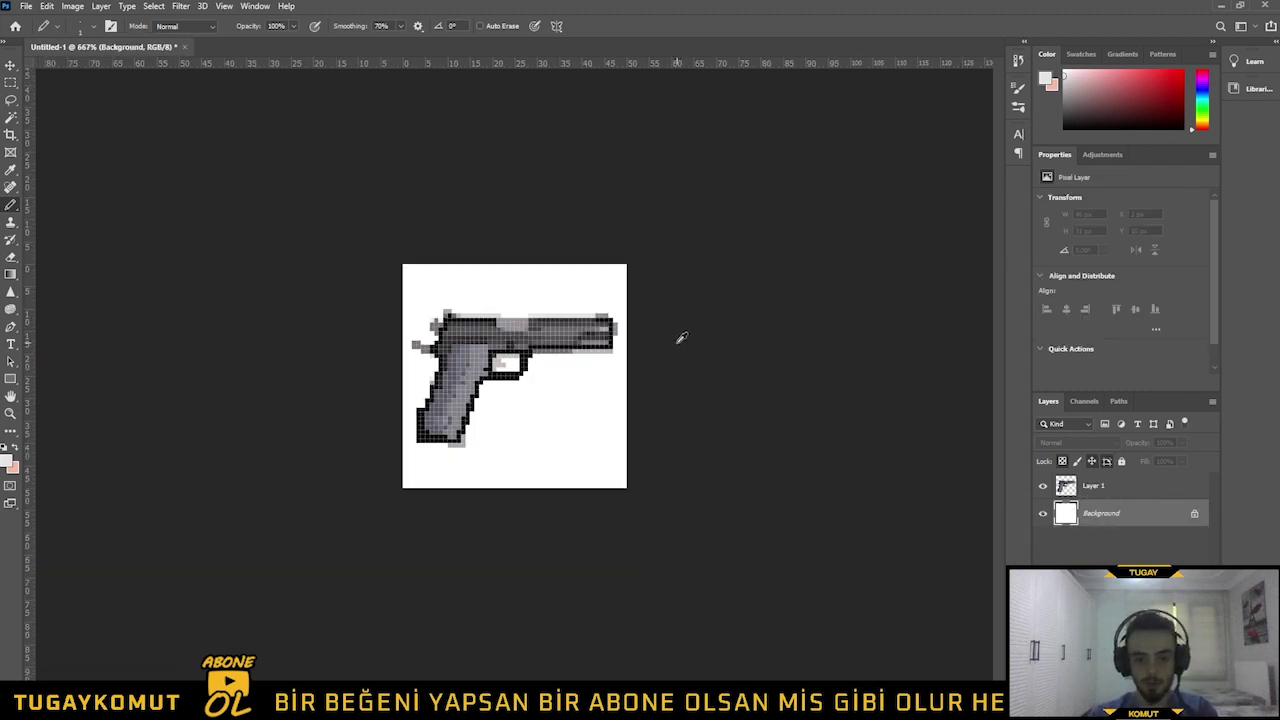
Check the drawing by hiding and showing Layer 1, and make Layer 1 the active layer
scroll(483, 220, up, 8)
scroll(480, 196, down, 5)
scroll(436, 183, up, 2)
scroll(440, 178, up, 1)
click(1043, 486)
click(1043, 486)
click(1140, 486)
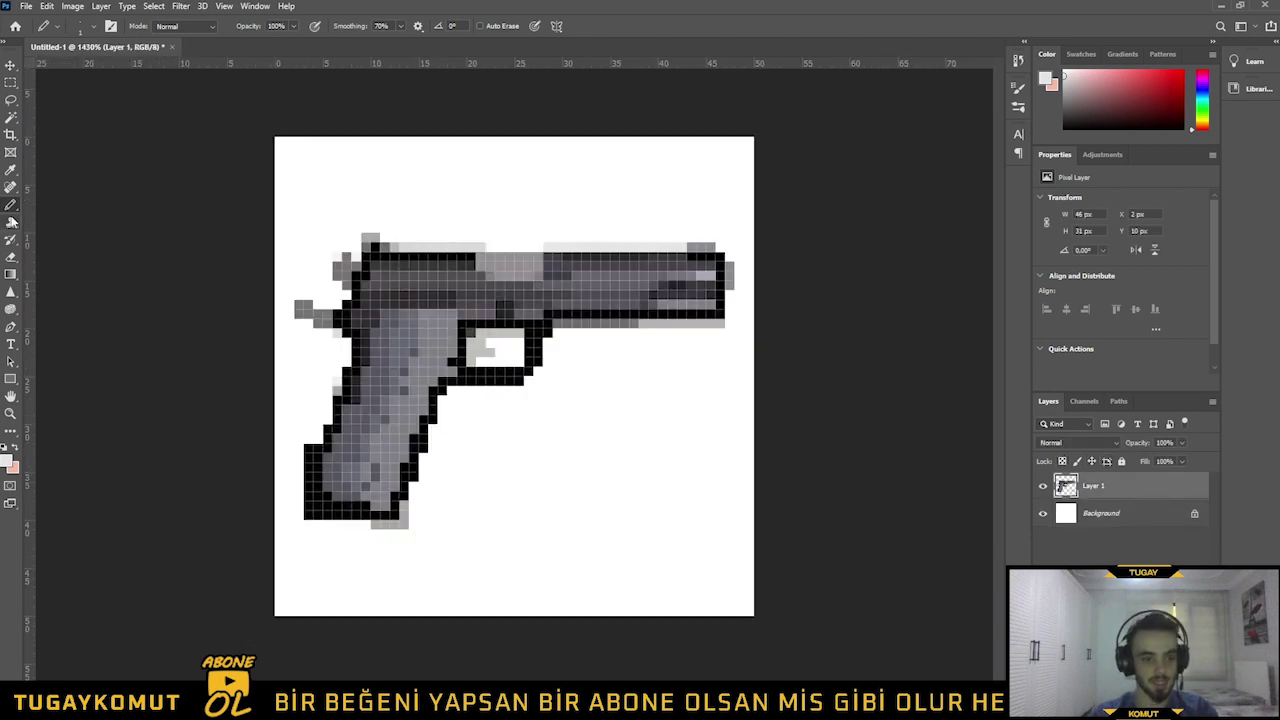
right_click(12, 208)
click(12, 208)
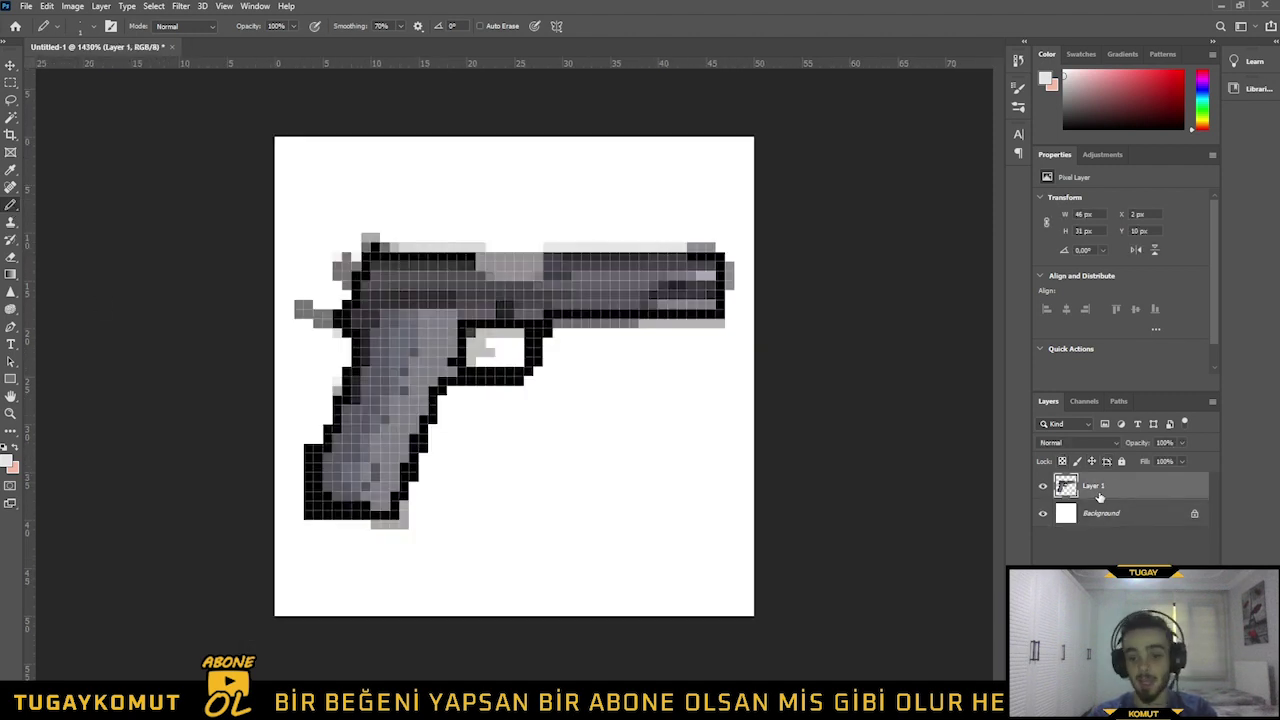
scroll(705, 346, down, 2)
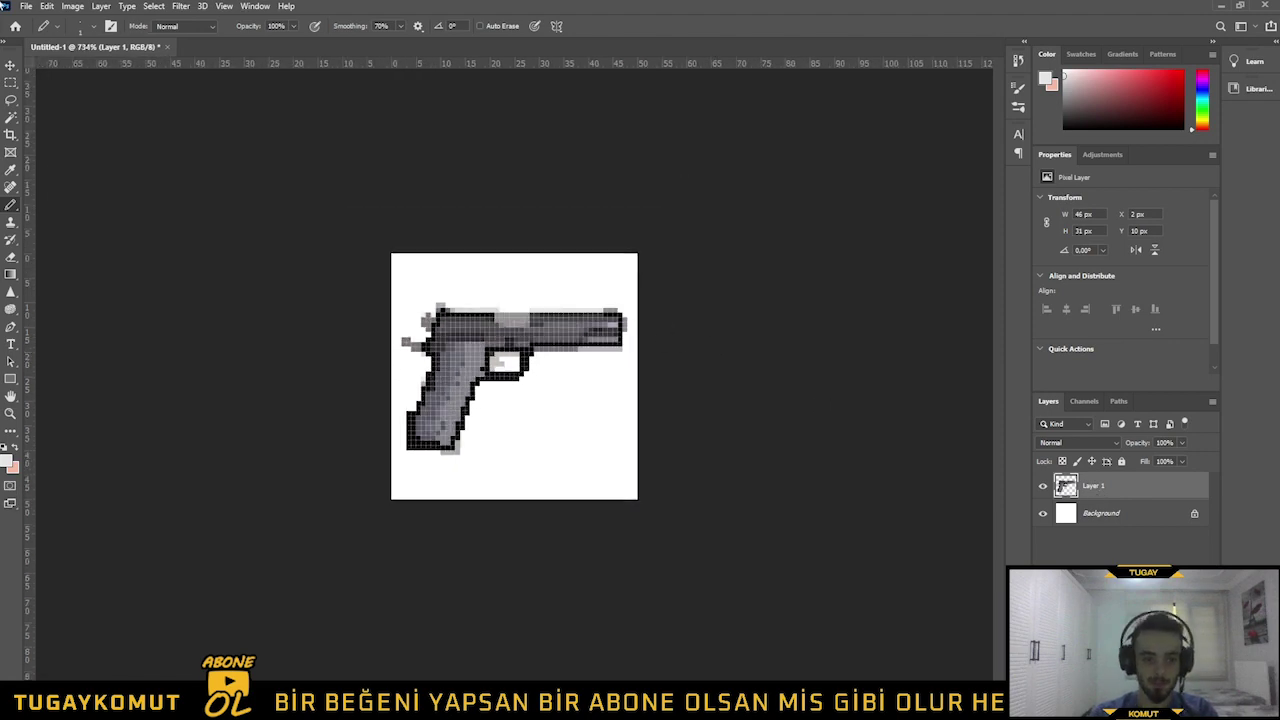
Create a second, blank document and switch back to the pistol document
click(27, 6)
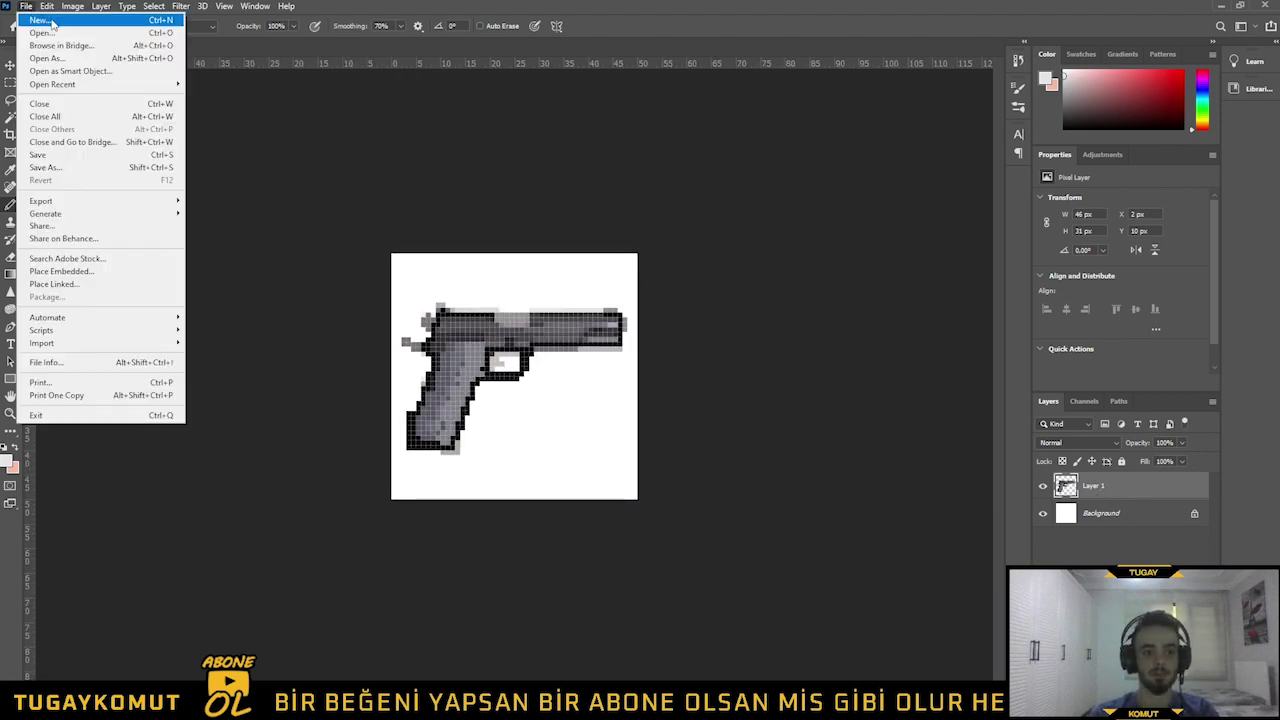
click(52, 22)
click(823, 601)
click(118, 47)
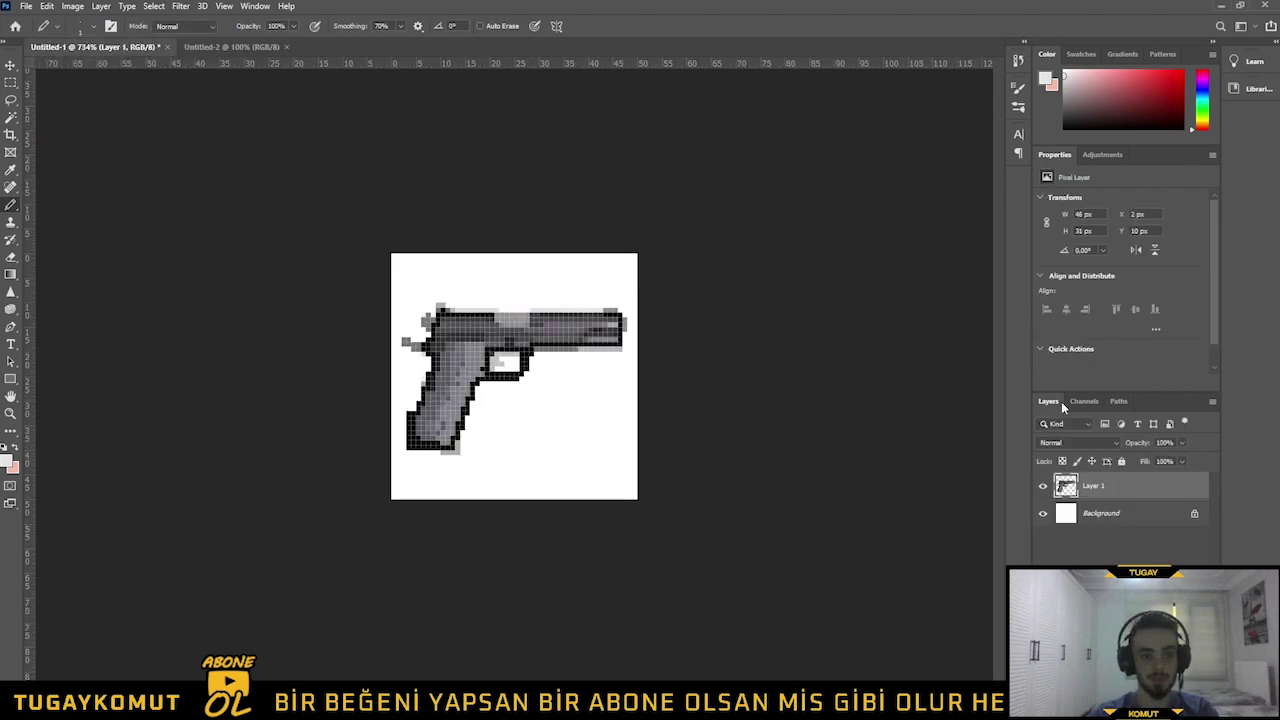
Duplicate Layer 1 into the document Untitled-2
right_click(1126, 489)
click(940, 218)
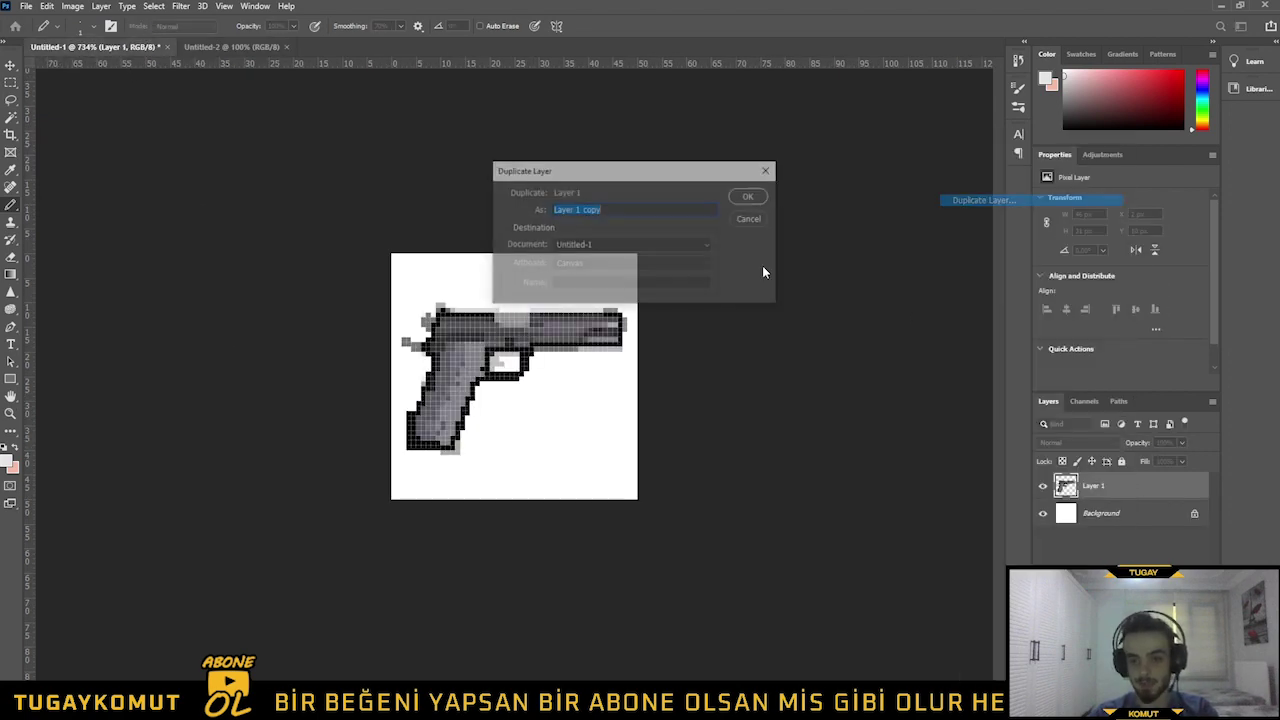
click(603, 244)
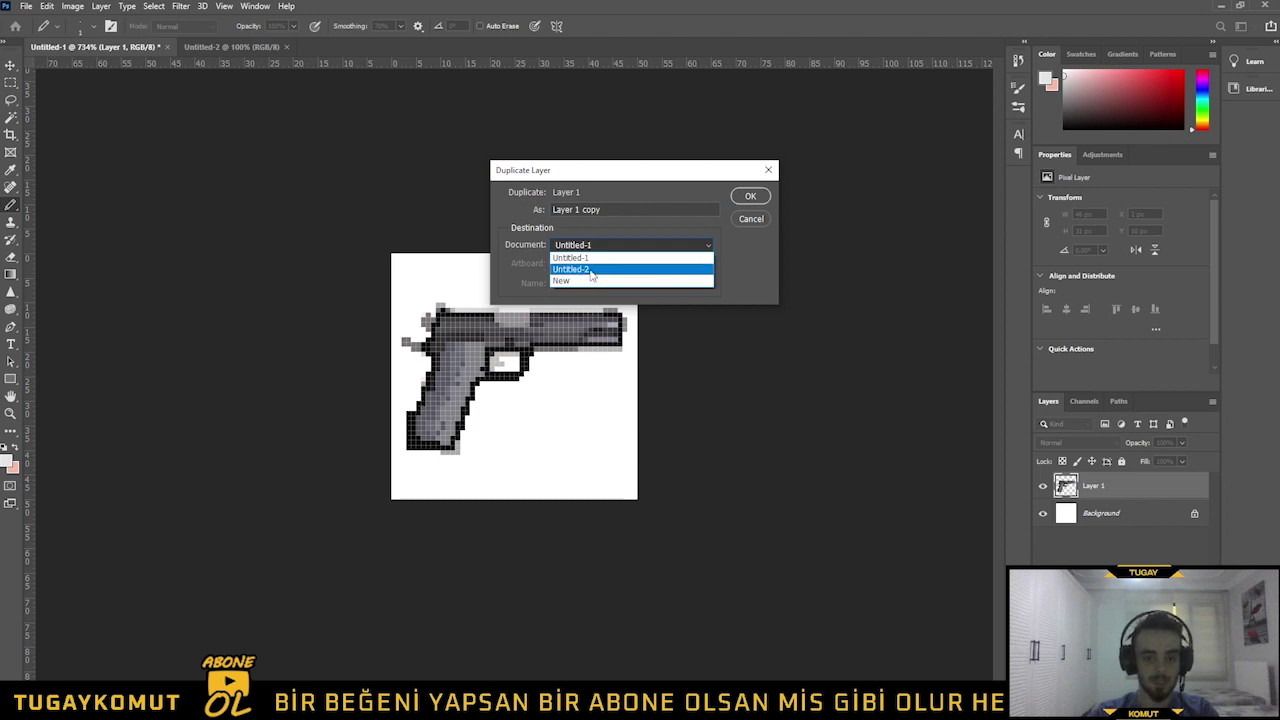
click(591, 270)
click(749, 197)
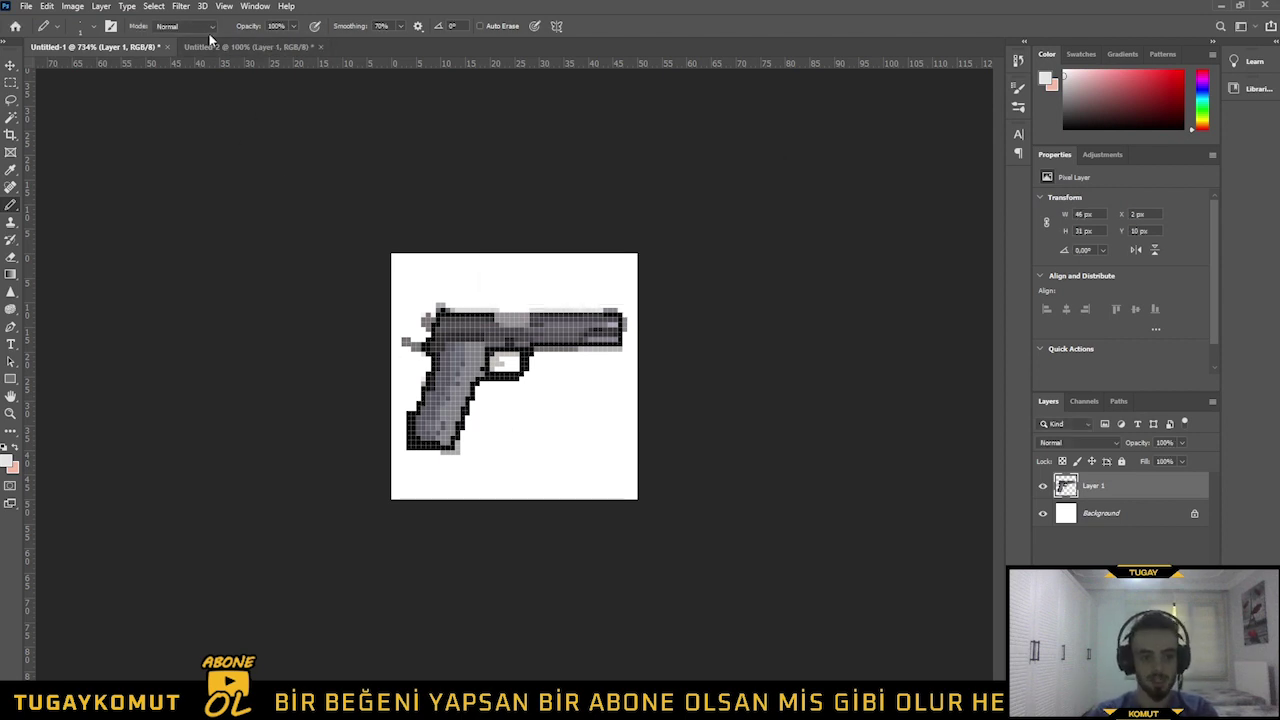
Enlarge the pistol copy in Untitled-2 to about 1080% with Free Transform so it spans the canvas
click(215, 47)
key(ctrl+t)
mouse_move(380, 239)
mouse_down()
mouse_move(538, 375)
mouse_move(531, 409)
mouse_up()
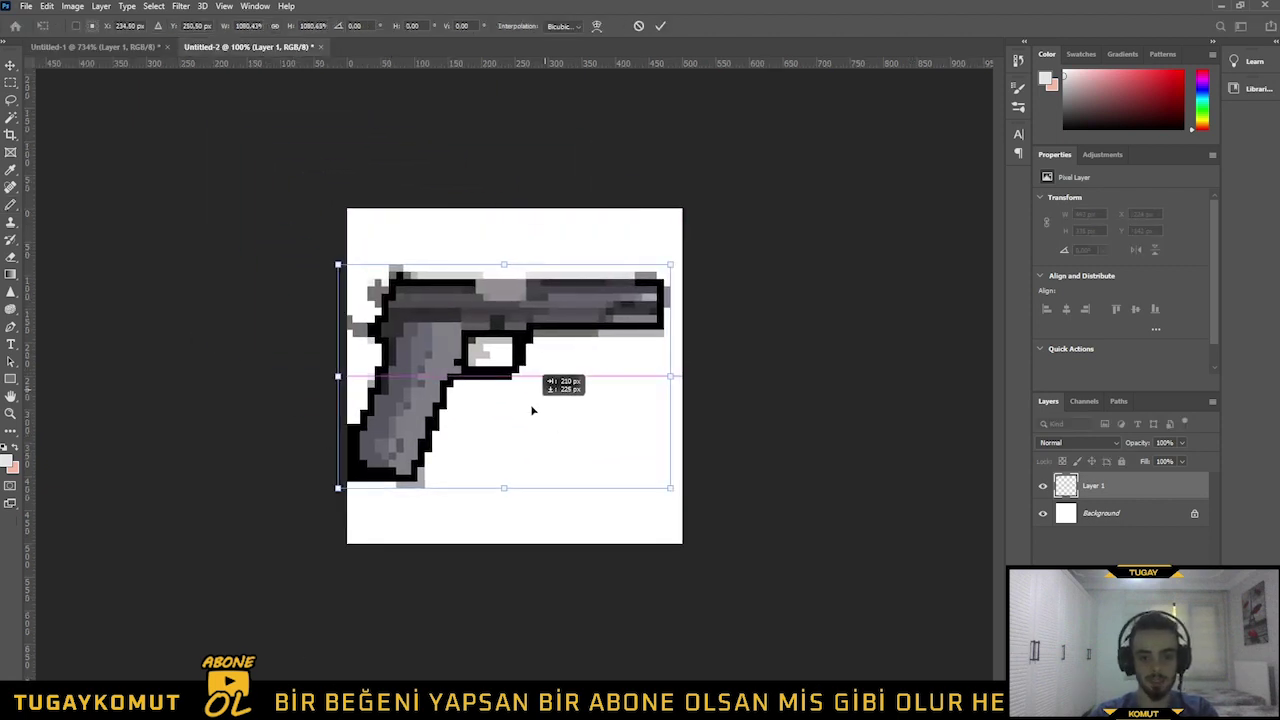
click(660, 26)
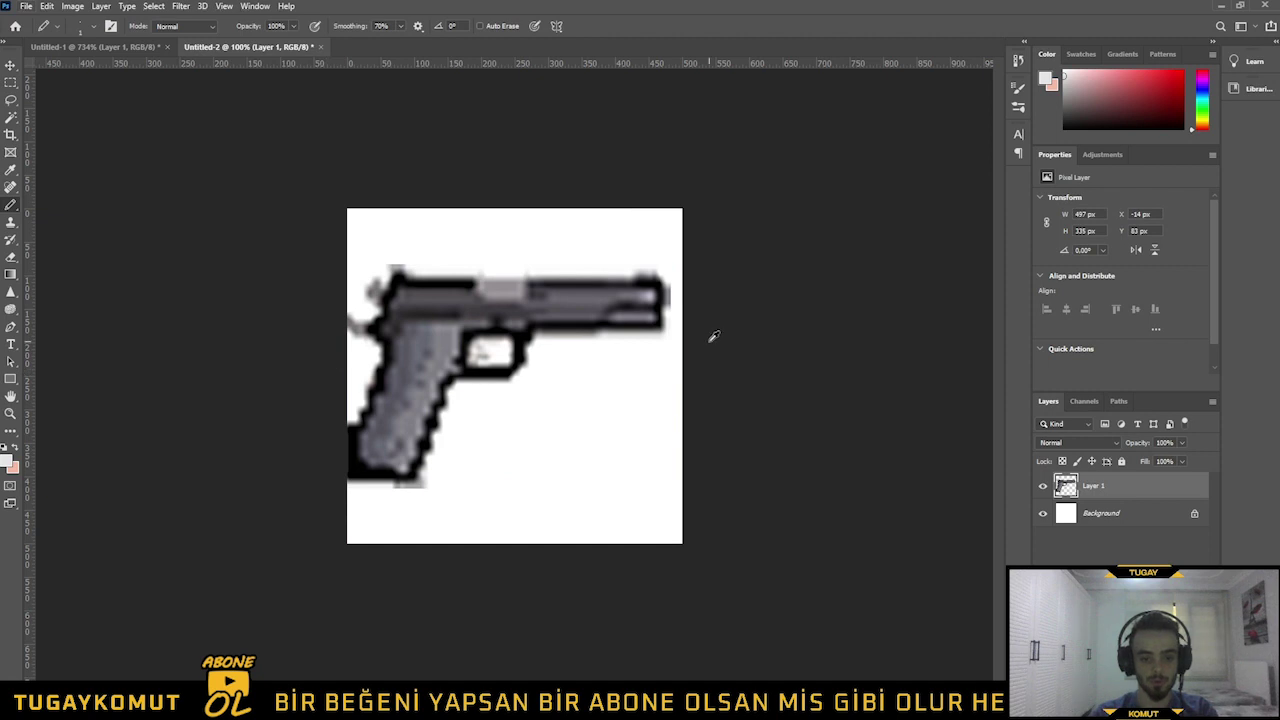
View the enlarged copy at a smaller scale and close Untitled-2 without saving
key(ctrl+minus)
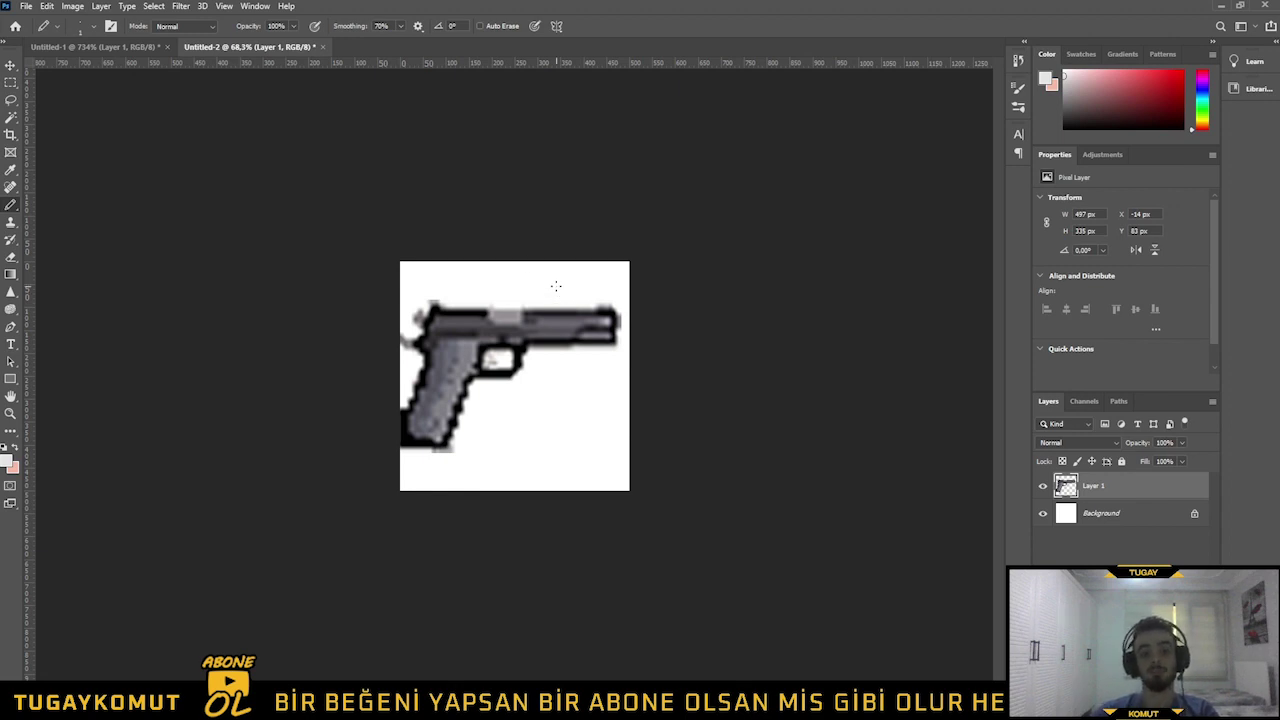
key(ctrl+w)
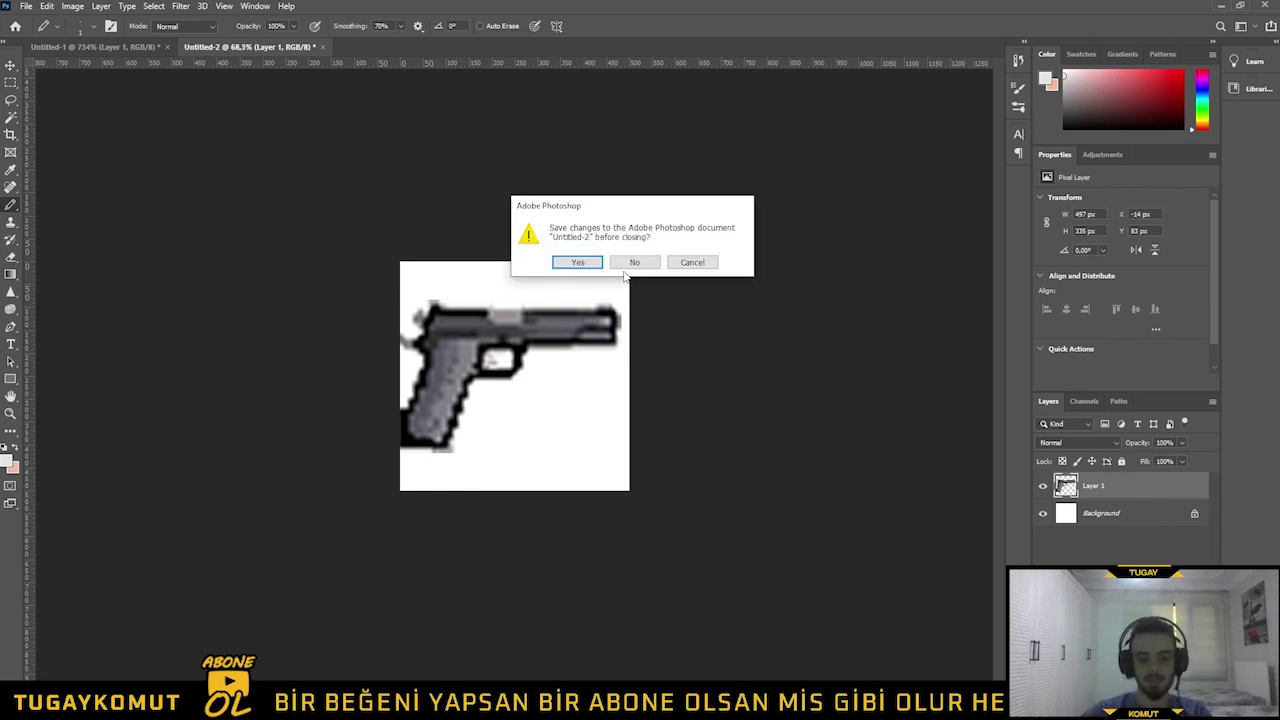
click(633, 265)
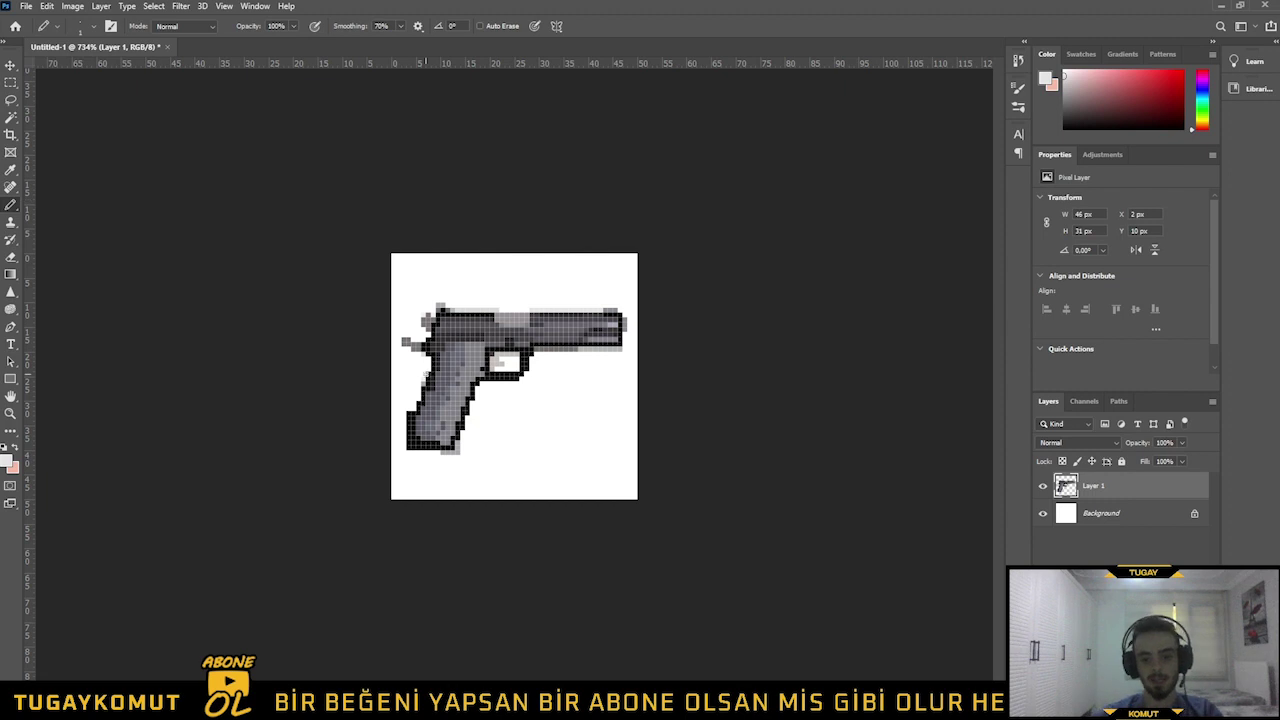
Try to resize the image to 1000 x 1000 centimeters with Nearest Neighbor (hard edges) resampling
click(74, 6)
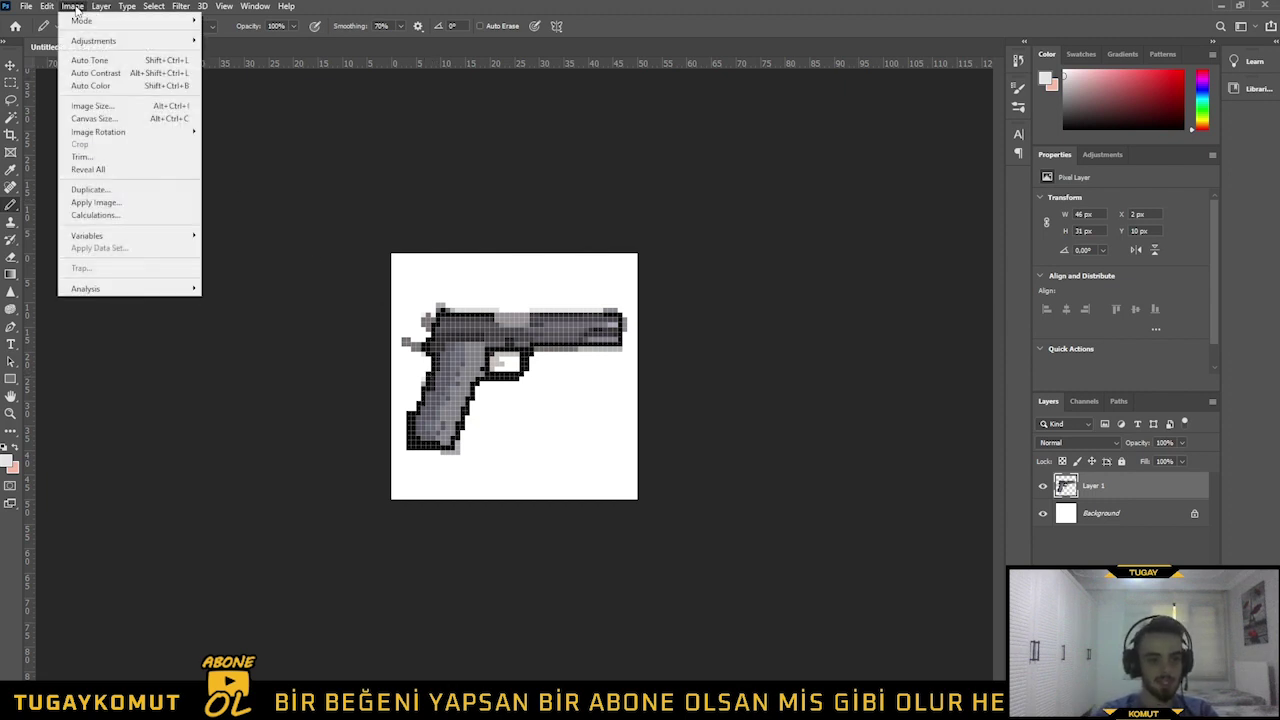
click(82, 110)
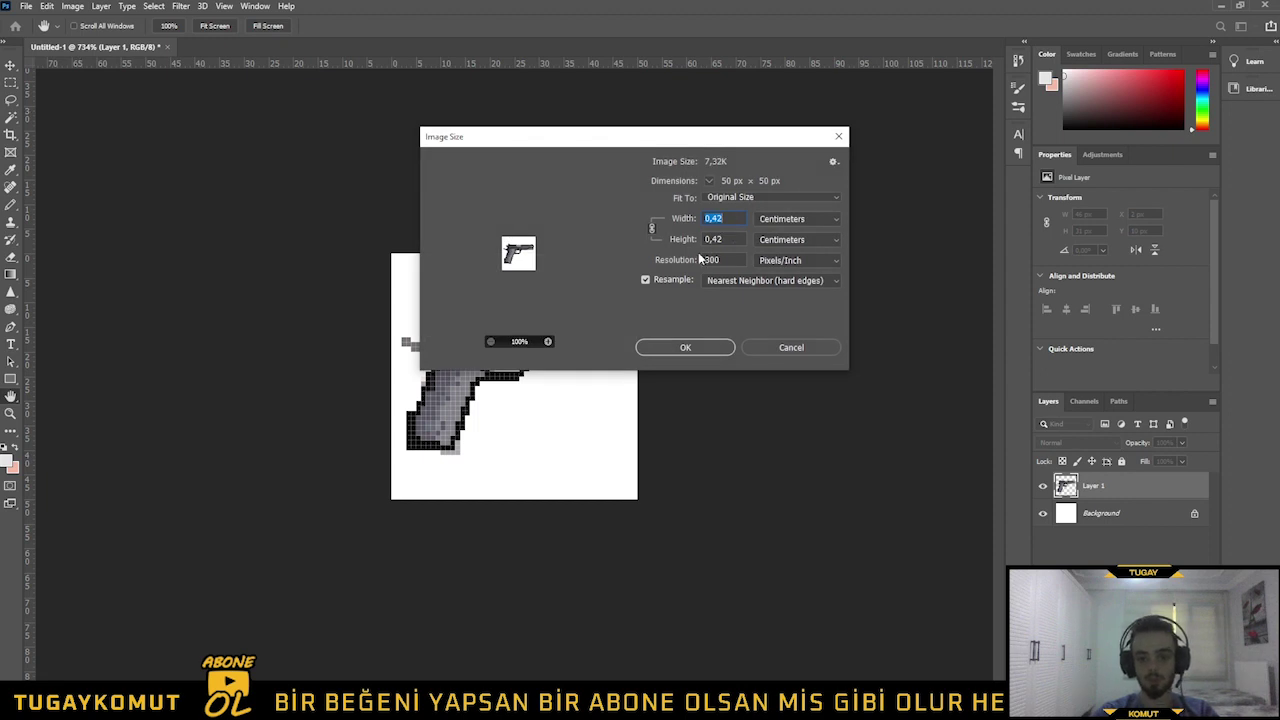
text(5)
text(1000)
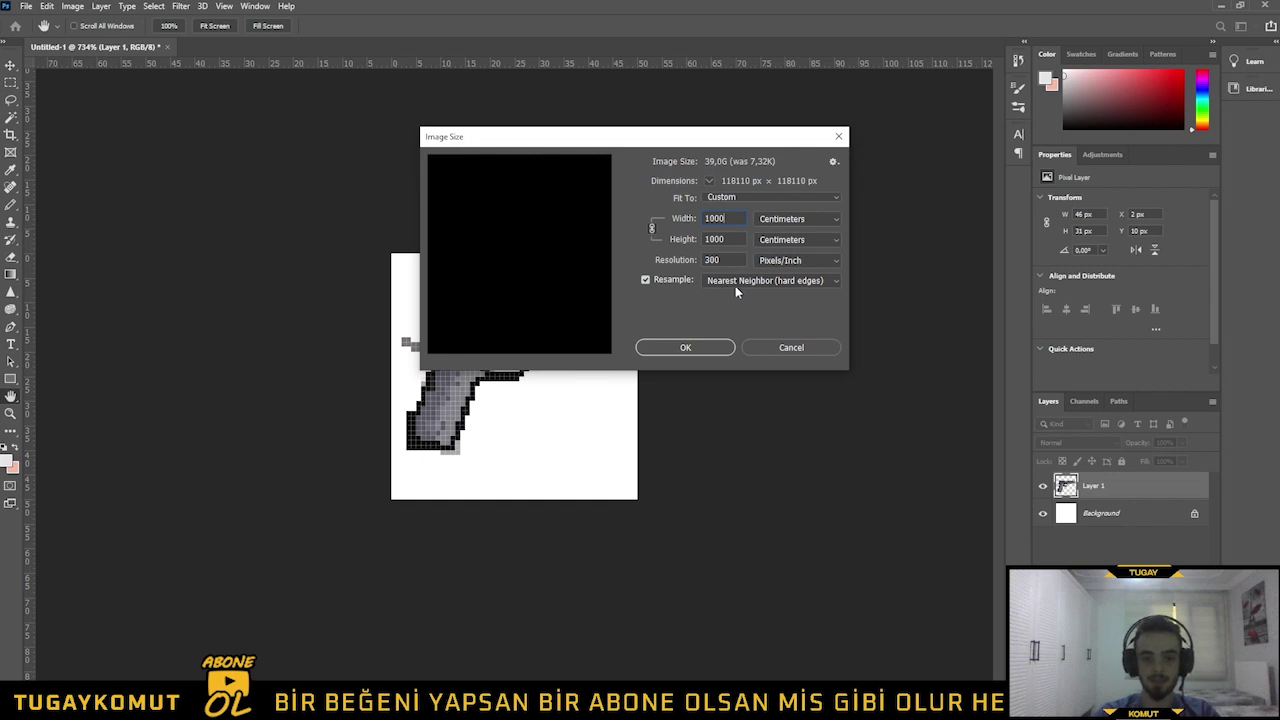
click(806, 284)
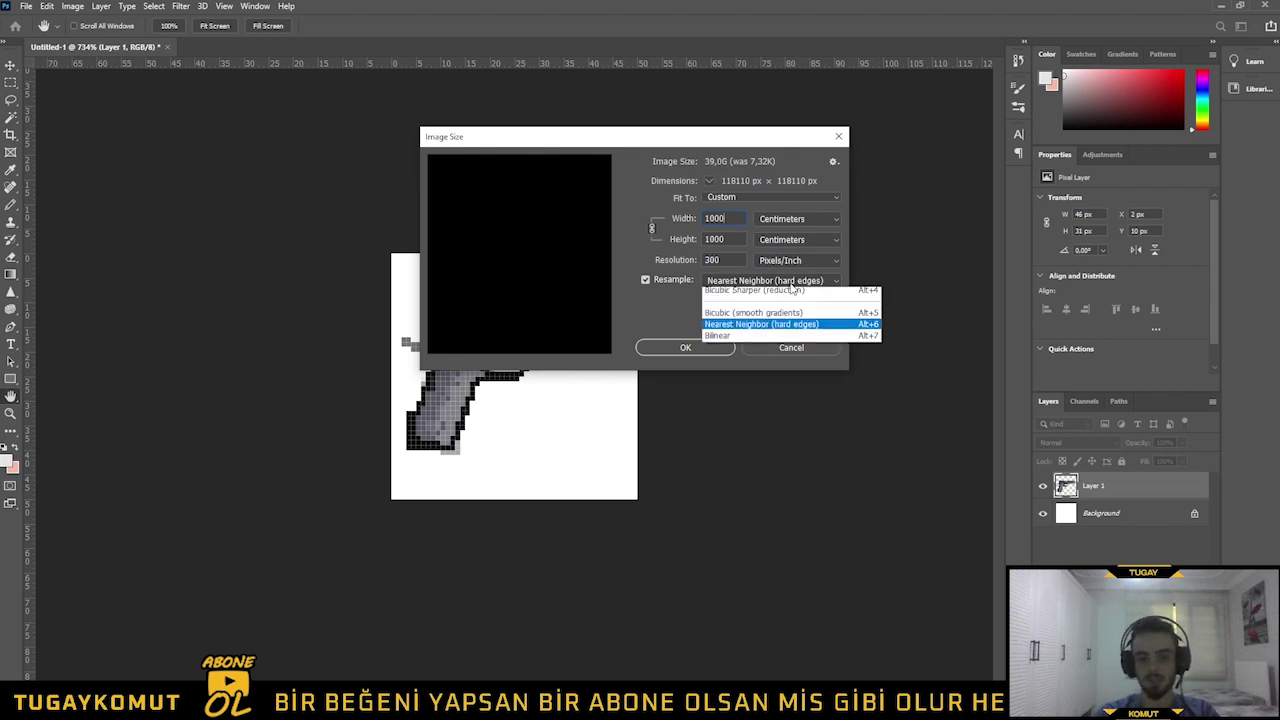
click(793, 280)
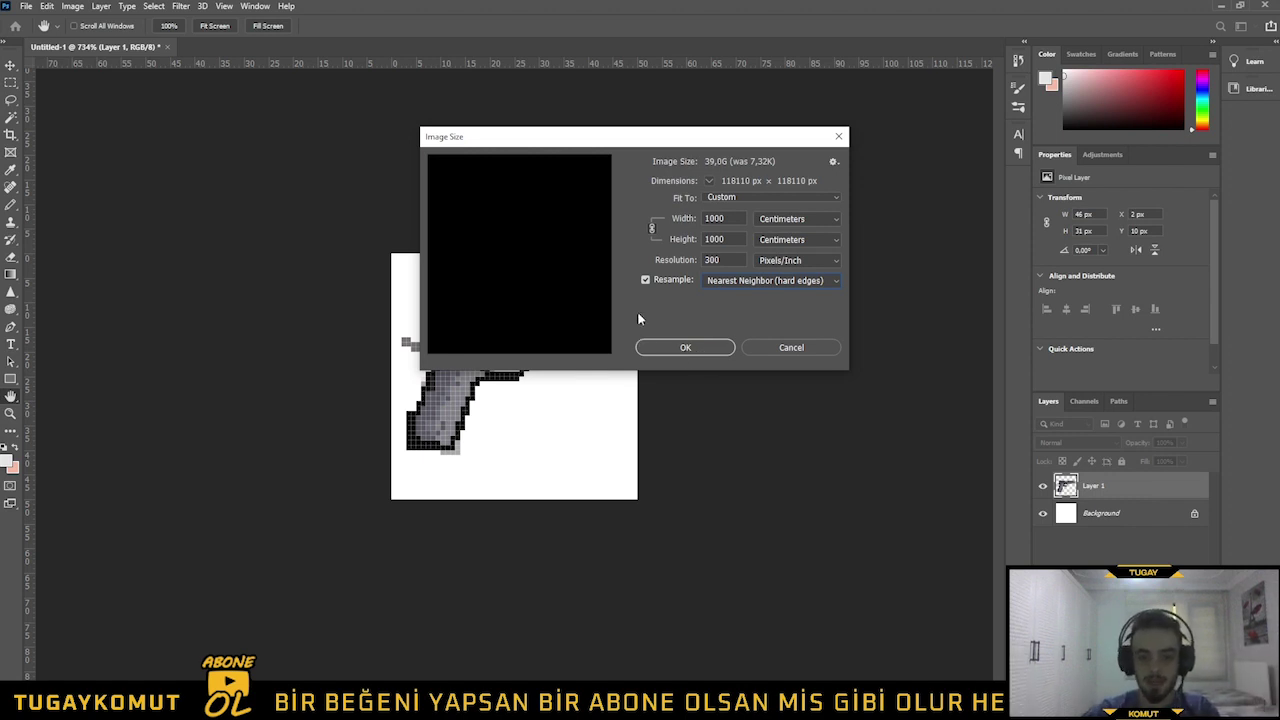
click(676, 352)
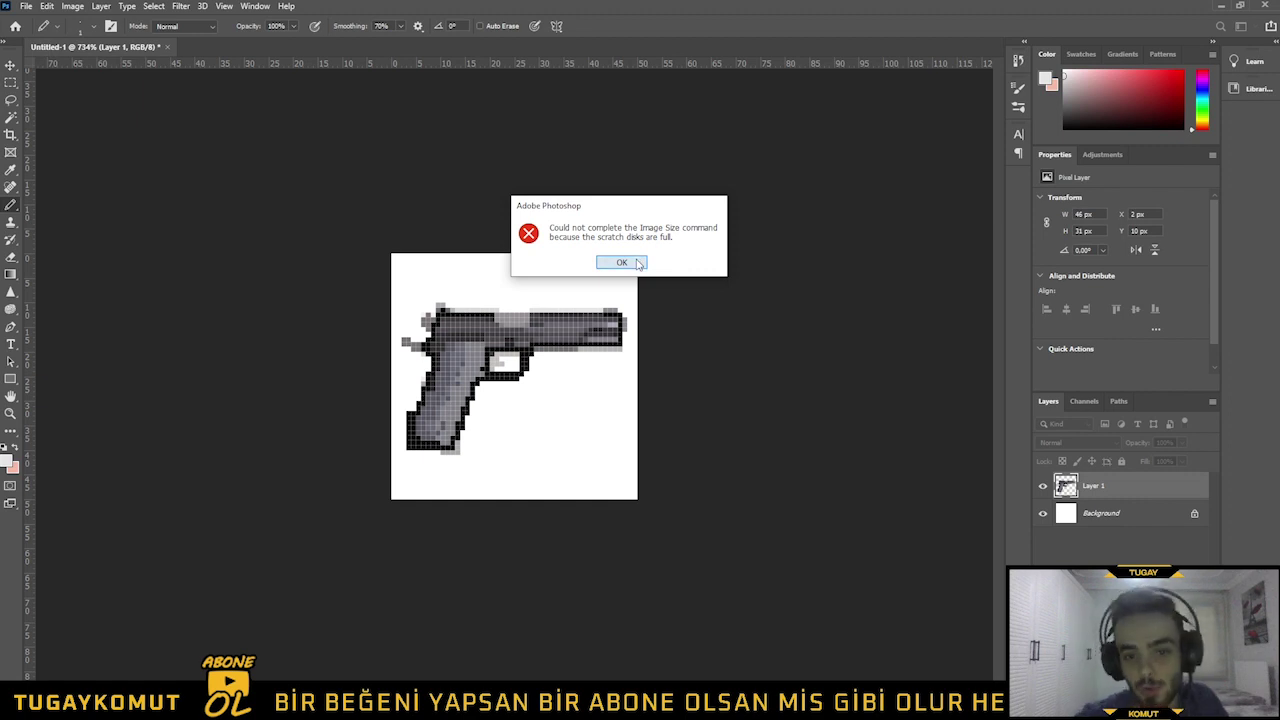
click(622, 262)
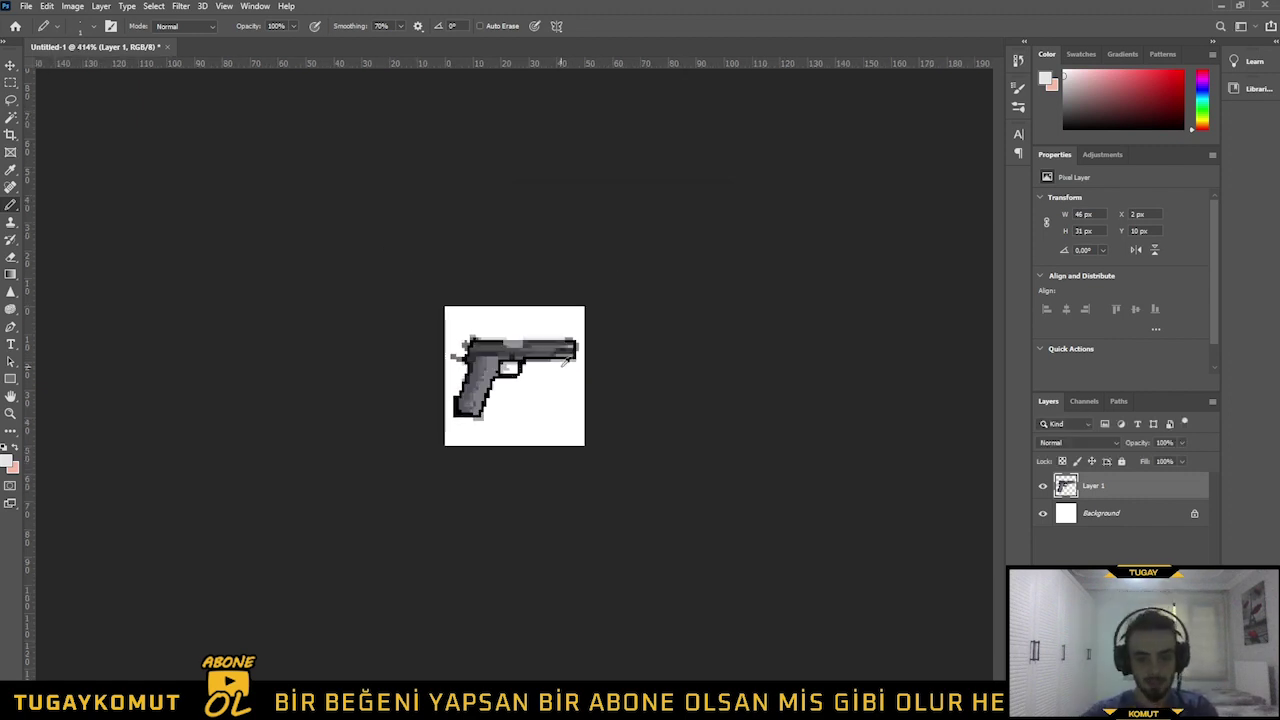
Resize the image to 500 x 500 pixels with Nearest Neighbor (hard edges) resampling at 300 pixels/inch
scroll(486, 323, up, 2)
click(72, 6)
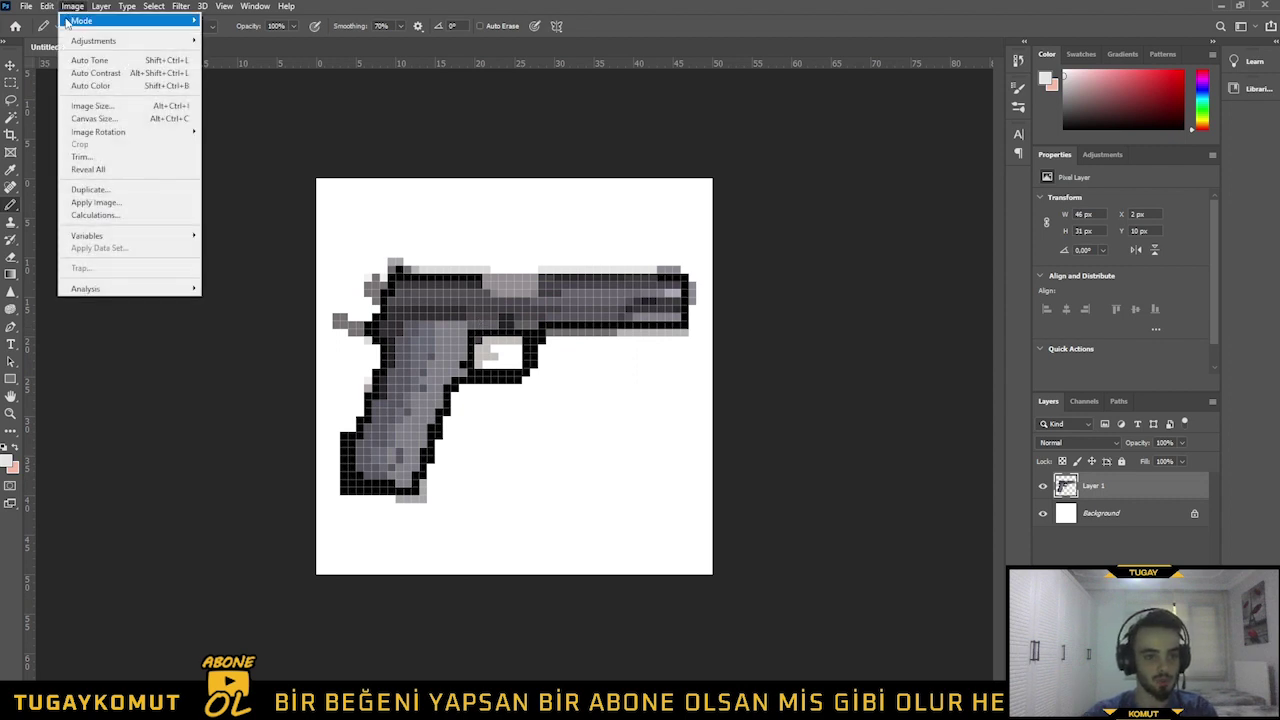
click(77, 110)
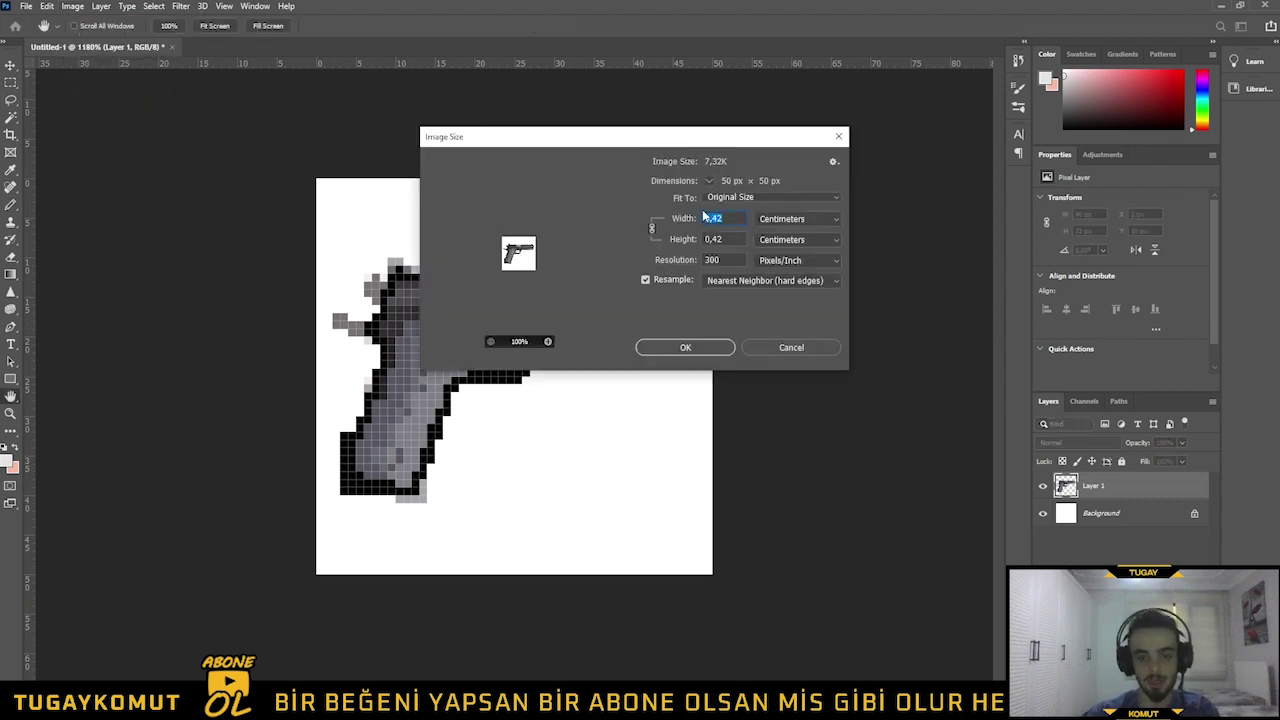
click(785, 219)
click(786, 244)
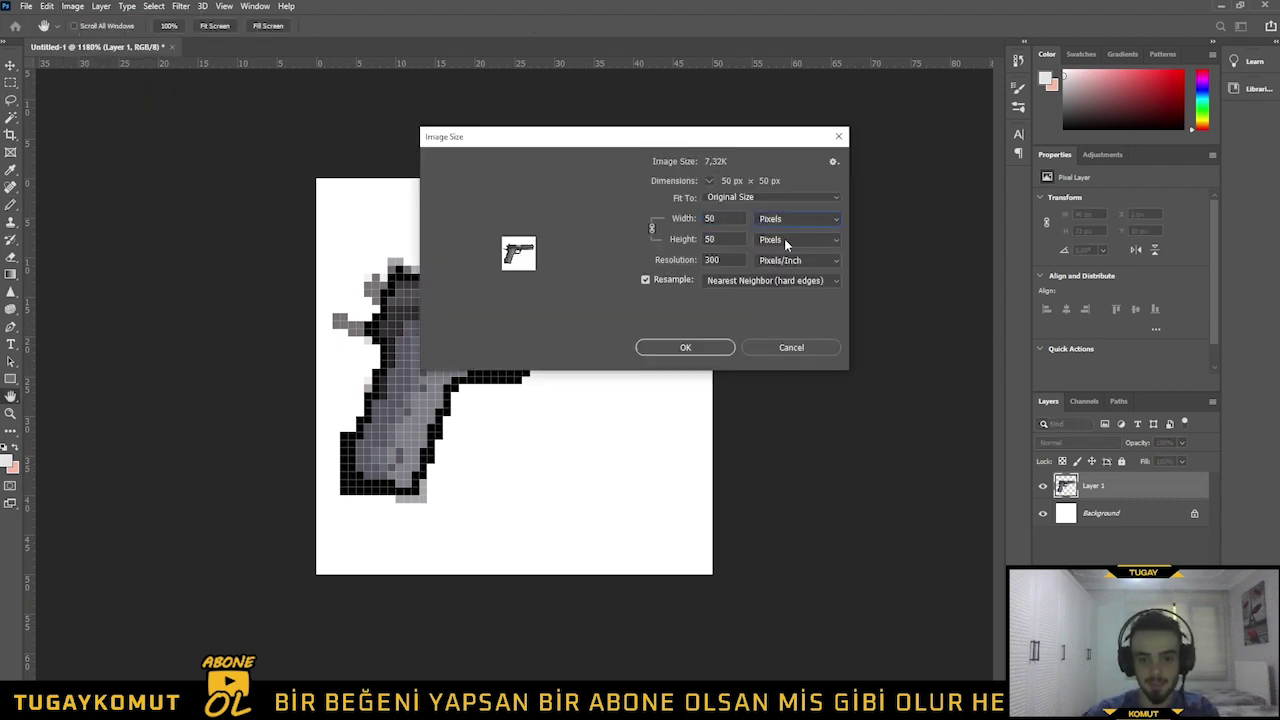
double_click(717, 219)
text(50)
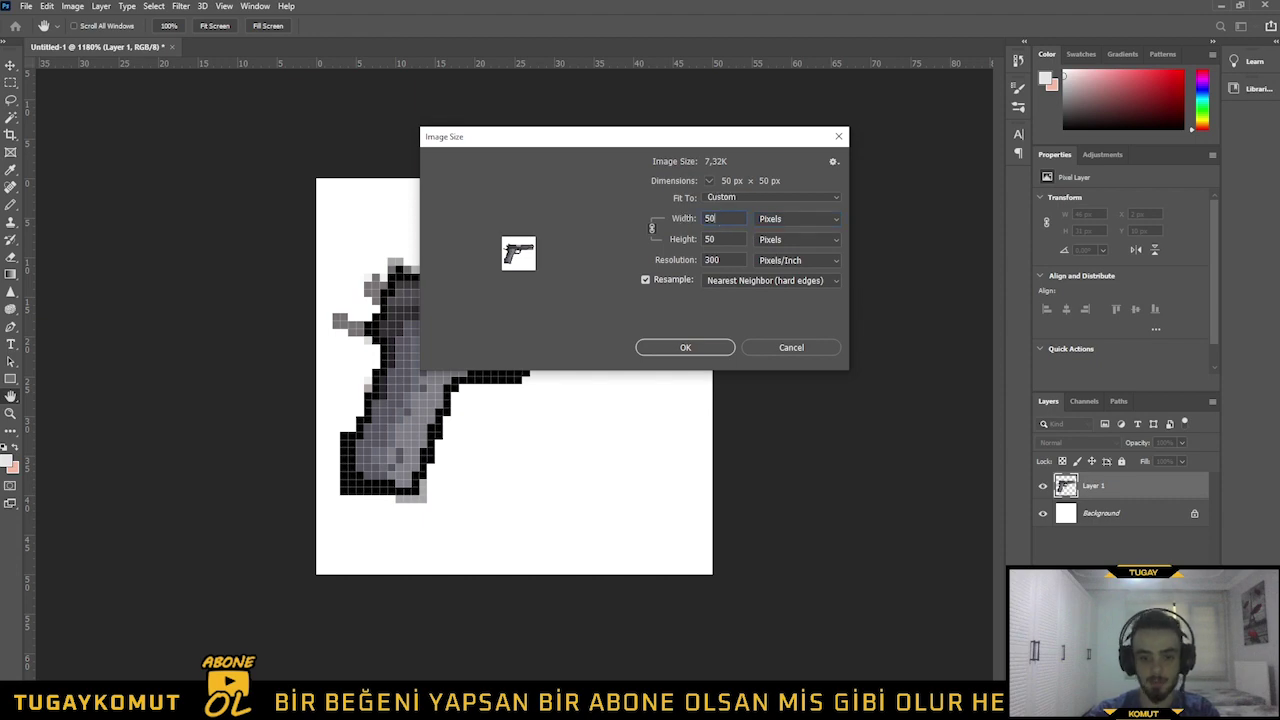
text(0)
click(680, 349)
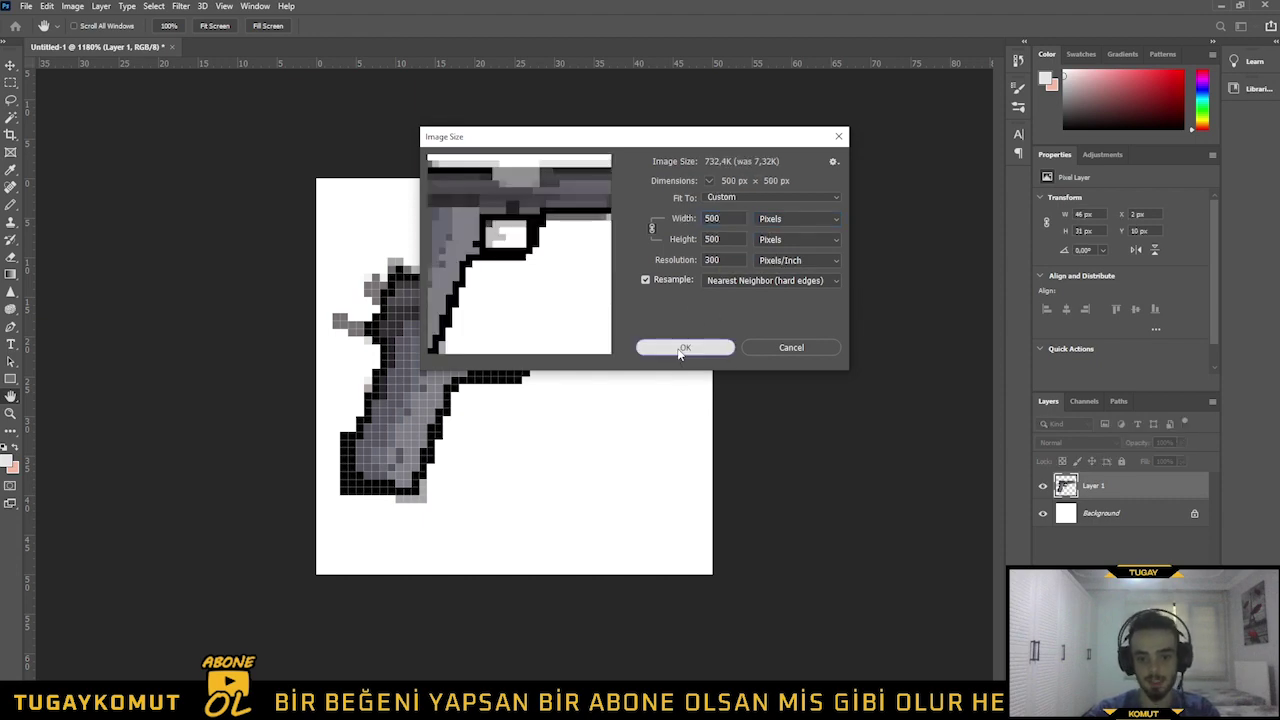
Examine the edge sharpness of the enlarged pistol both close up and at reduced scale
key(b)
scroll(686, 330, up, 5)
scroll(680, 325, down, 3)
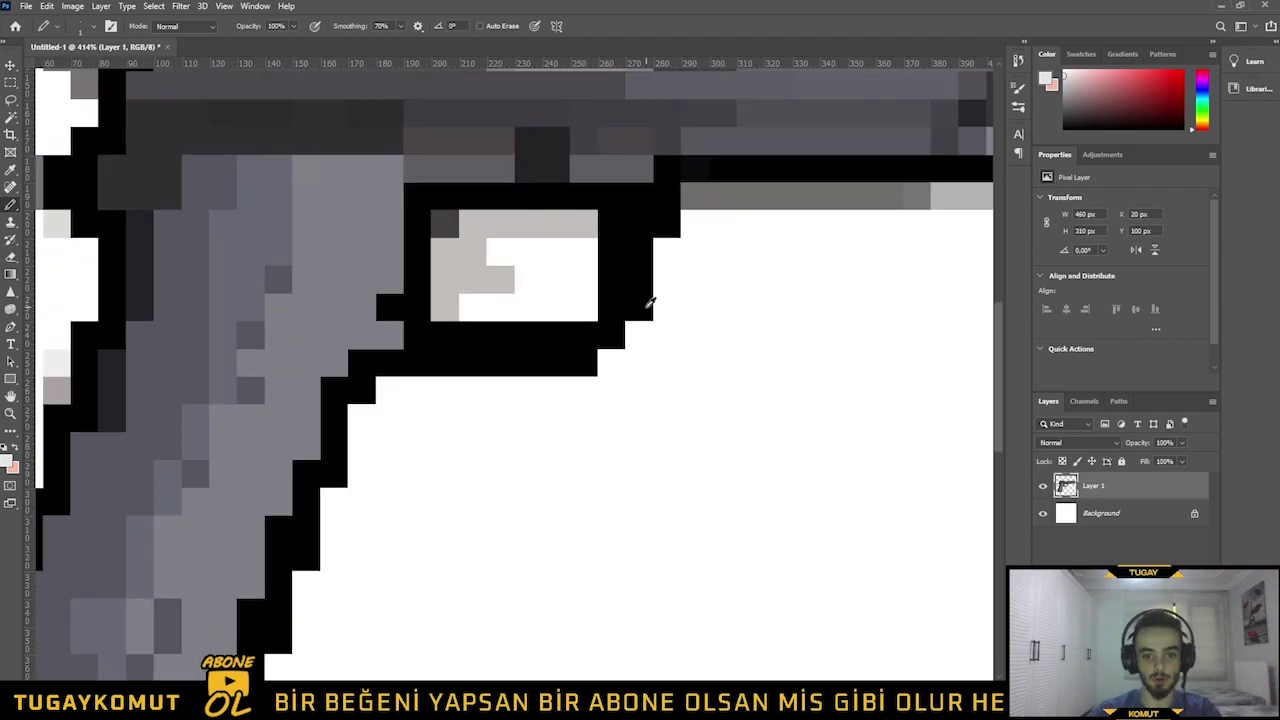
scroll(647, 302, down, 6)
scroll(390, 289, up, 2)
scroll(406, 300, down, 4)
scroll(457, 318, down, 3)
scroll(455, 319, up, 4)
scroll(452, 320, up, 2)
scroll(452, 320, down, 5)
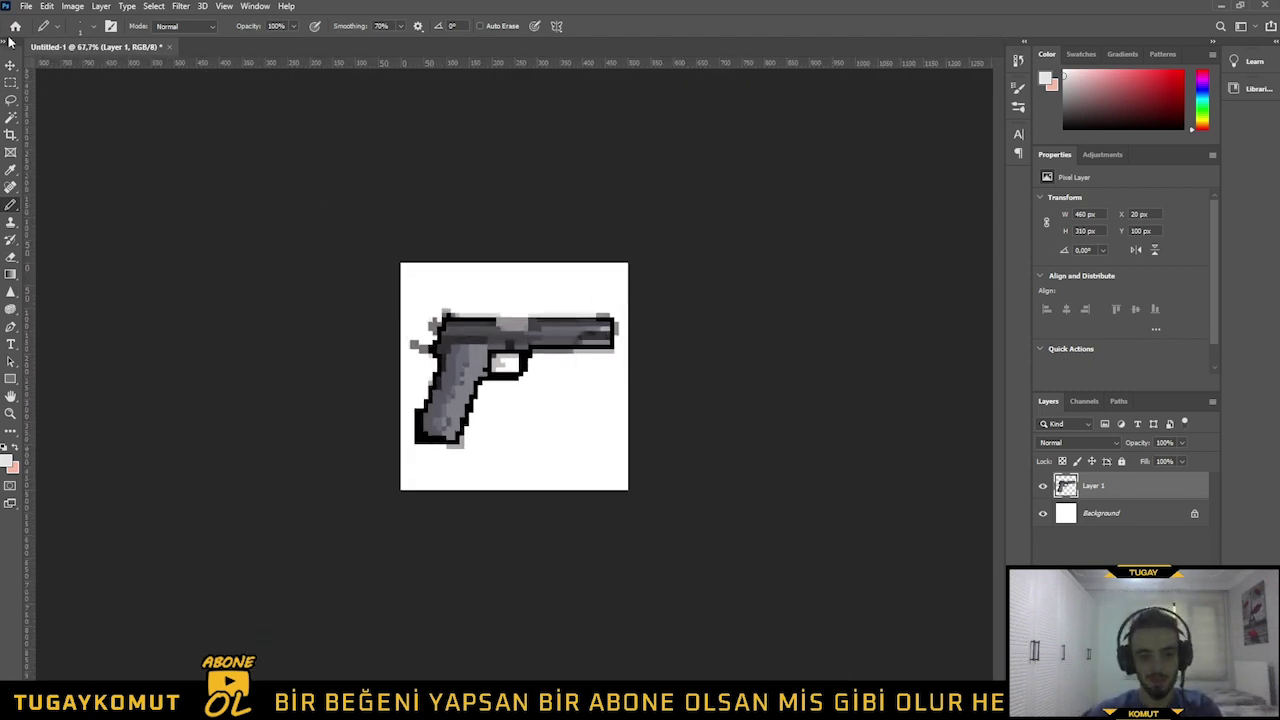
scroll(646, 240, up, 3)
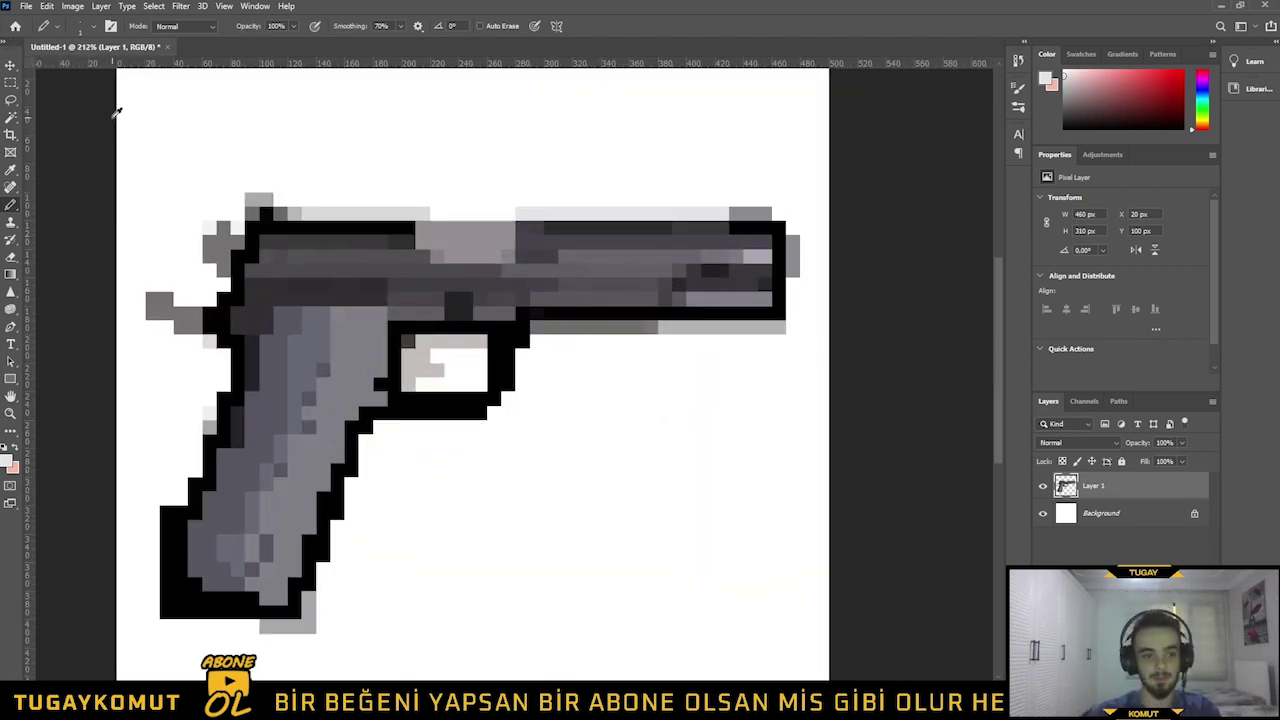
scroll(480, 280, down, 5)
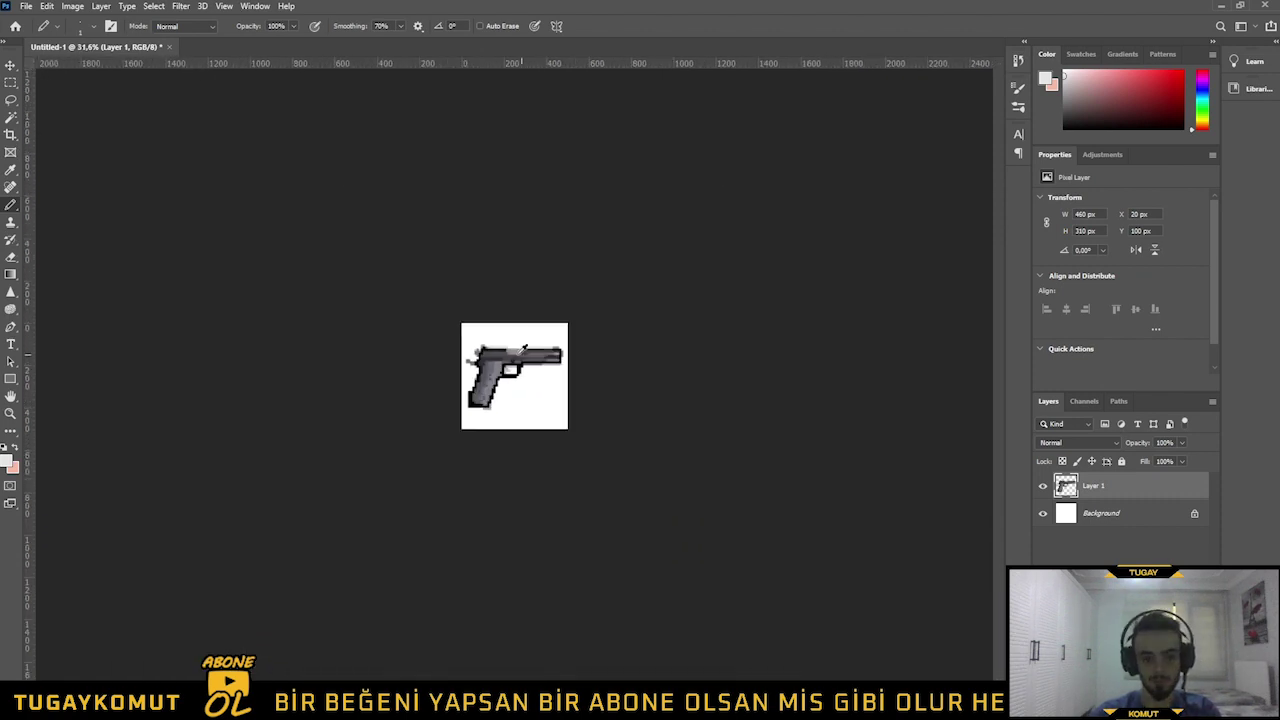
scroll(471, 271, up, 3)
scroll(600, 320, down, 3)
scroll(526, 327, up, 2)
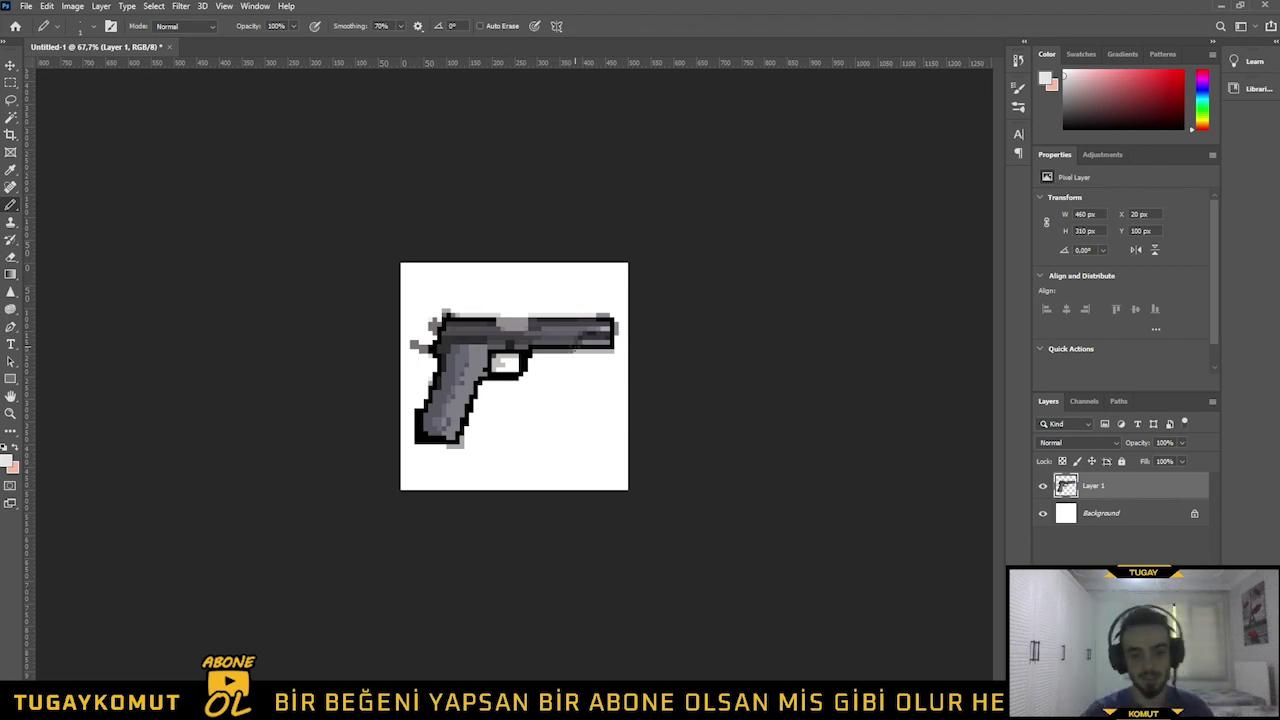
Hide Layer 1 to check the background without the pistol, and show the layer again
click(1043, 487)
click(1043, 487)
key(ctrl+z)
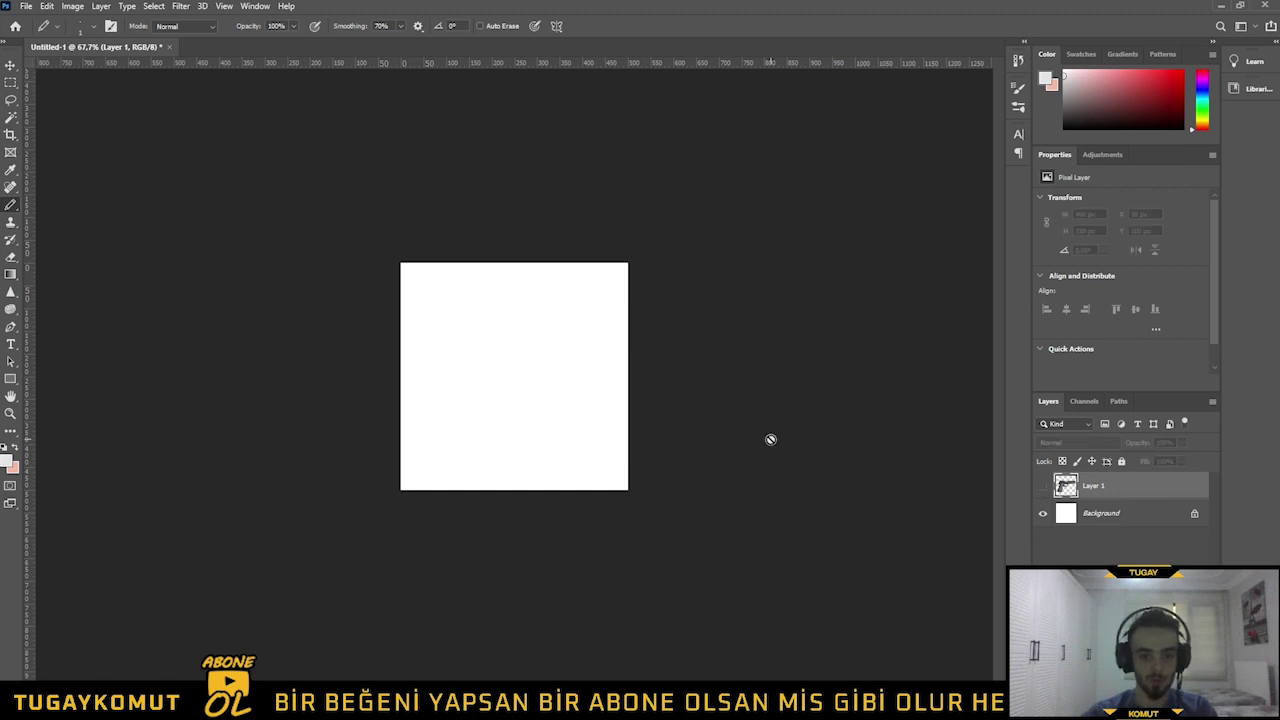
key(ctrl+comma)
scroll(691, 426, up, 3)
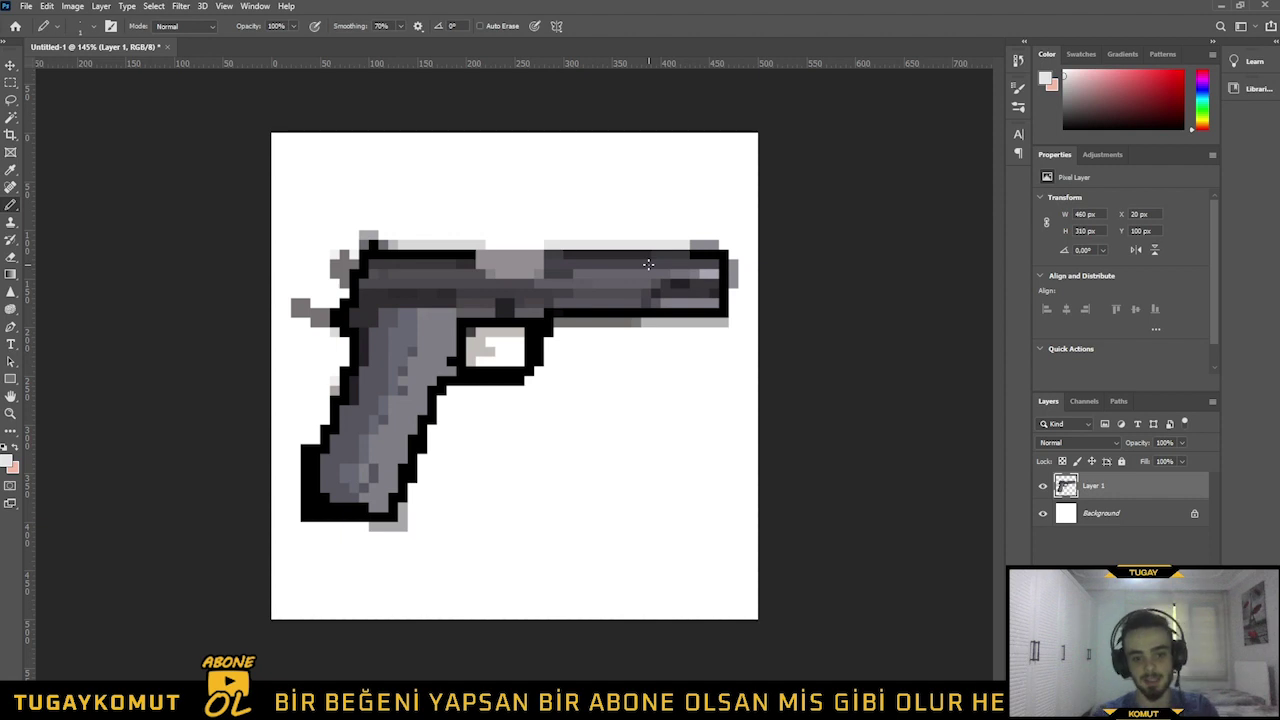
scroll(729, 249, down, 5)
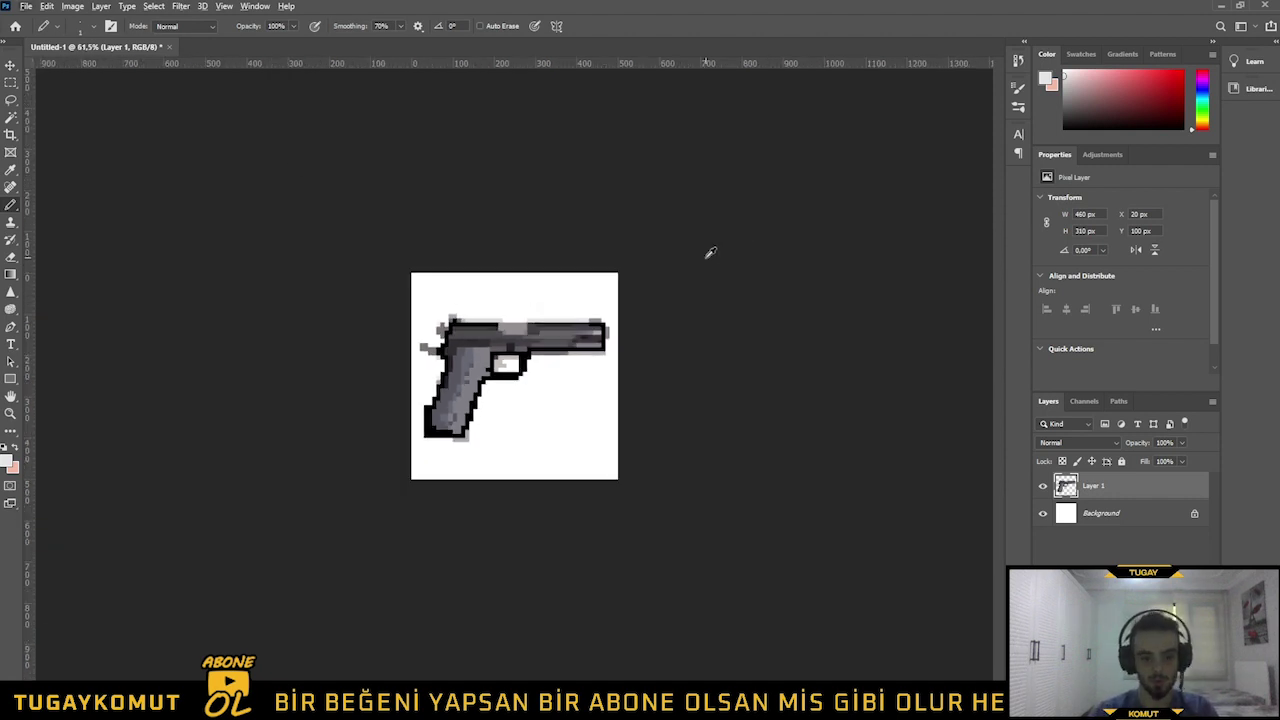
Undo the enlargement of the image to 500 x 500 pixels
key(ctrl+z)
scroll(540, 371, up, 10)
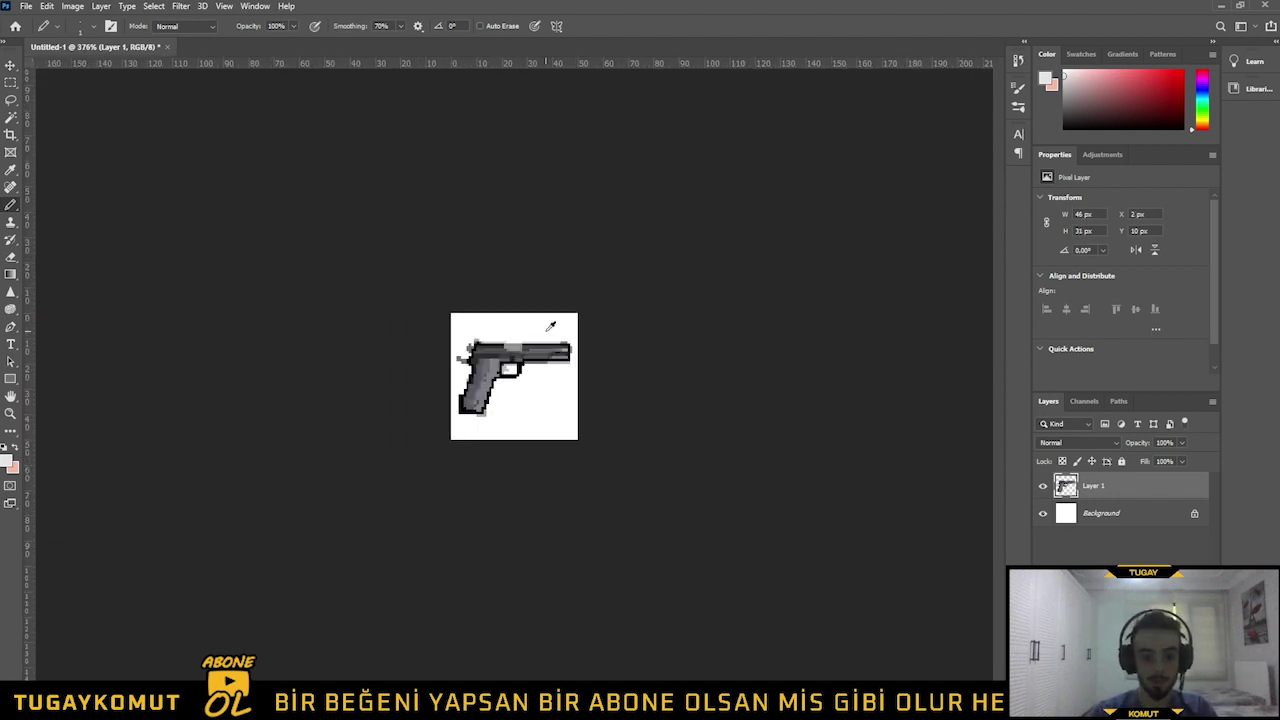
key(ctrl+plus)
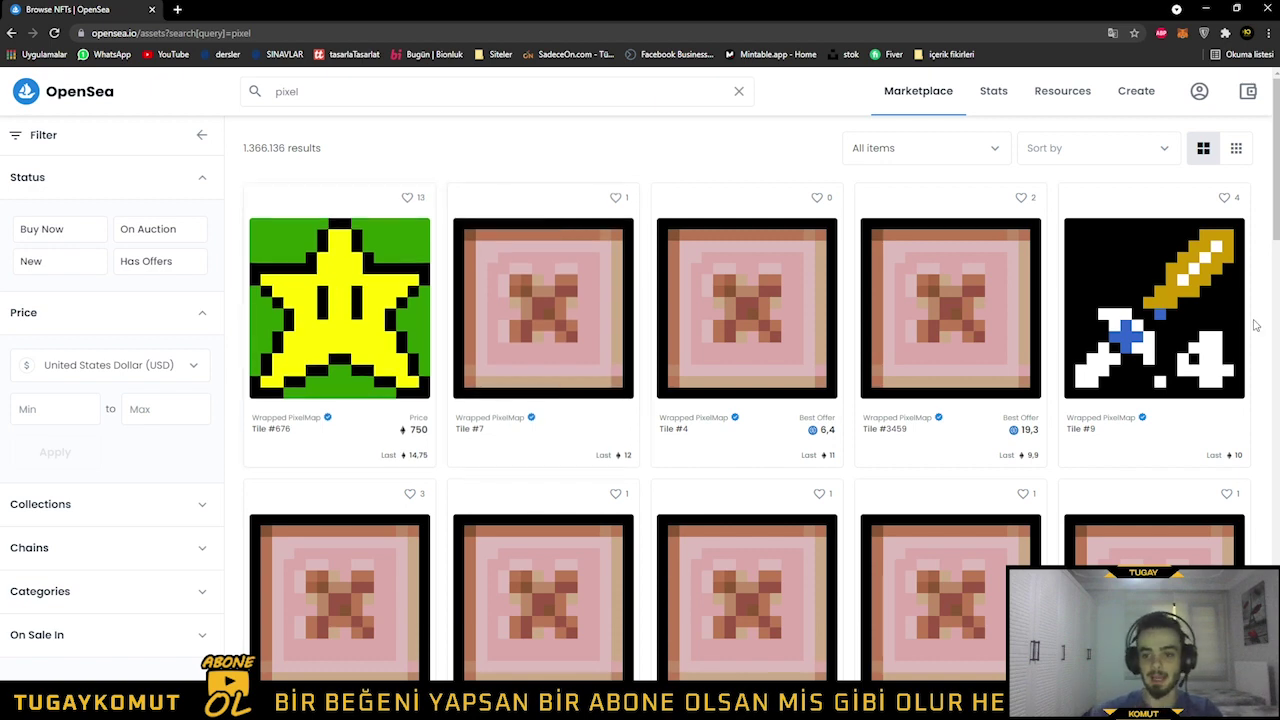
Switch to the browser, look over the OpenSea results for pixel art, and open mintable.app in a new tab
scroll(1260, 318, down, 2)
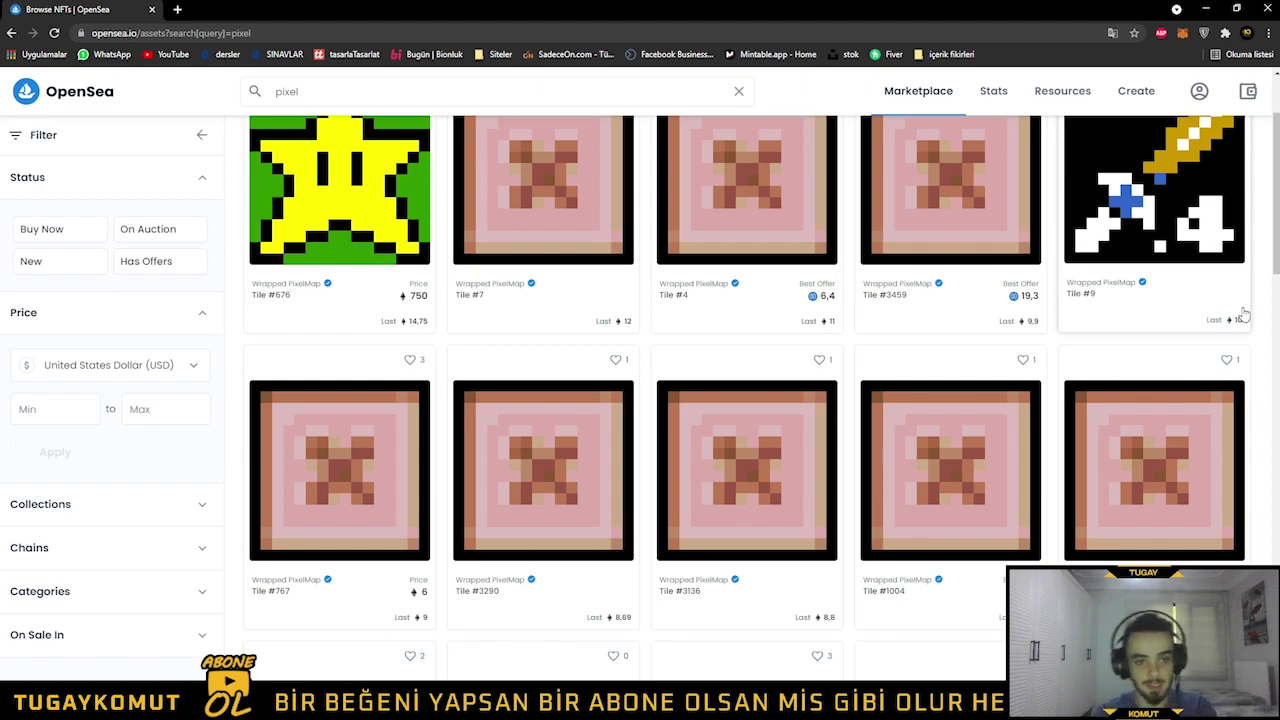
key(ctrl+t)
text(mint)
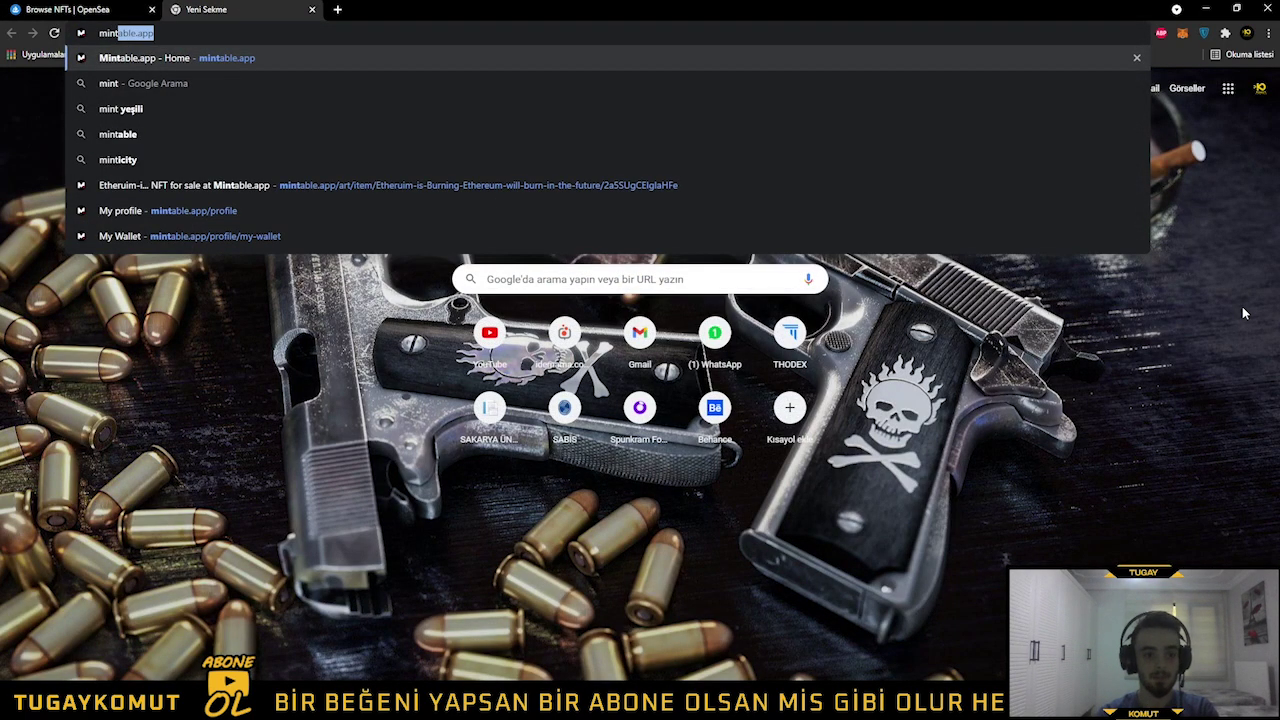
key(Return)
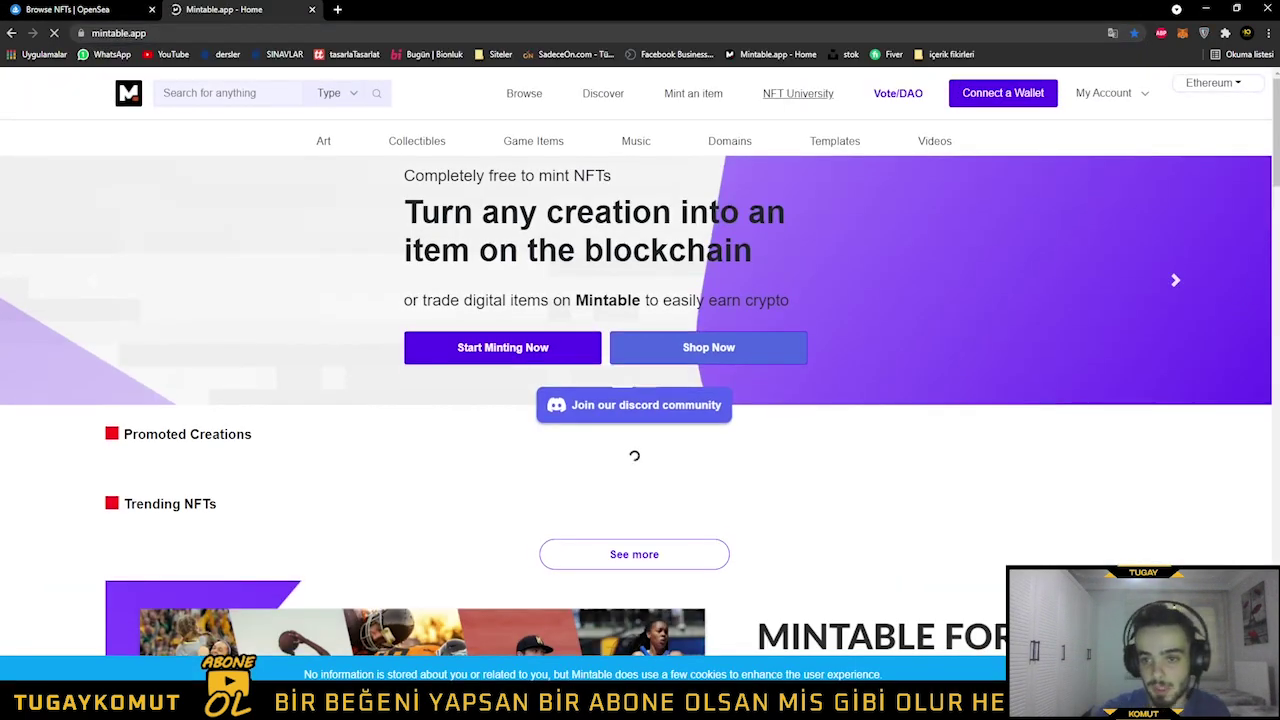
Look over the Mintable home page and open the My Account options
click(1100, 93)
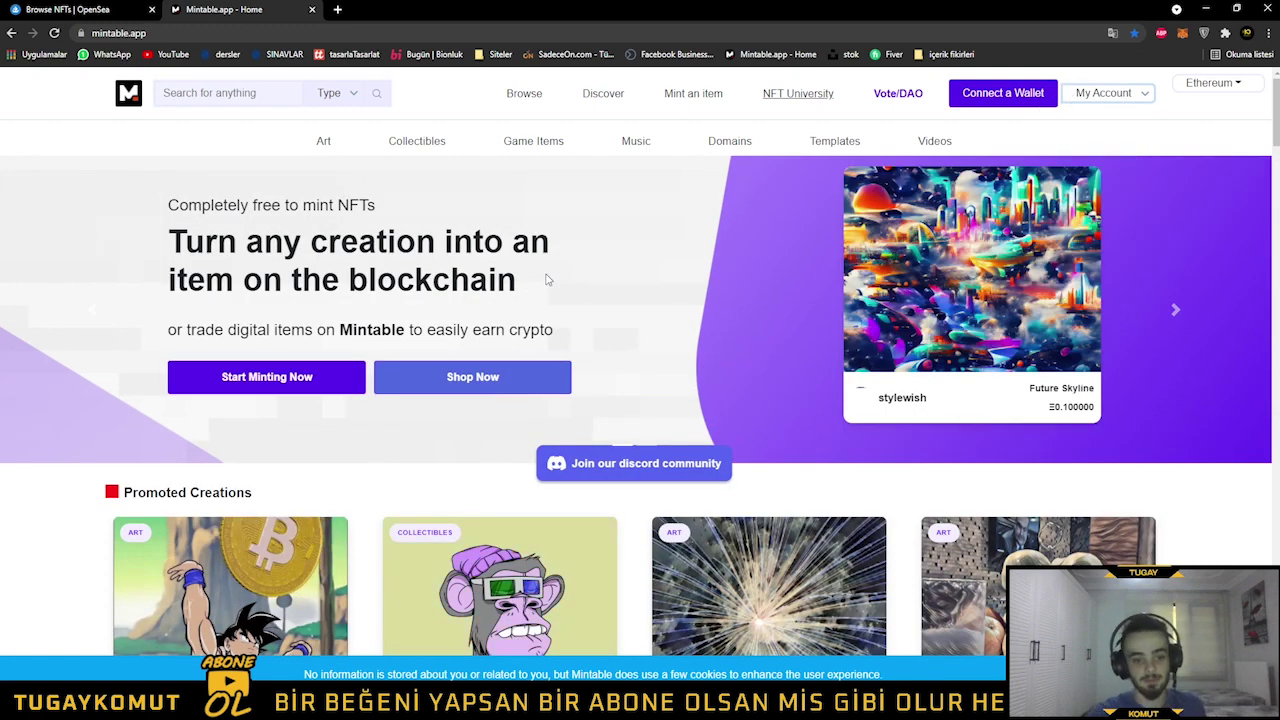
scroll(528, 300, down, 2)
scroll(537, 318, up, 2)
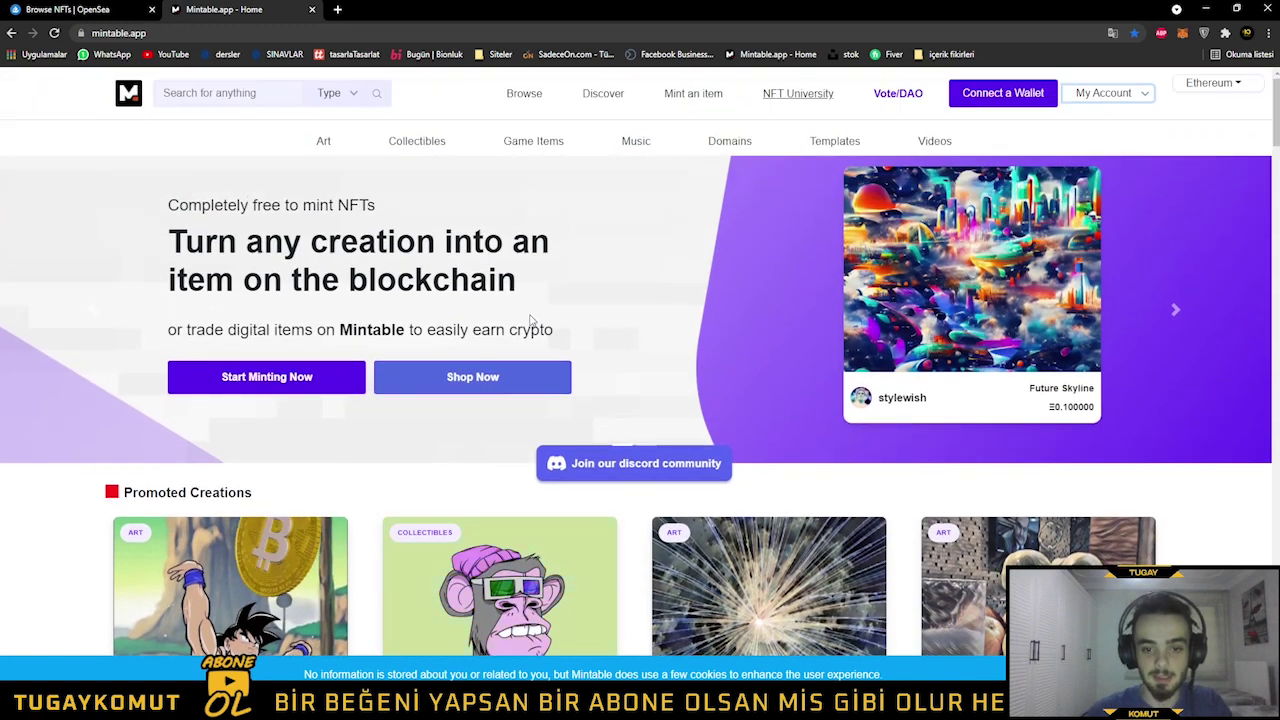
click(1121, 98)
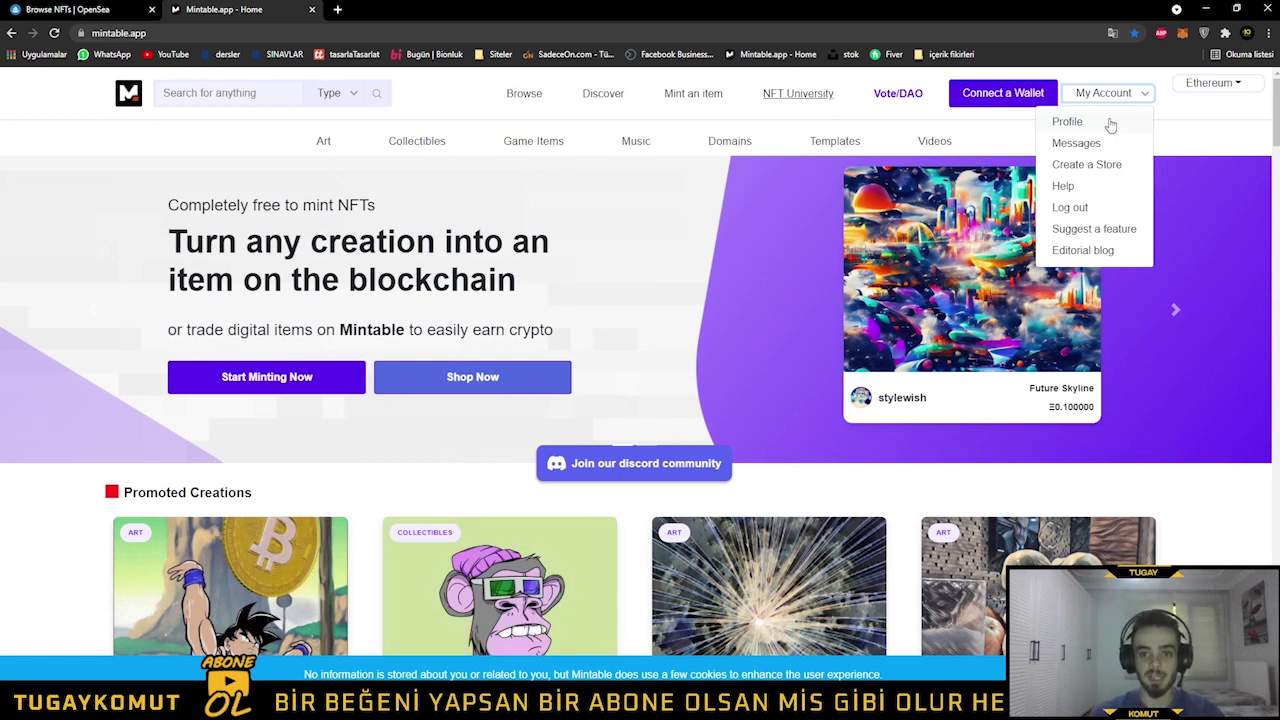
click(65, 137)
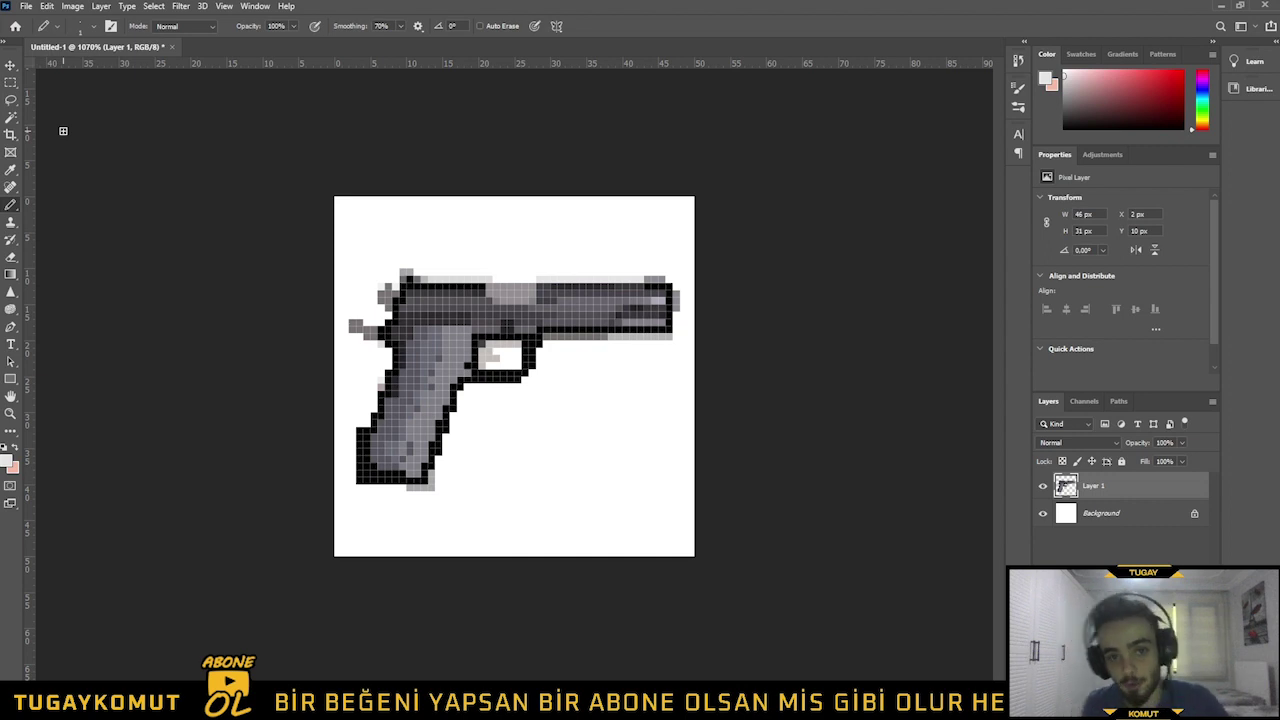
key(ctrl+minus)
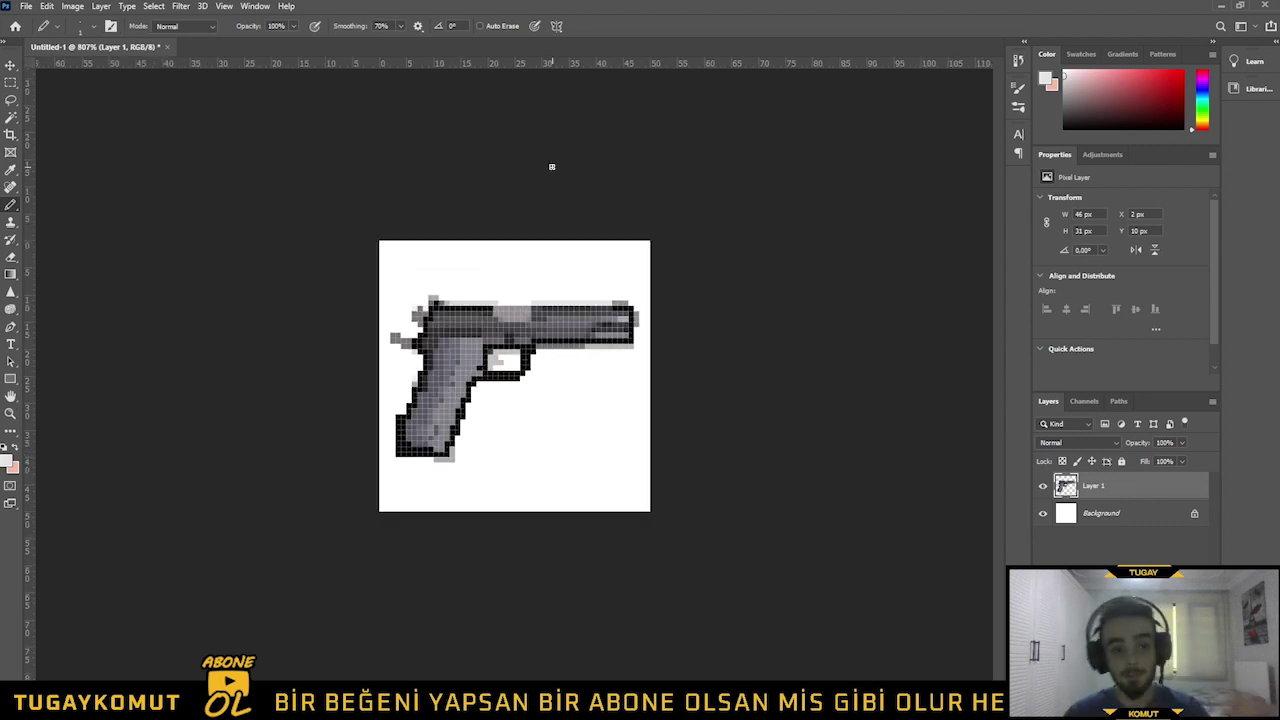